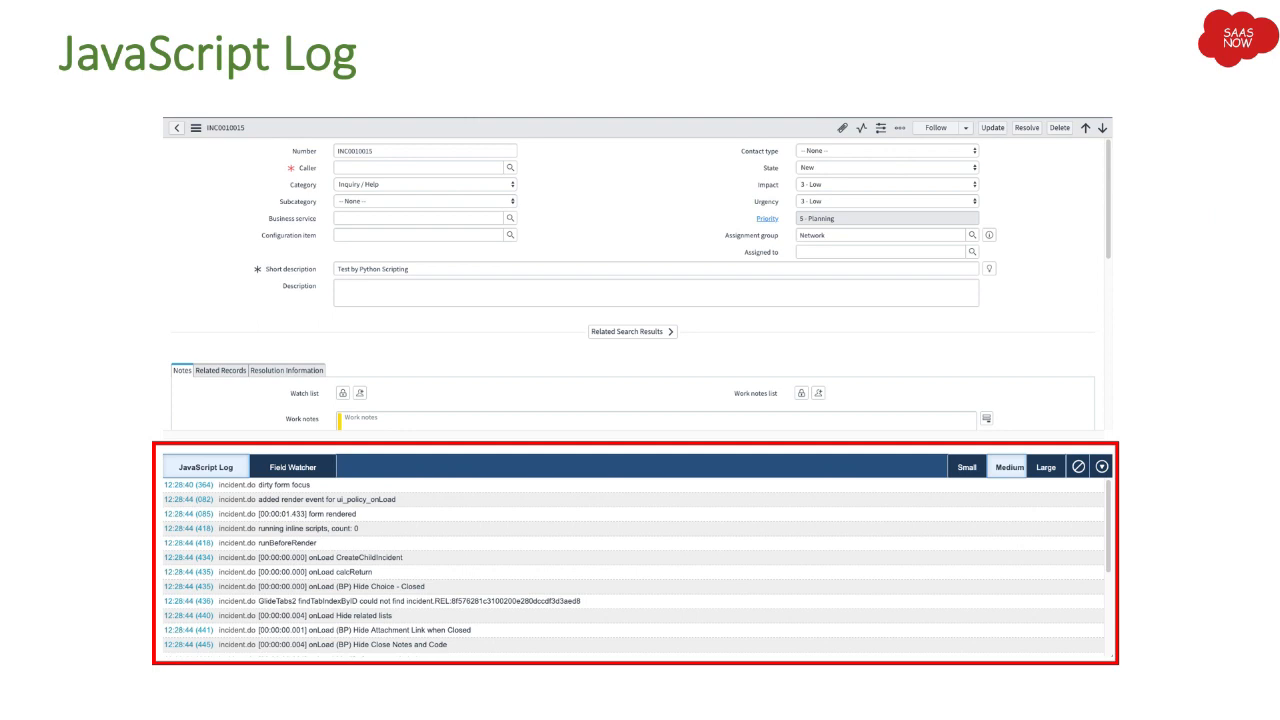
key("Right")
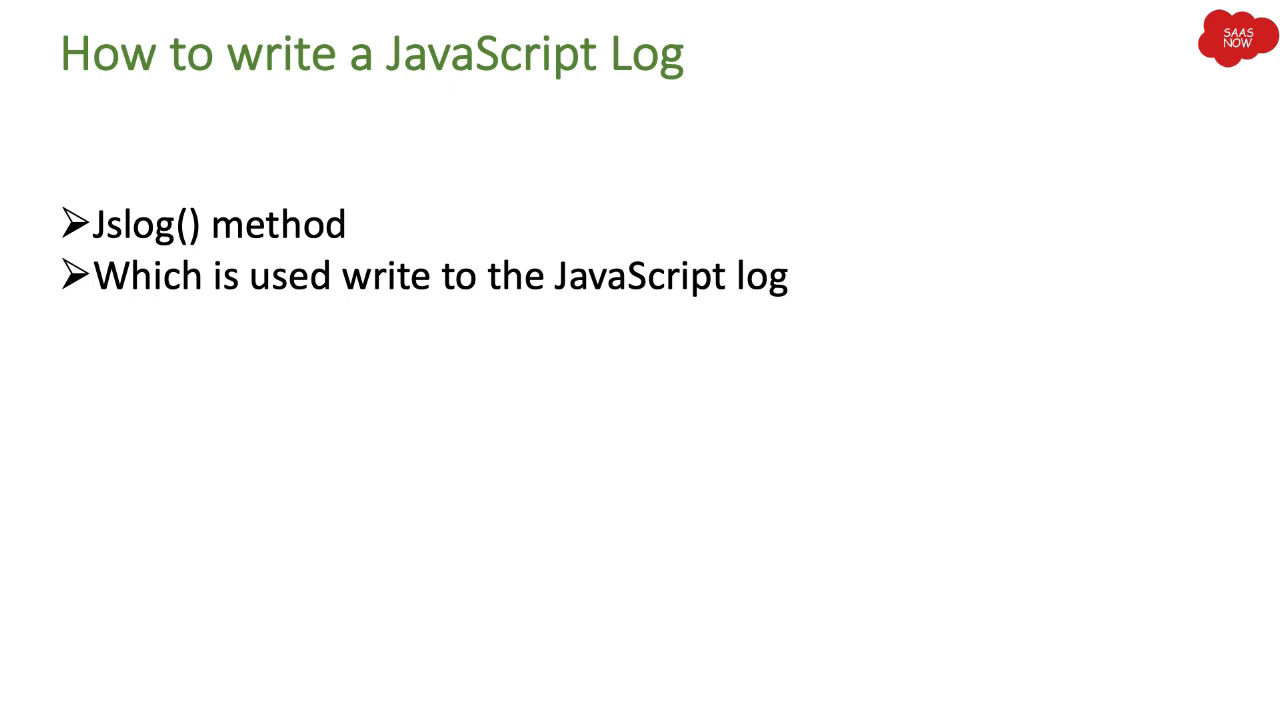
key("Right")
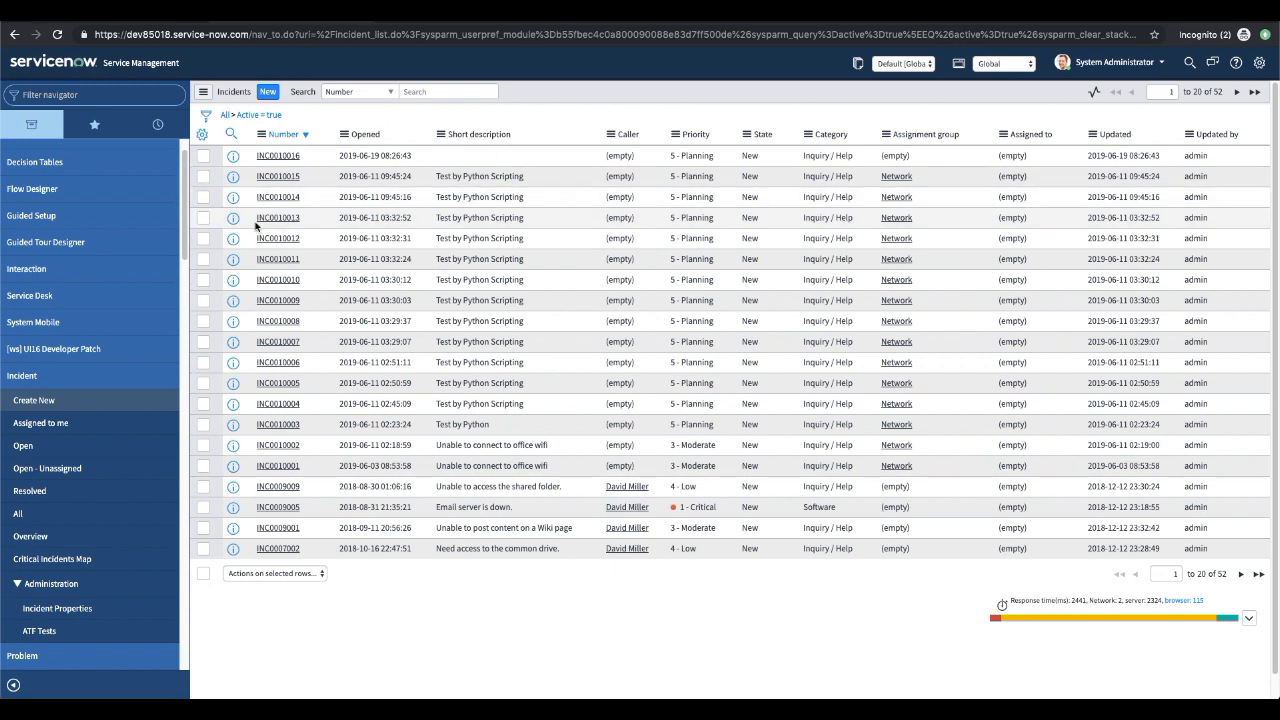
Open incident INC0010014 and enable JavaScript Log and Field Watcher in the developer settings.
left_click(277, 199)
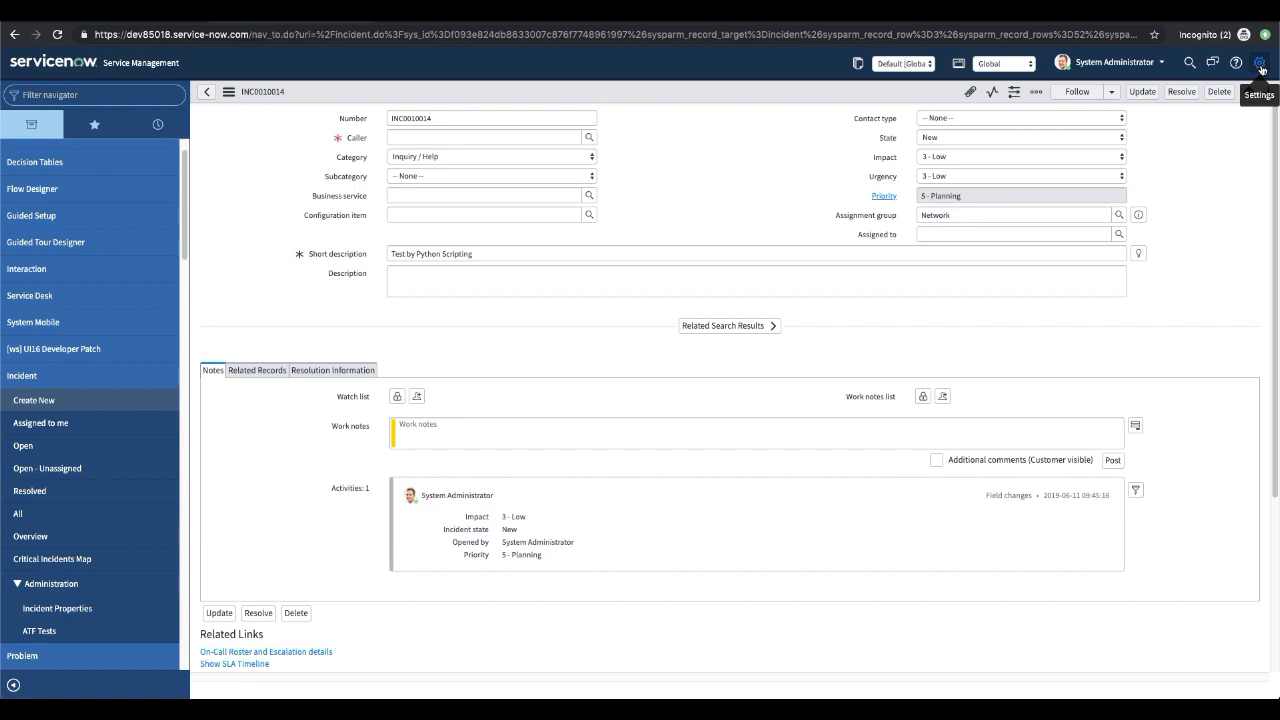
left_click(1261, 68)
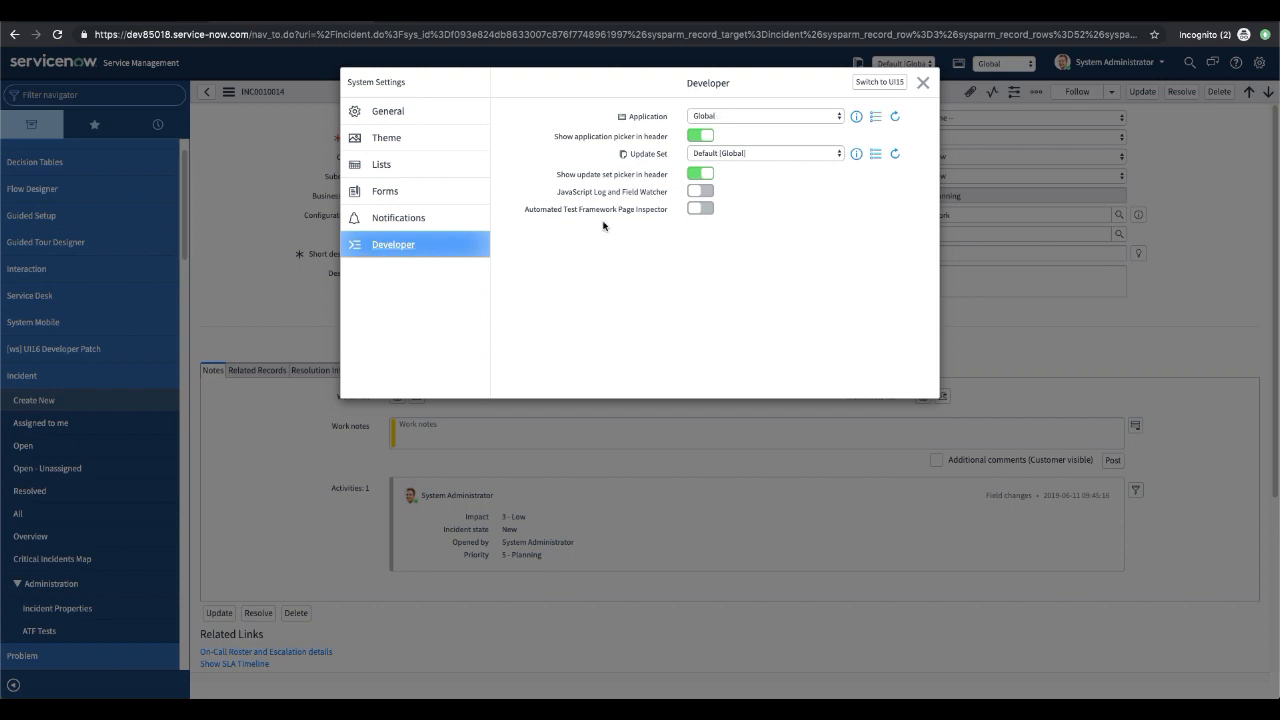
left_click_drag(558, 192, 668, 191)
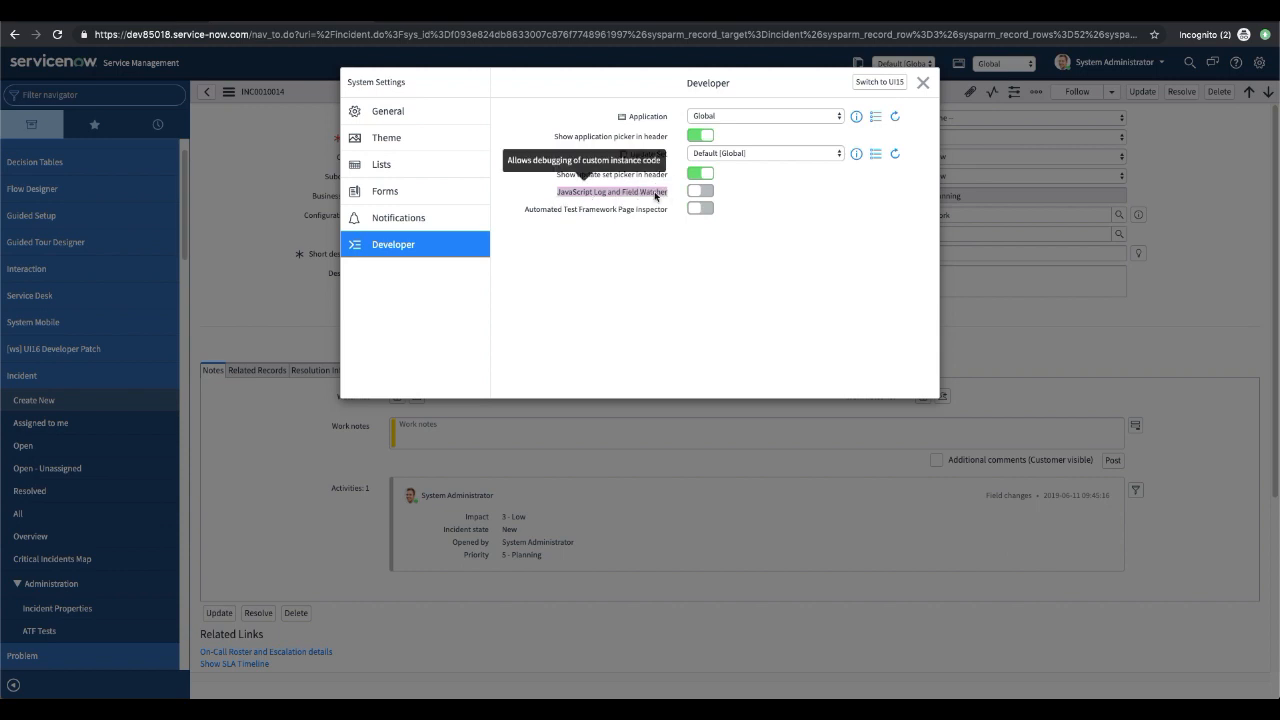
left_click(700, 191)
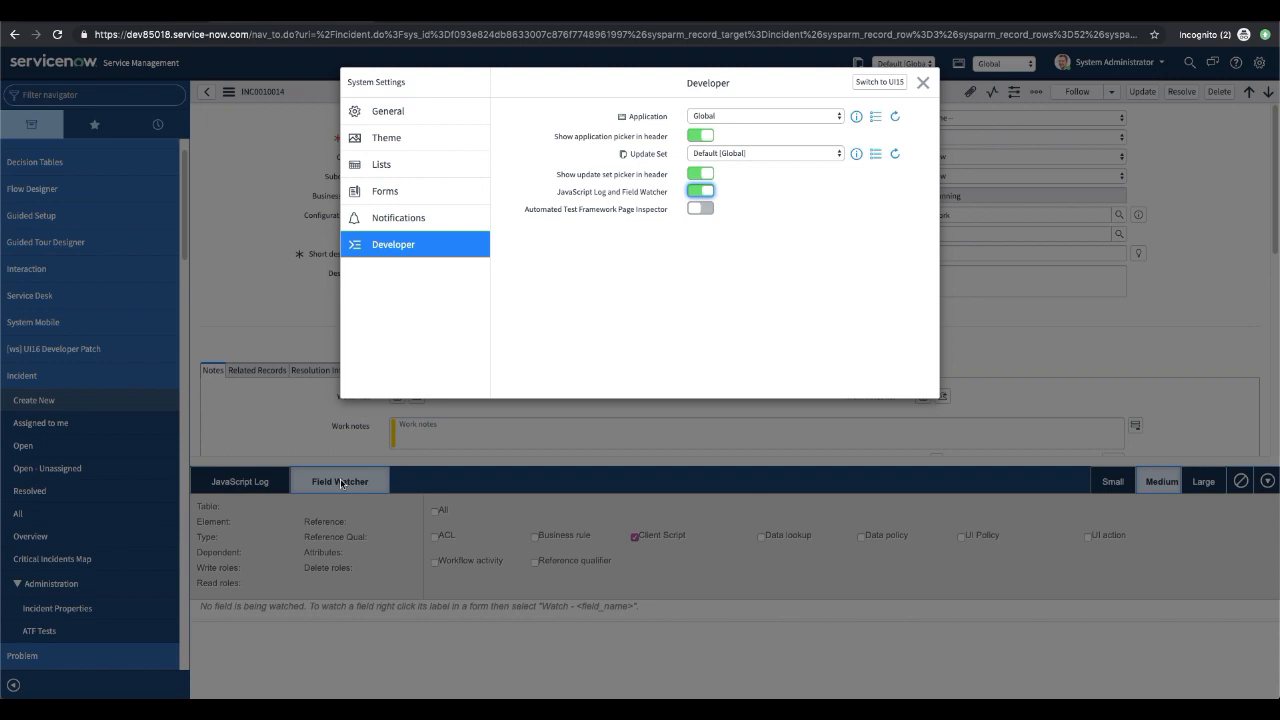
left_click(923, 83)
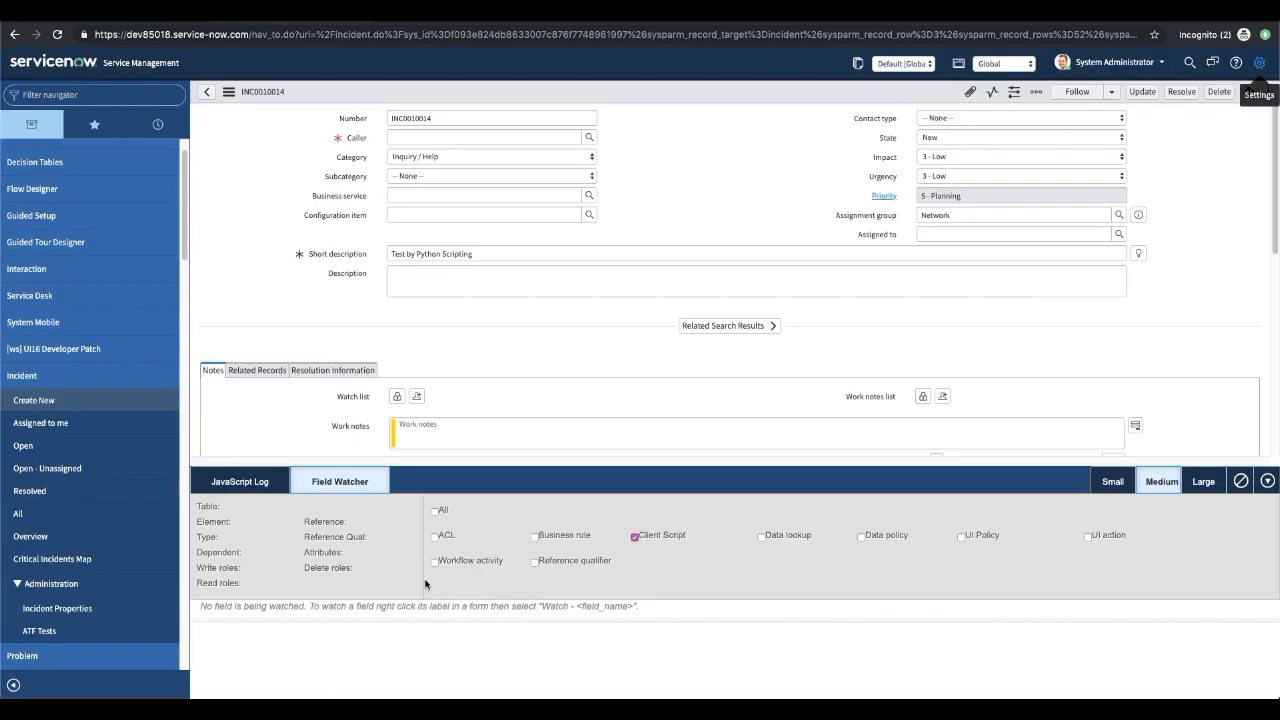
Review the incident form's load entries in the JavaScript Log and close the debugging pane.
left_click(236, 484)
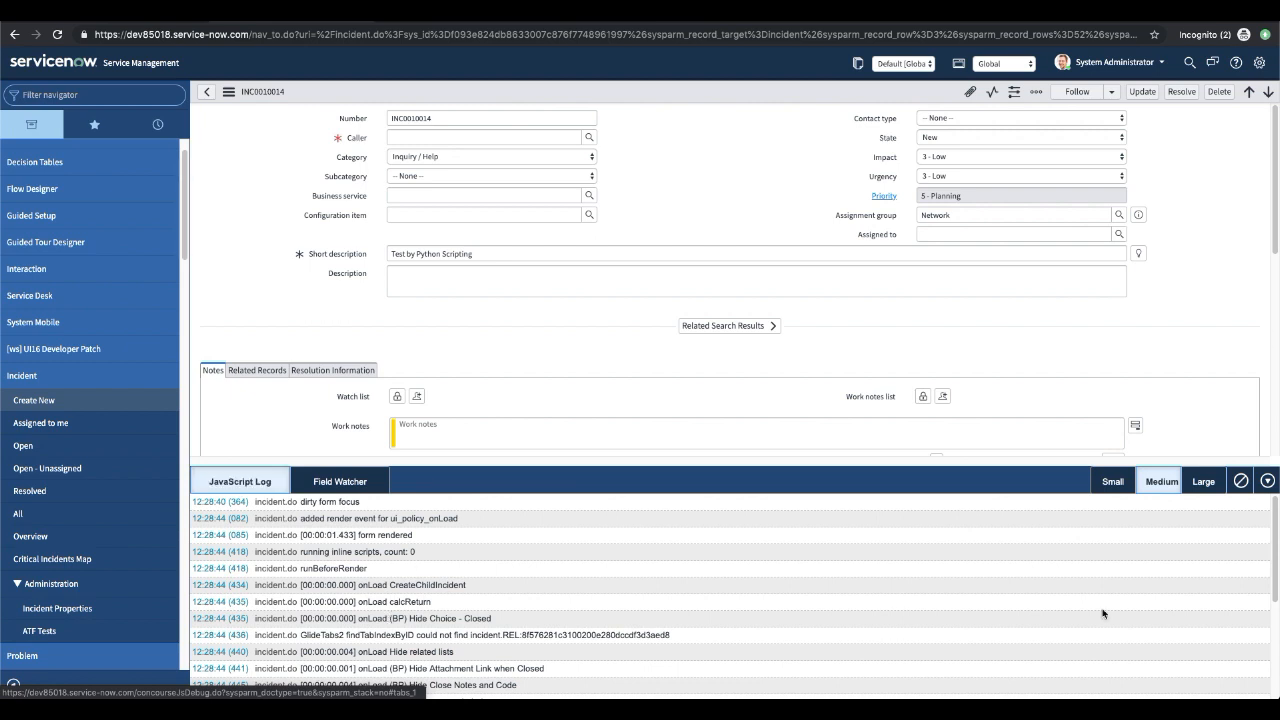
left_click_drag(1270, 532, 1270, 646)
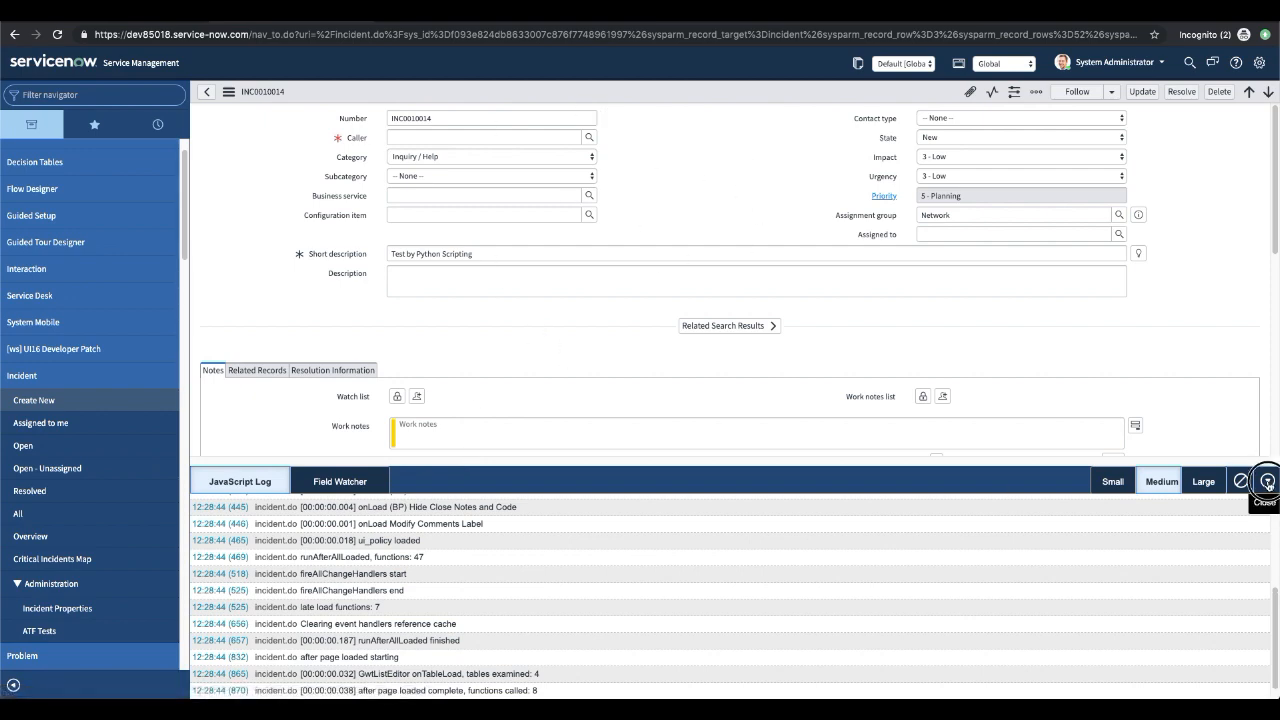
left_click(1267, 481)
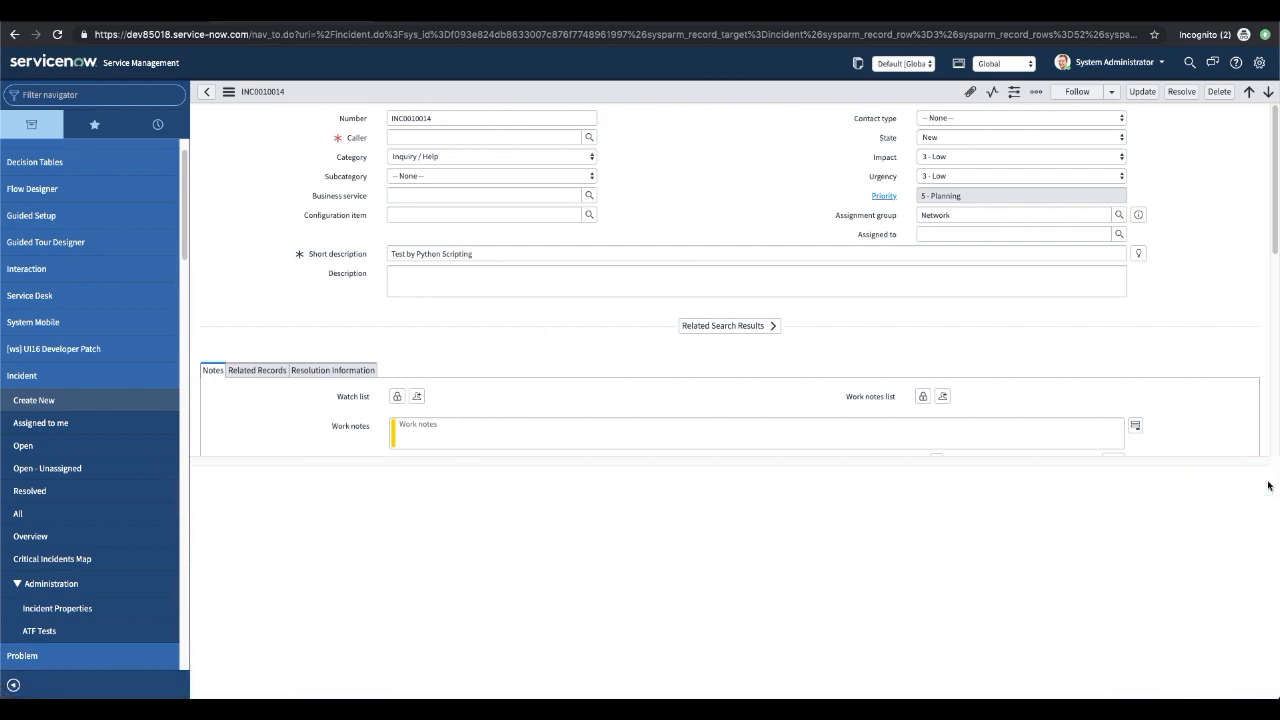
Open the client scripts configured for the incident form and start a new client script record.
right_click(514, 88)
mouse_move(599, 312)
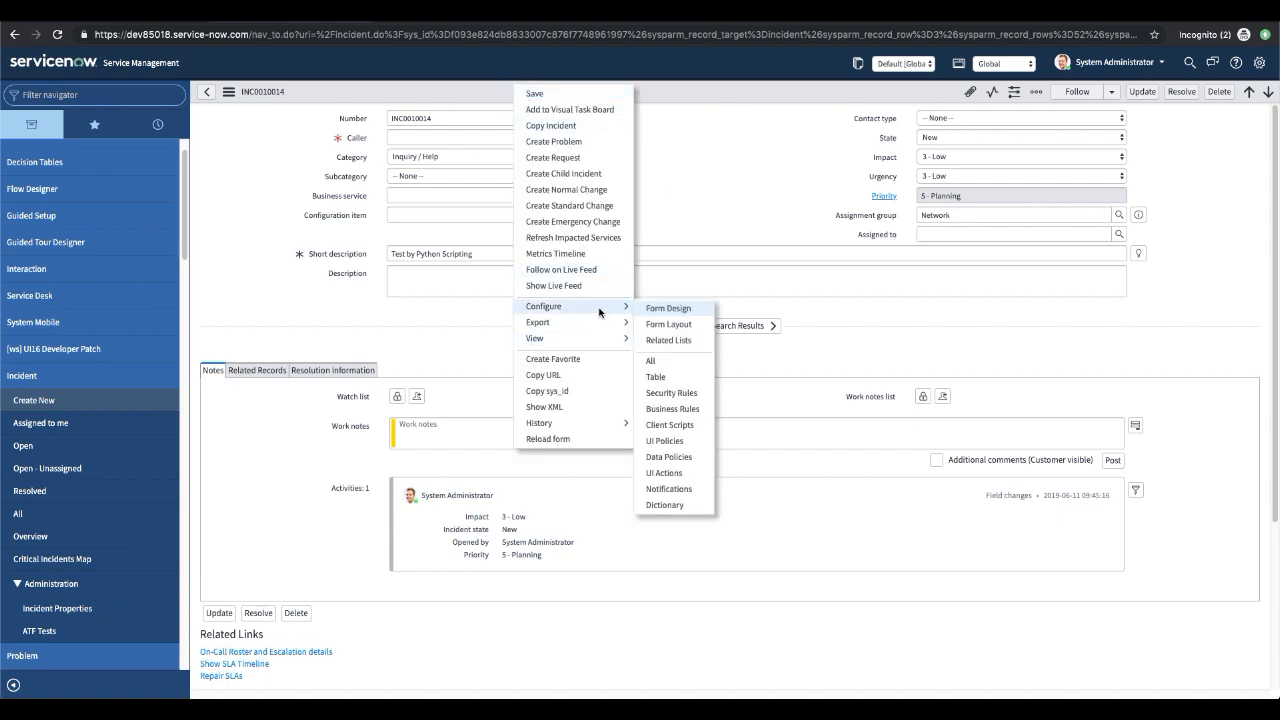
left_click(670, 425)
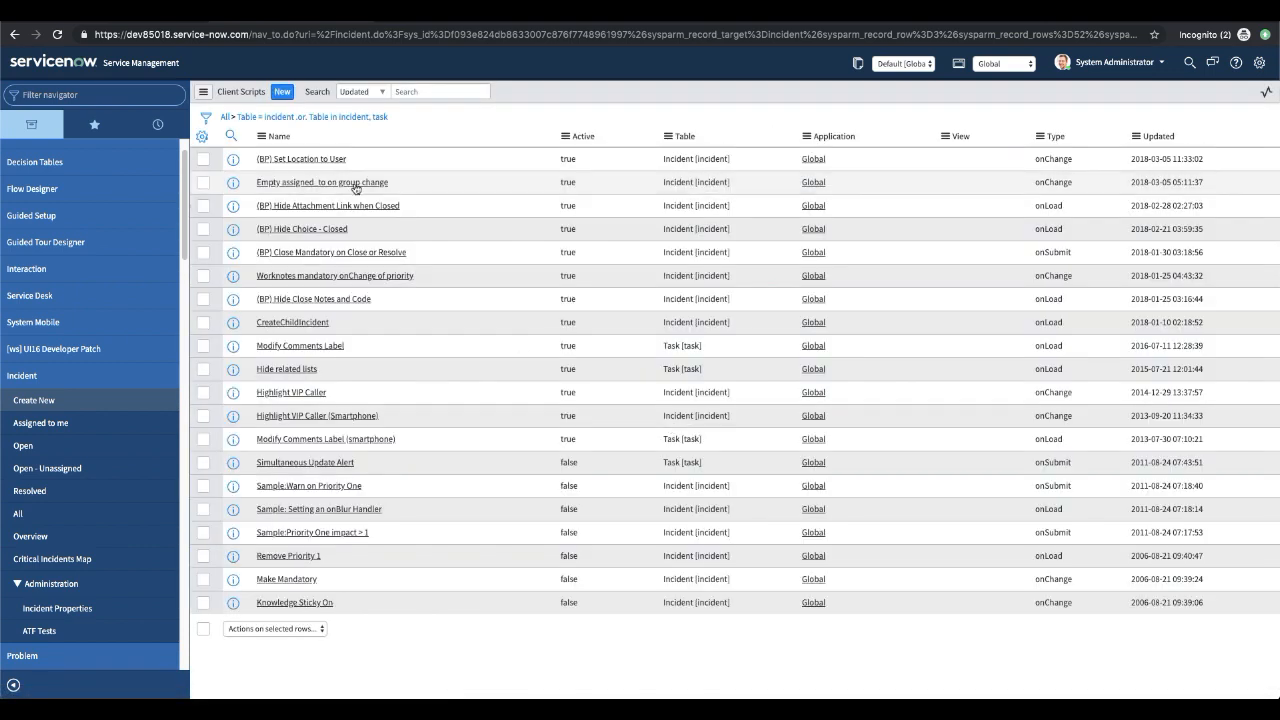
left_click(284, 93)
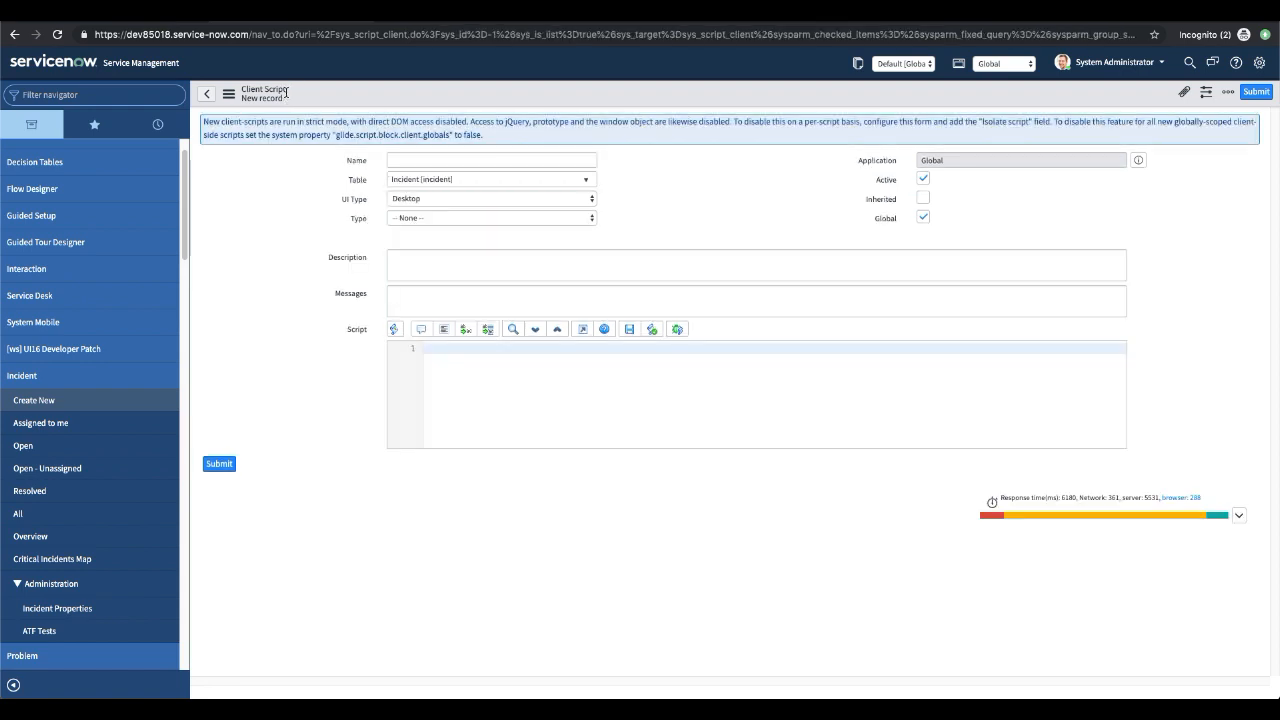
Name the client script "Demo for Debugging" and set its type to onLoad.
left_click(464, 165)
type("Demo for Debugging")
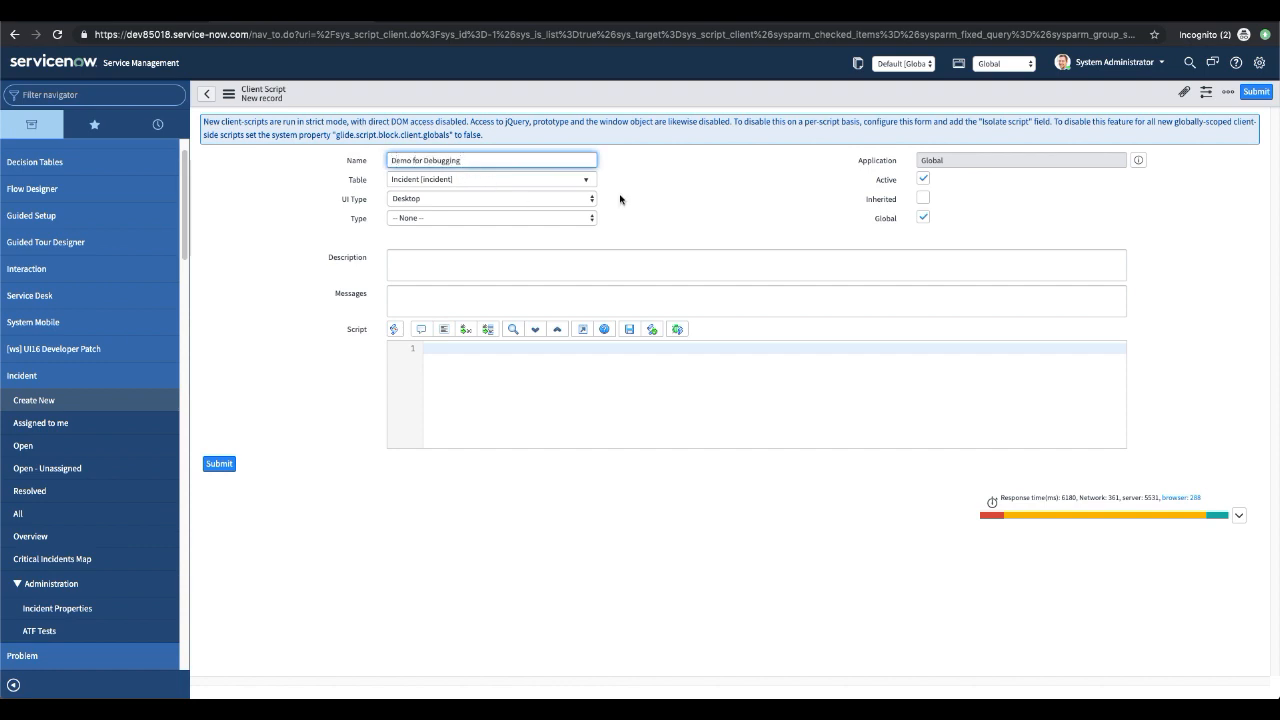
left_click(430, 217)
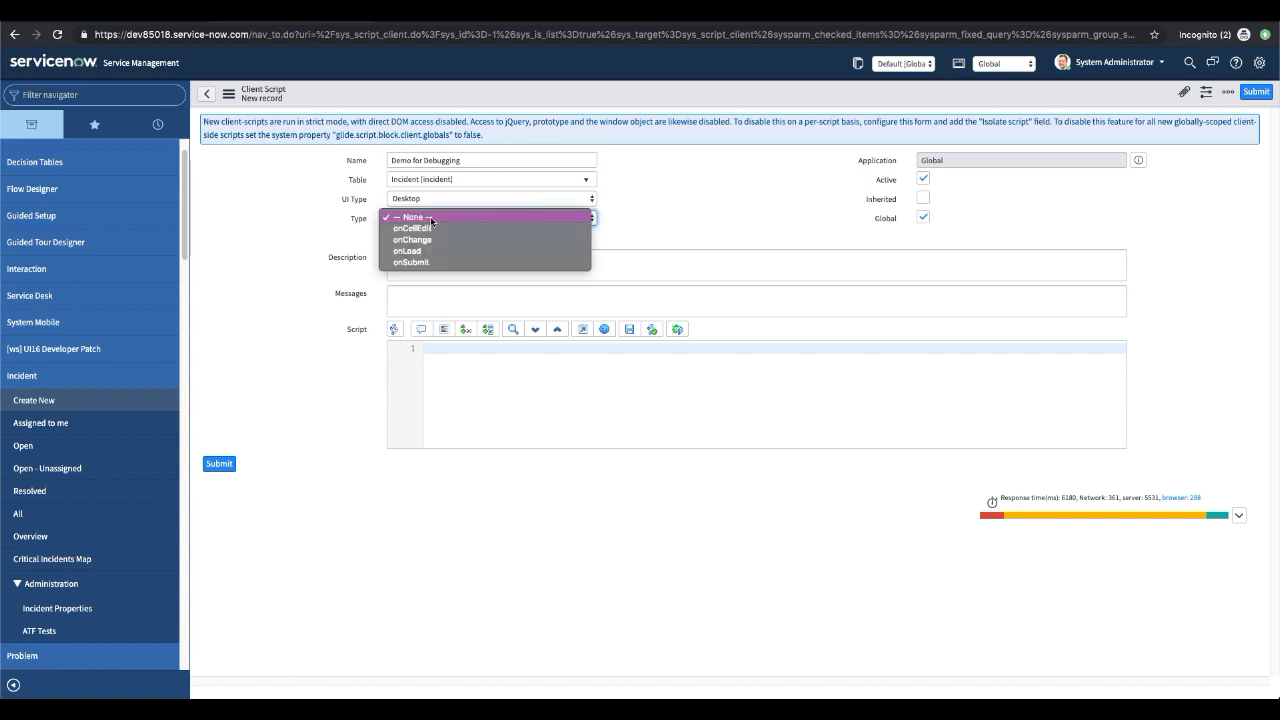
left_click(420, 251)
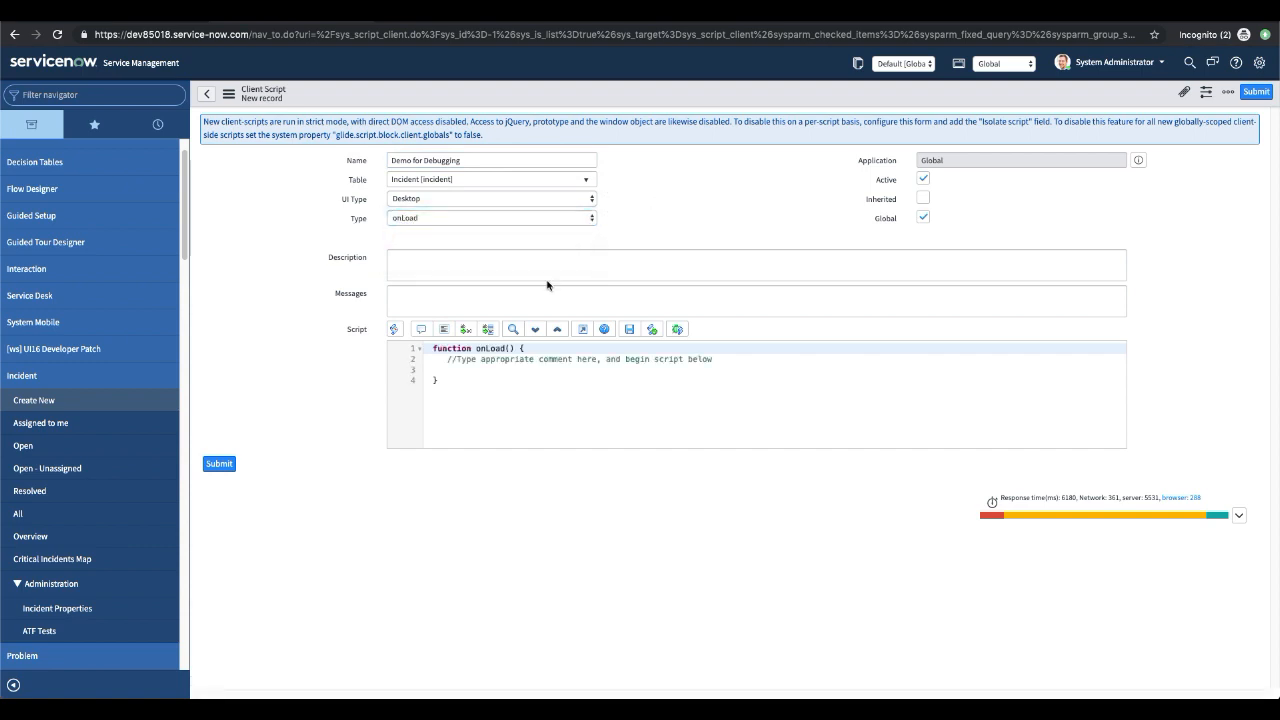
Add jslog("This is the demo of Client Script debugging"); inside the onLoad function and save the client script.
left_click(716, 359)
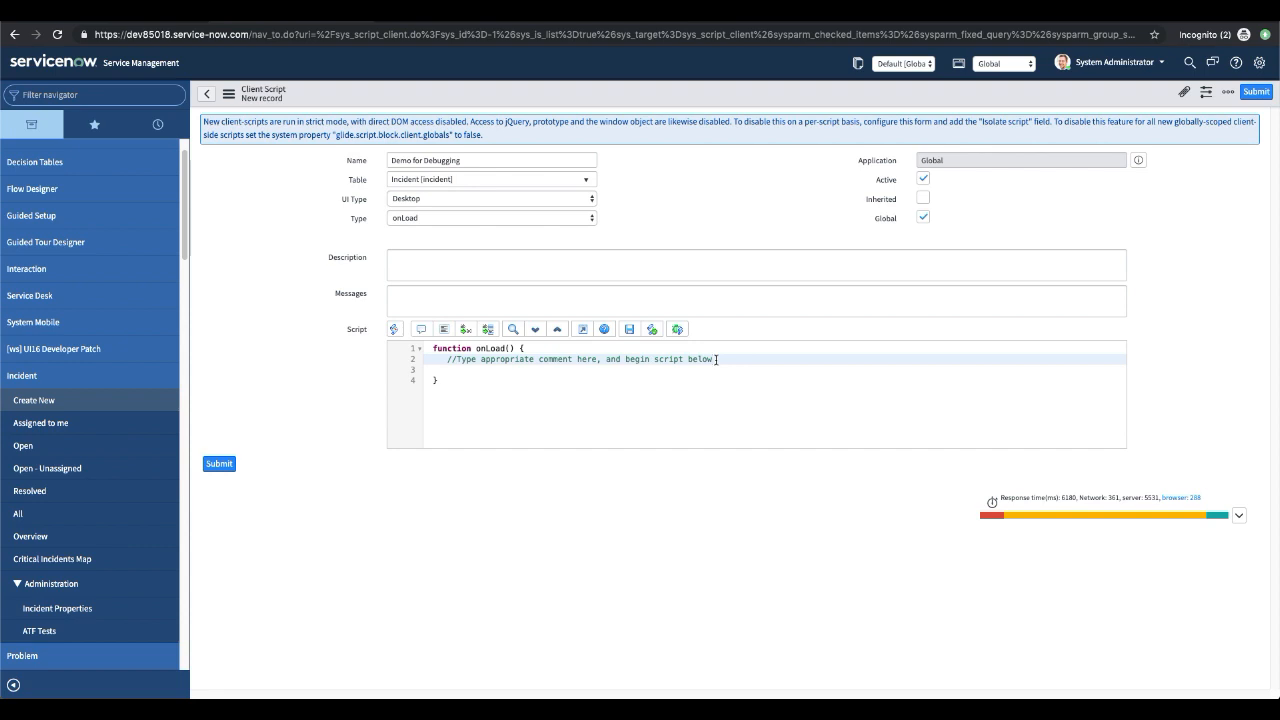
key("Return")
key("Return")
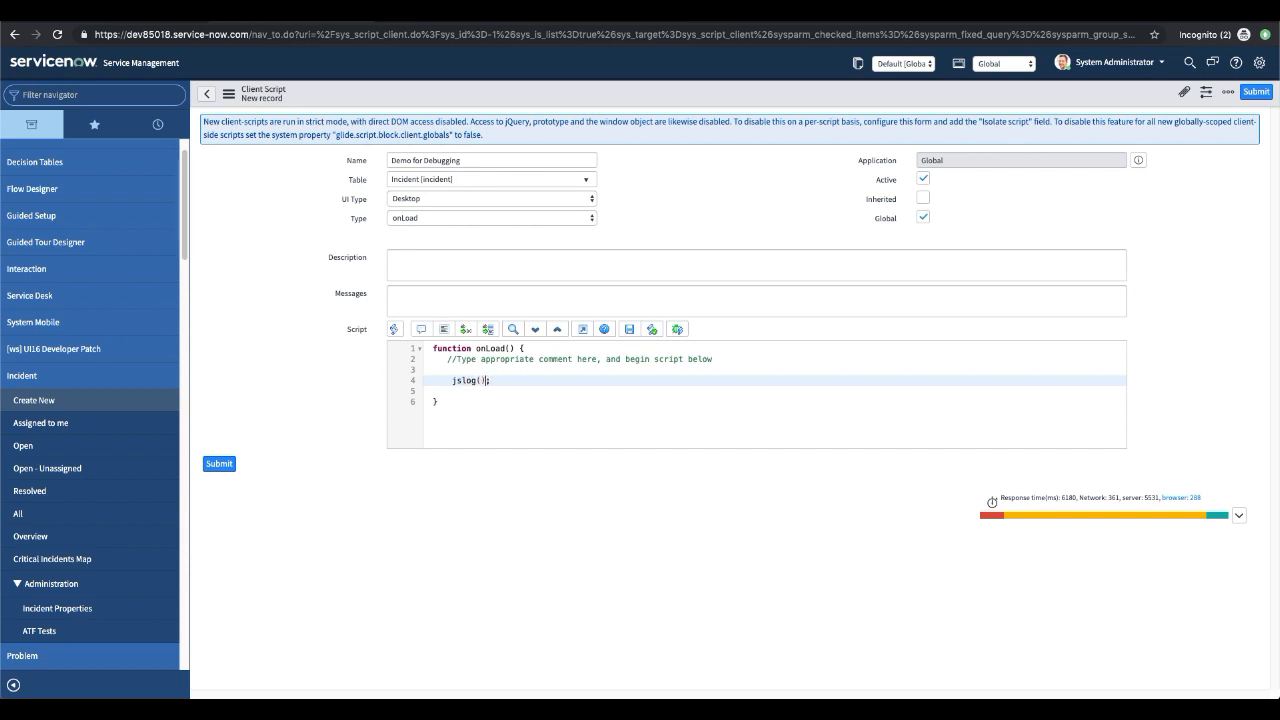
type("This is the demotof Client SC")
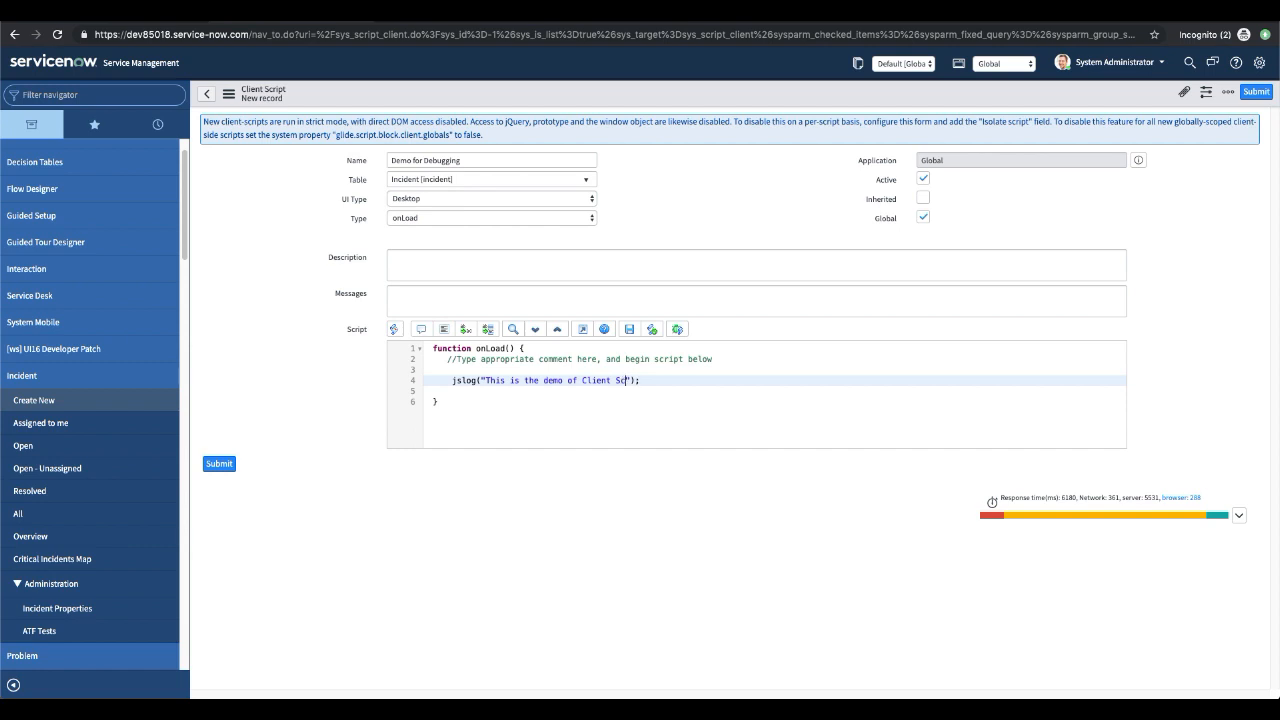
type("ript debugging")
right_click(642, 94)
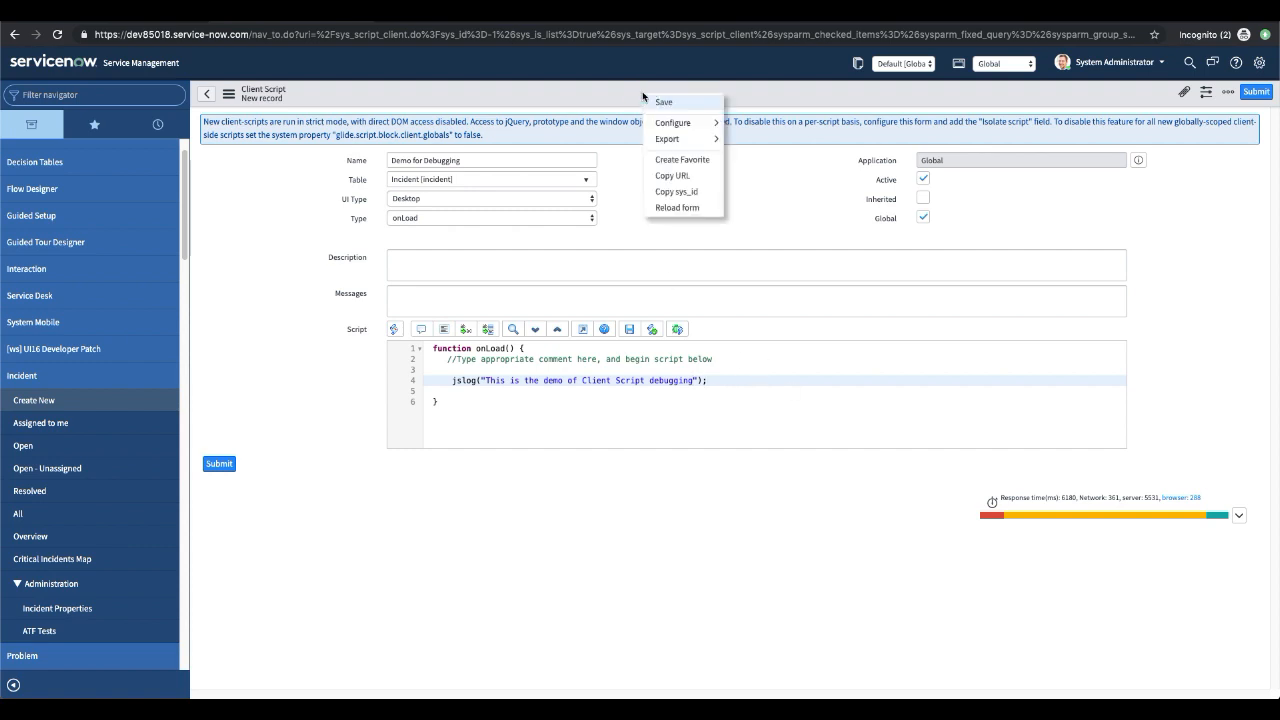
left_click(668, 103)
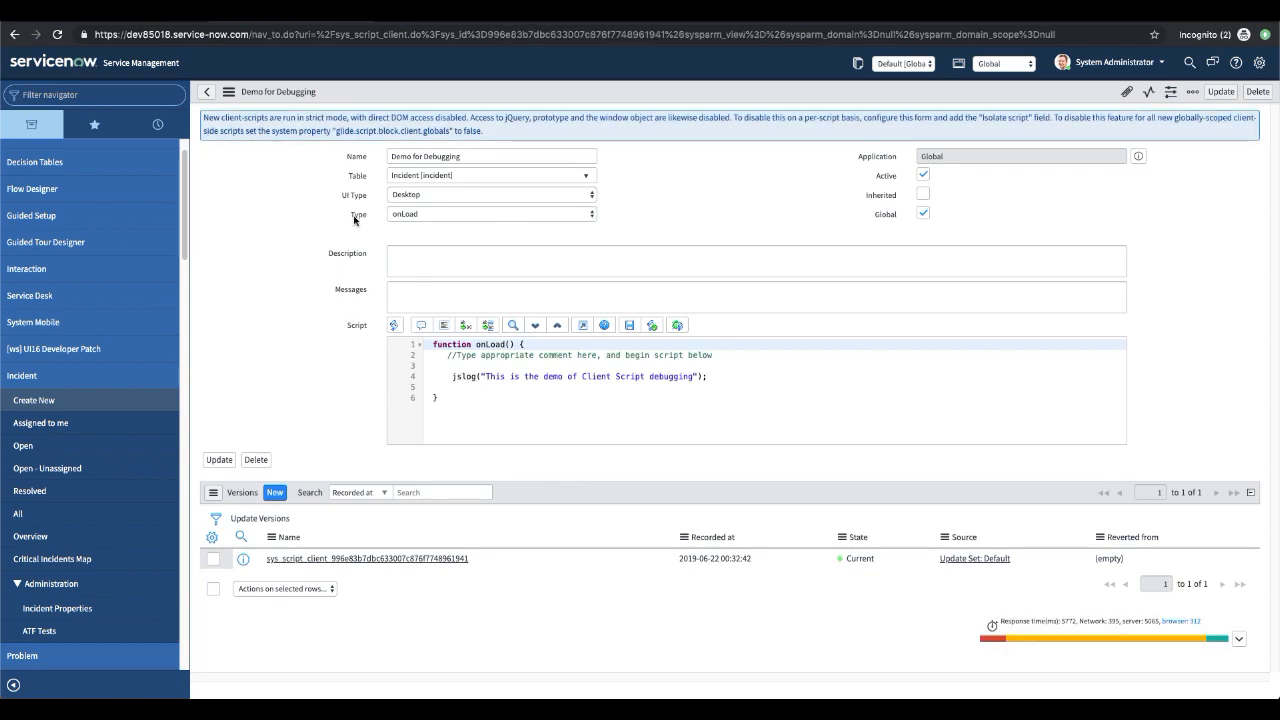
left_click(35, 455)
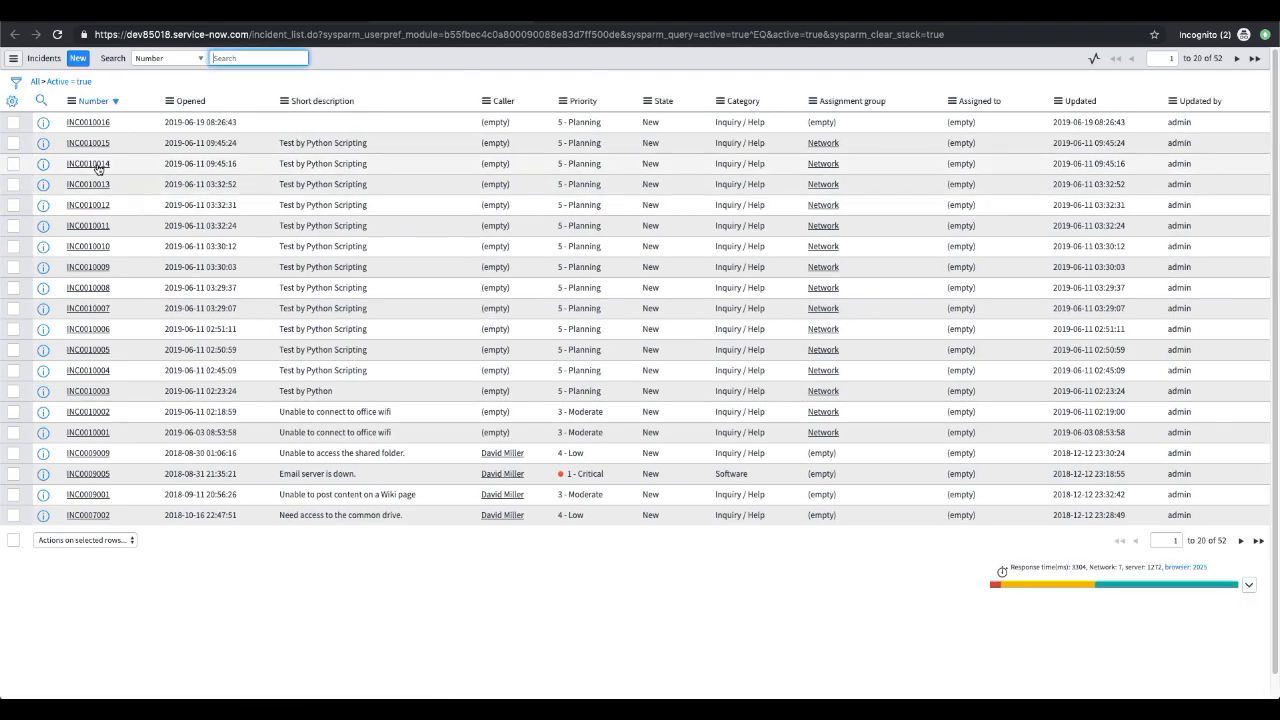
left_click(97, 166)
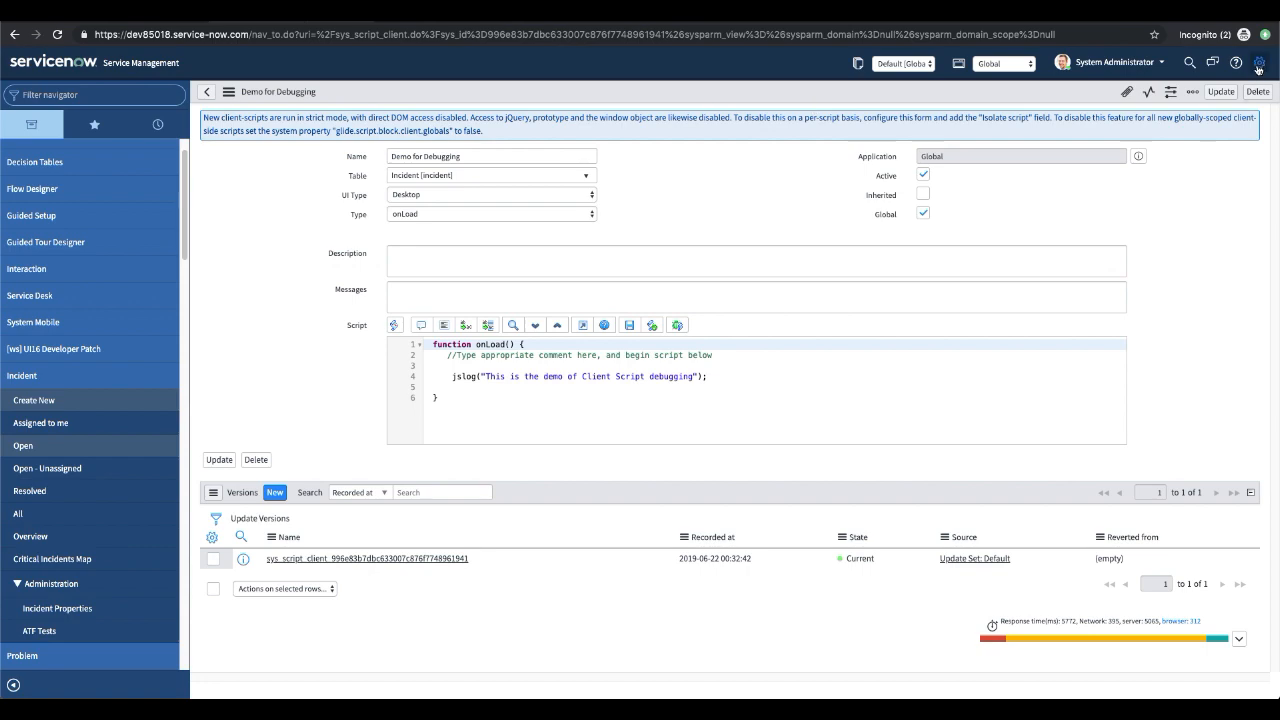
left_click(1258, 64)
left_click(922, 83)
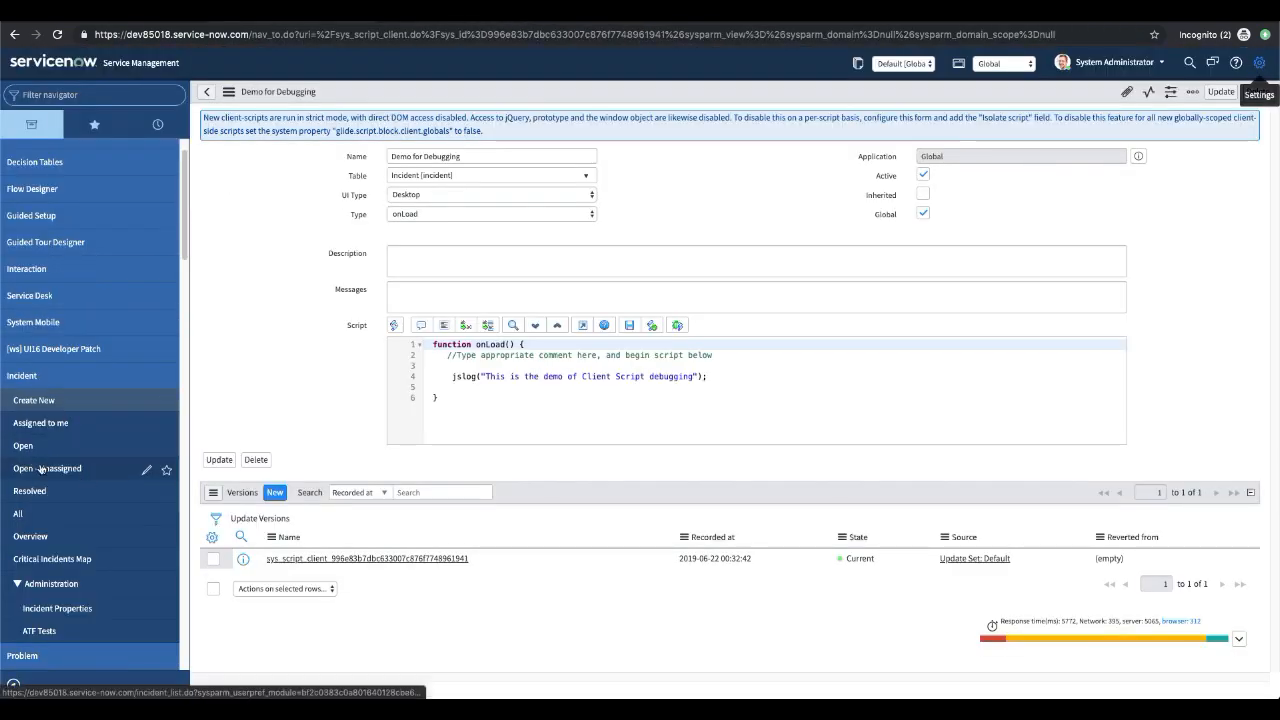
Show the list of open incidents and enable JavaScript Log and Field Watcher in the developer settings.
left_click(24, 446)
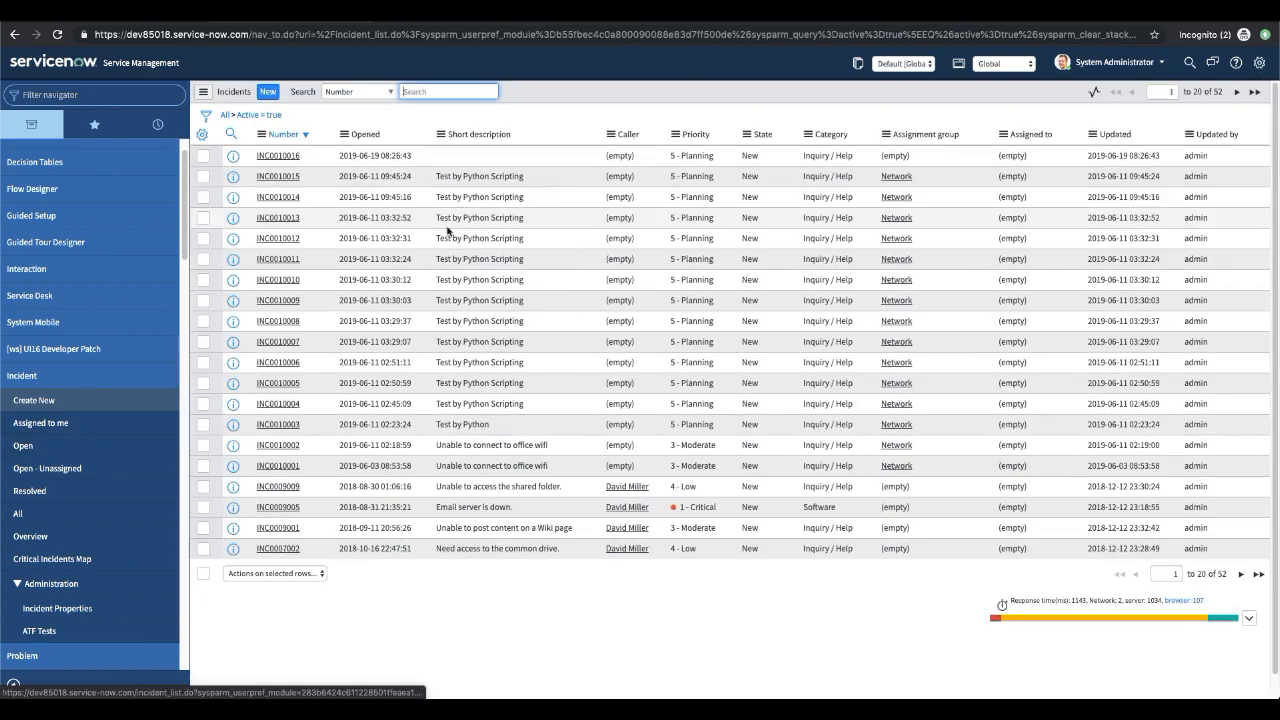
left_click(1259, 62)
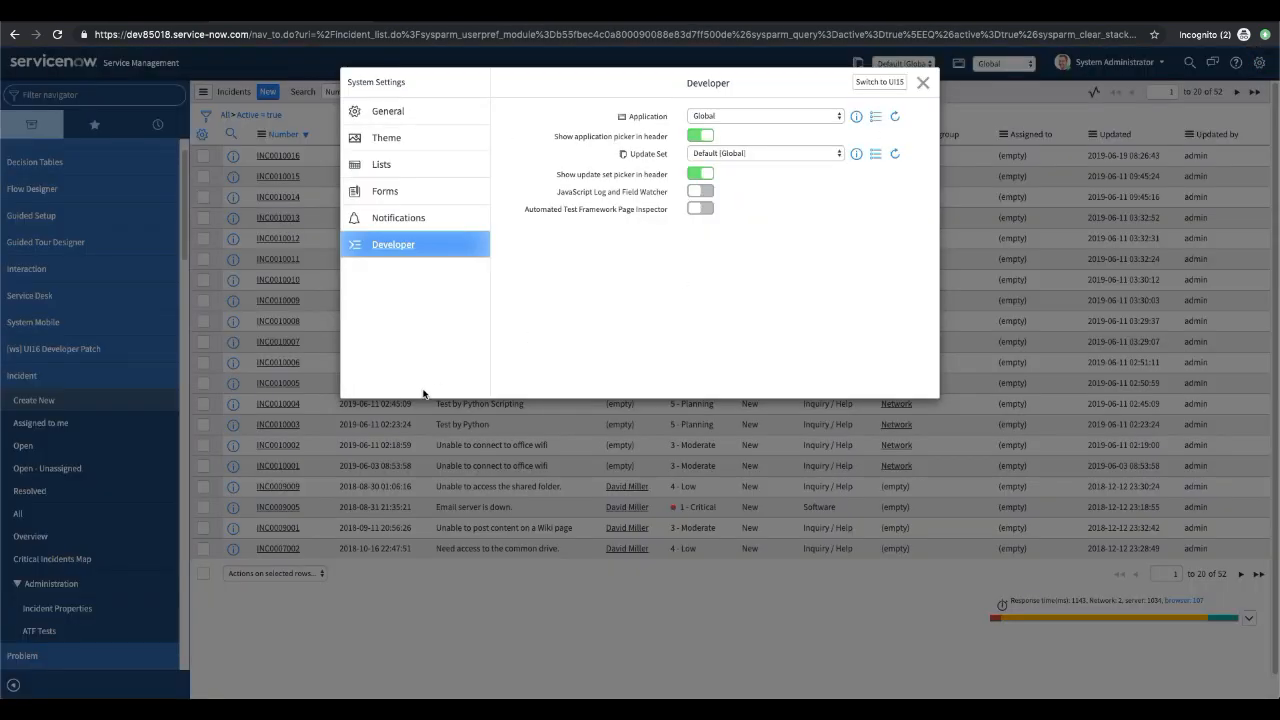
left_click(700, 191)
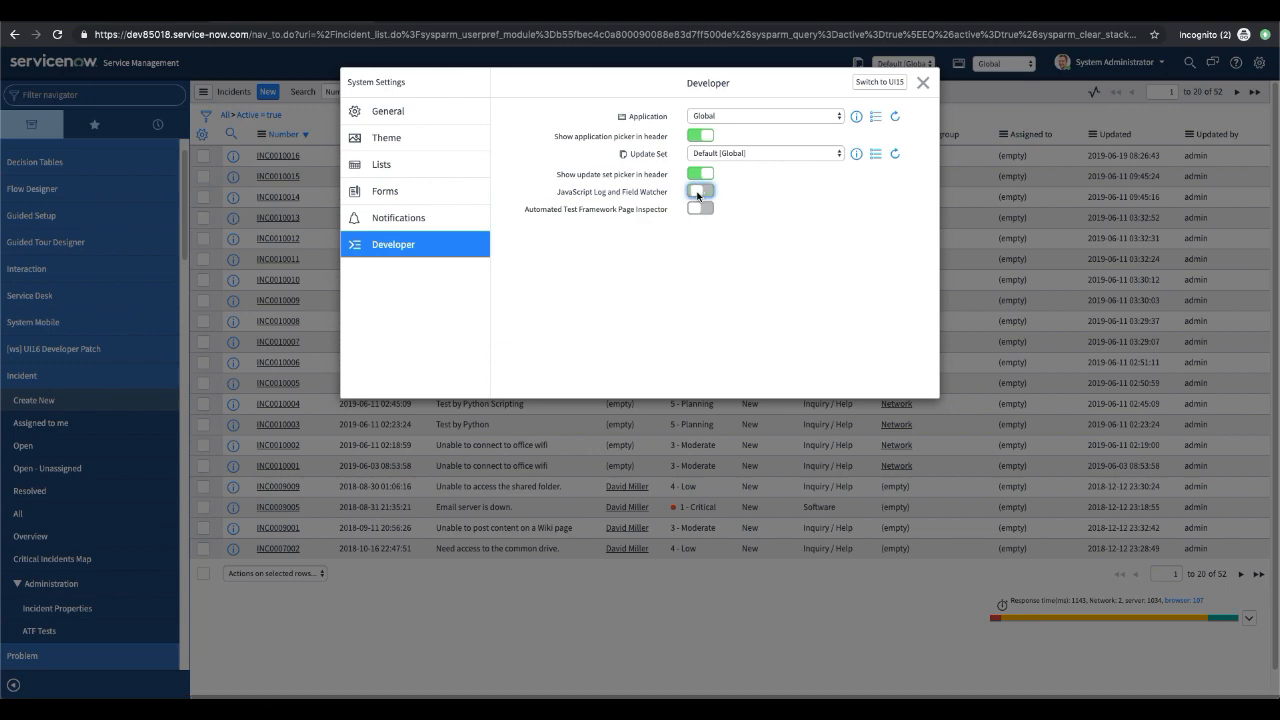
left_click(922, 83)
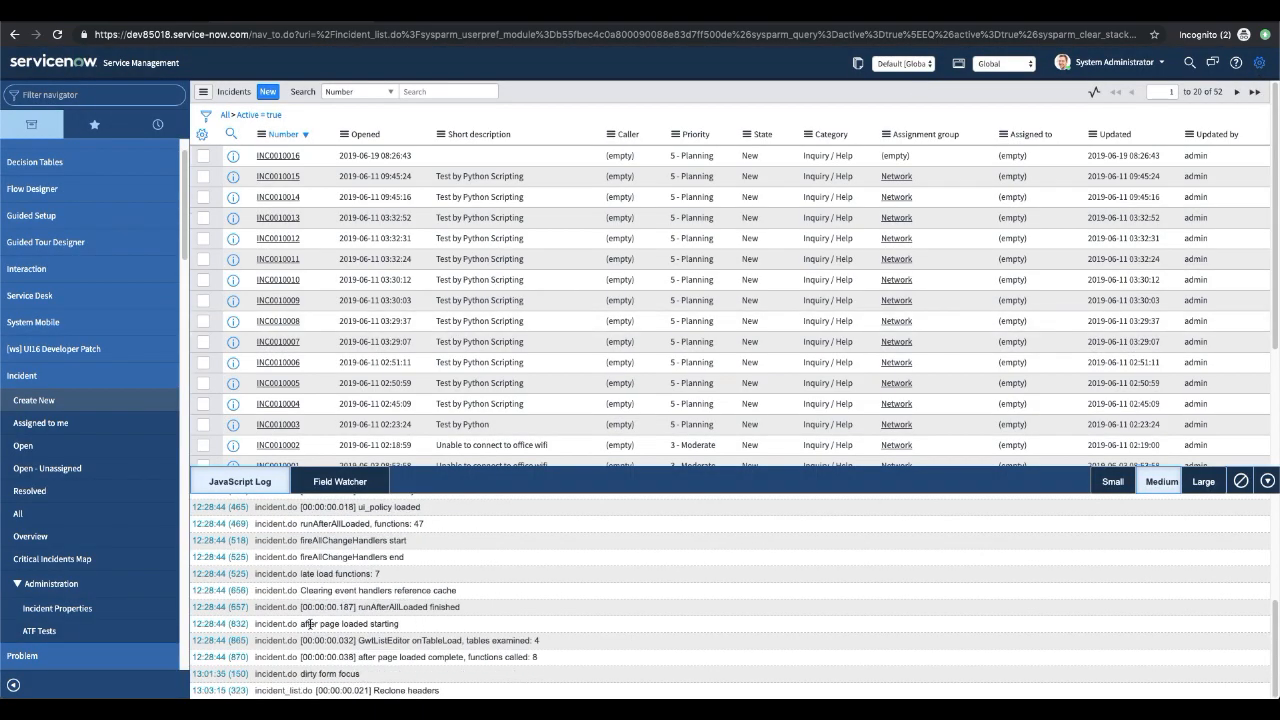
Open incident INC0010014 and look through the JavaScript Log for the client script's debug message.
left_click(285, 200)
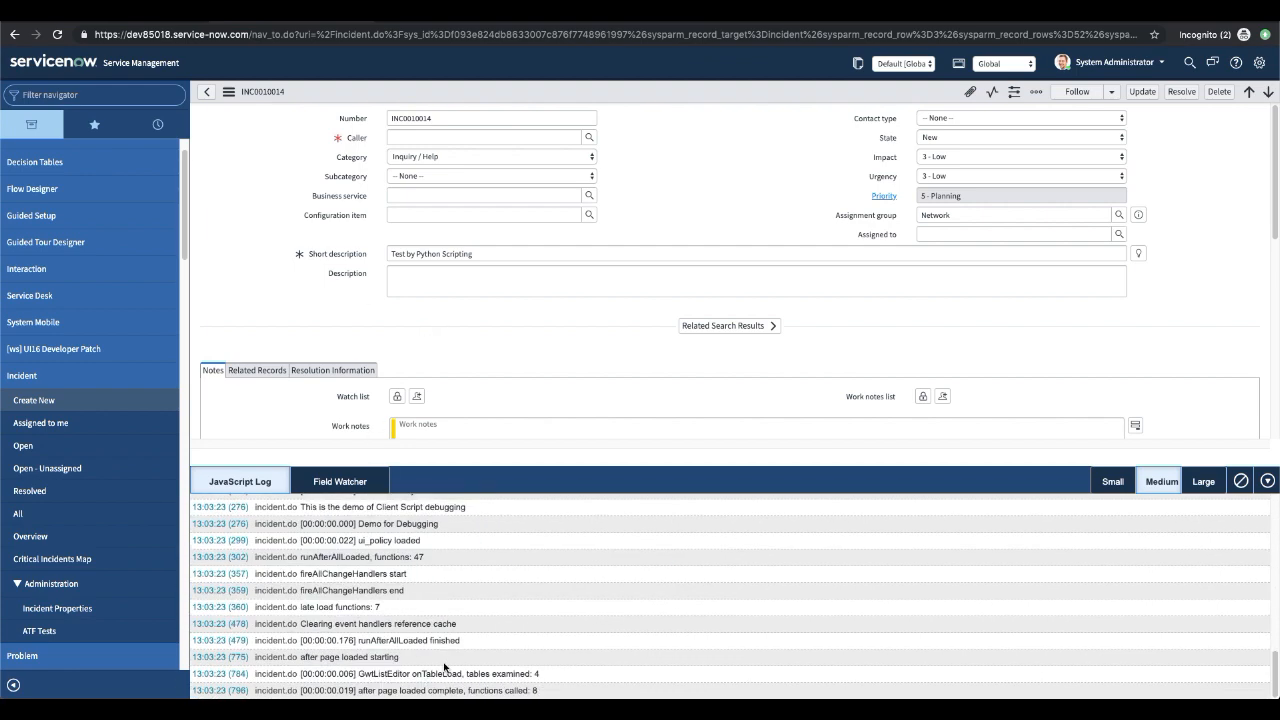
scroll(471, 626, "up", 7)
scroll(471, 626, "down", 7)
scroll(471, 626, "up", 10)
scroll(471, 622, "down", 10)
Reload the incident form so the onLoad client script runs again.
right_click(538, 91)
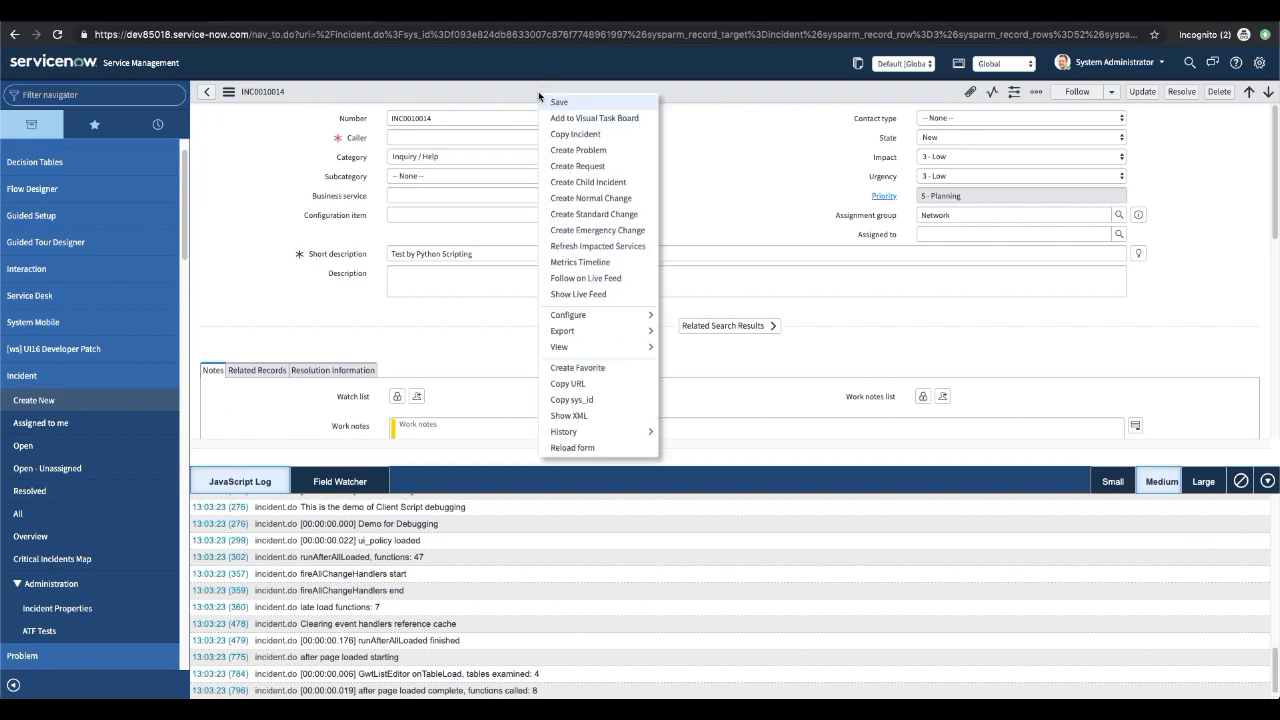
left_click(591, 448)
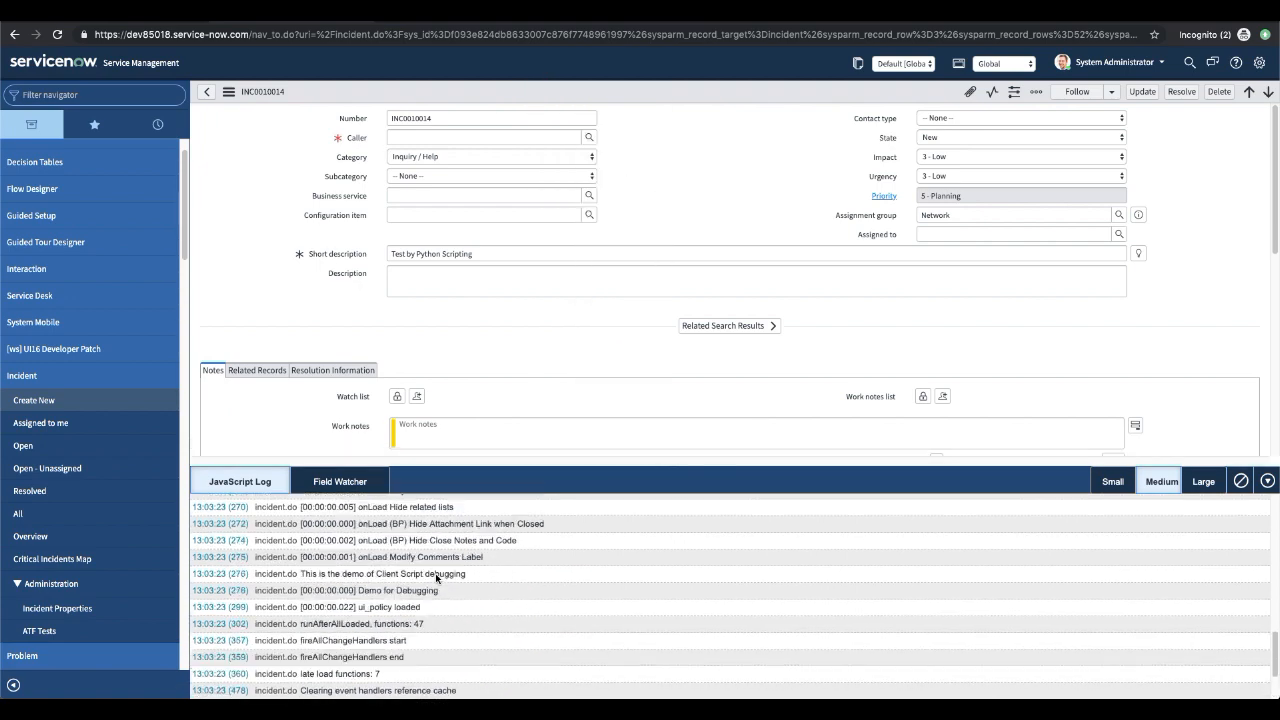
scroll(436, 577, "down", 5)
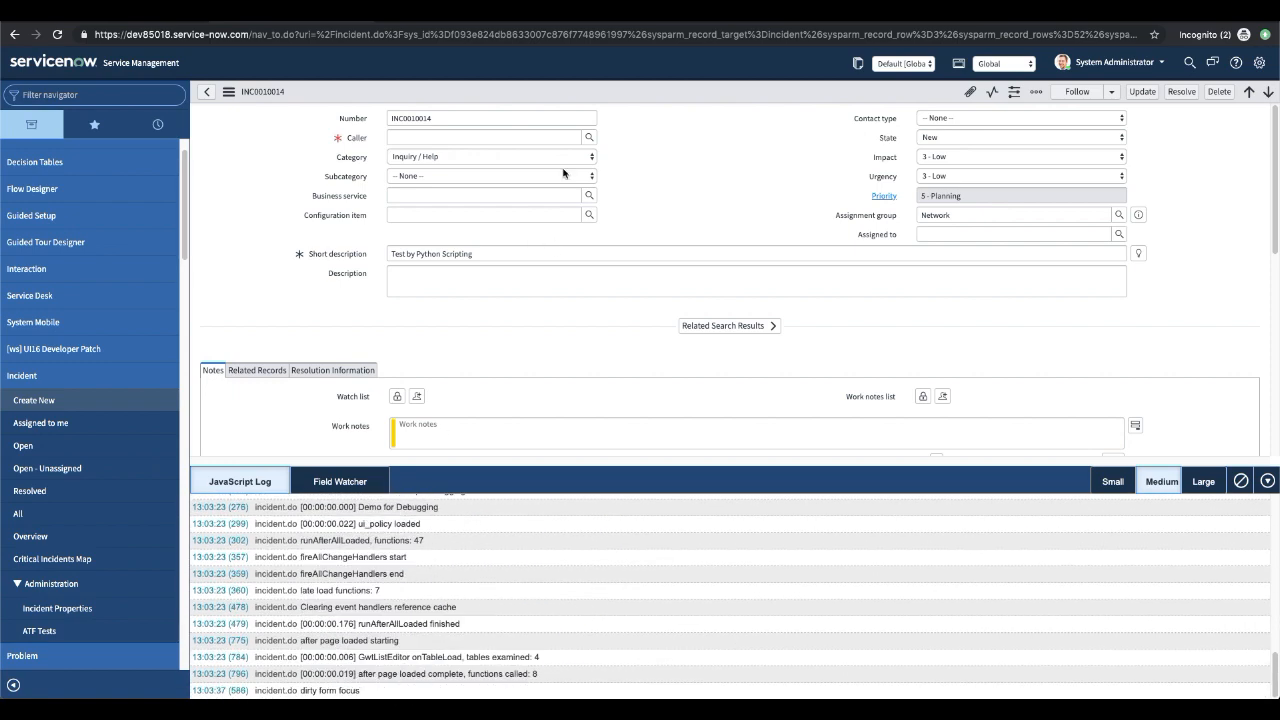
right_click(520, 94)
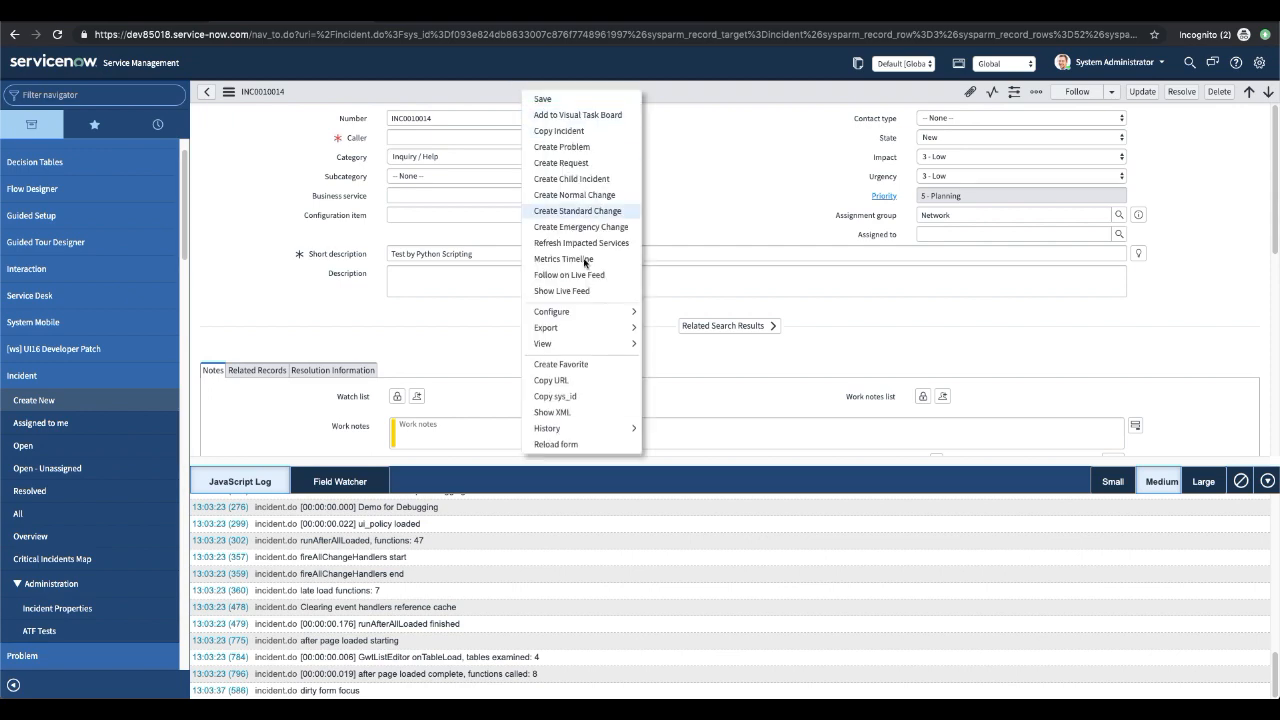
left_click(570, 445)
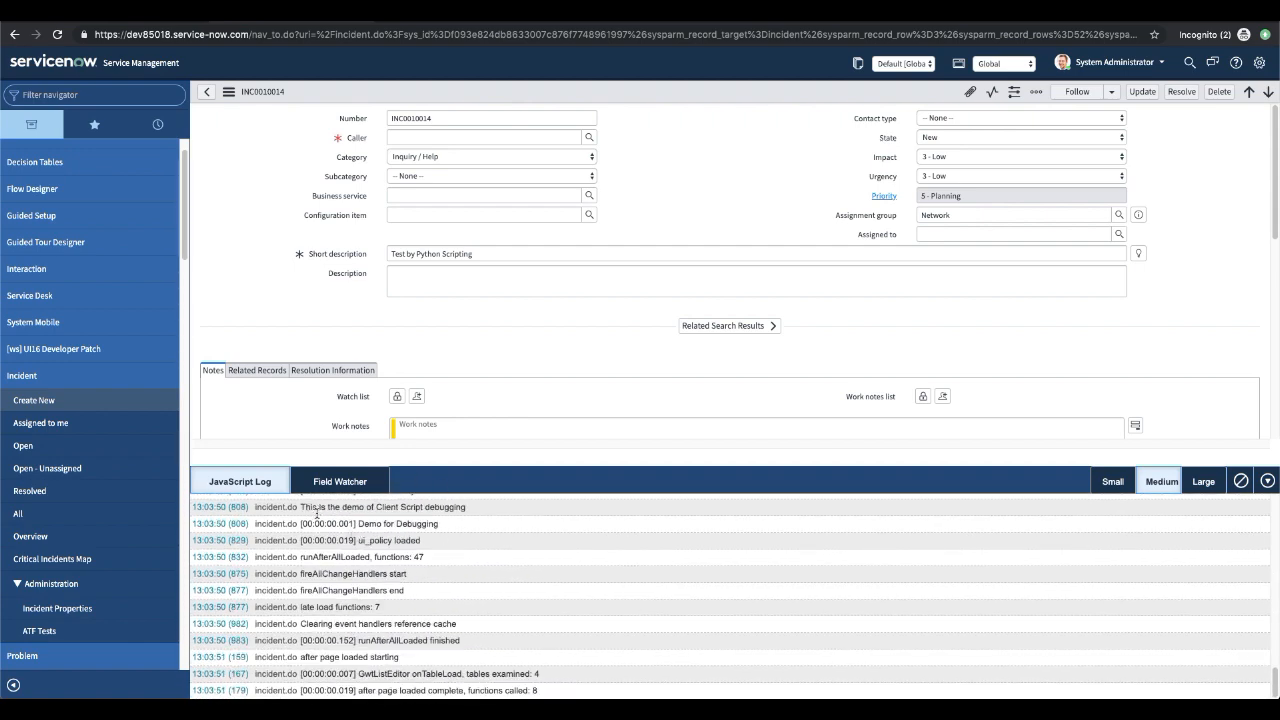
Find and highlight the message "This is the demo of Client Script debugging" in the JavaScript Log.
scroll(361, 555, "up", 1)
scroll(361, 555, "up", 2)
left_click_drag(302, 558, 500, 553)
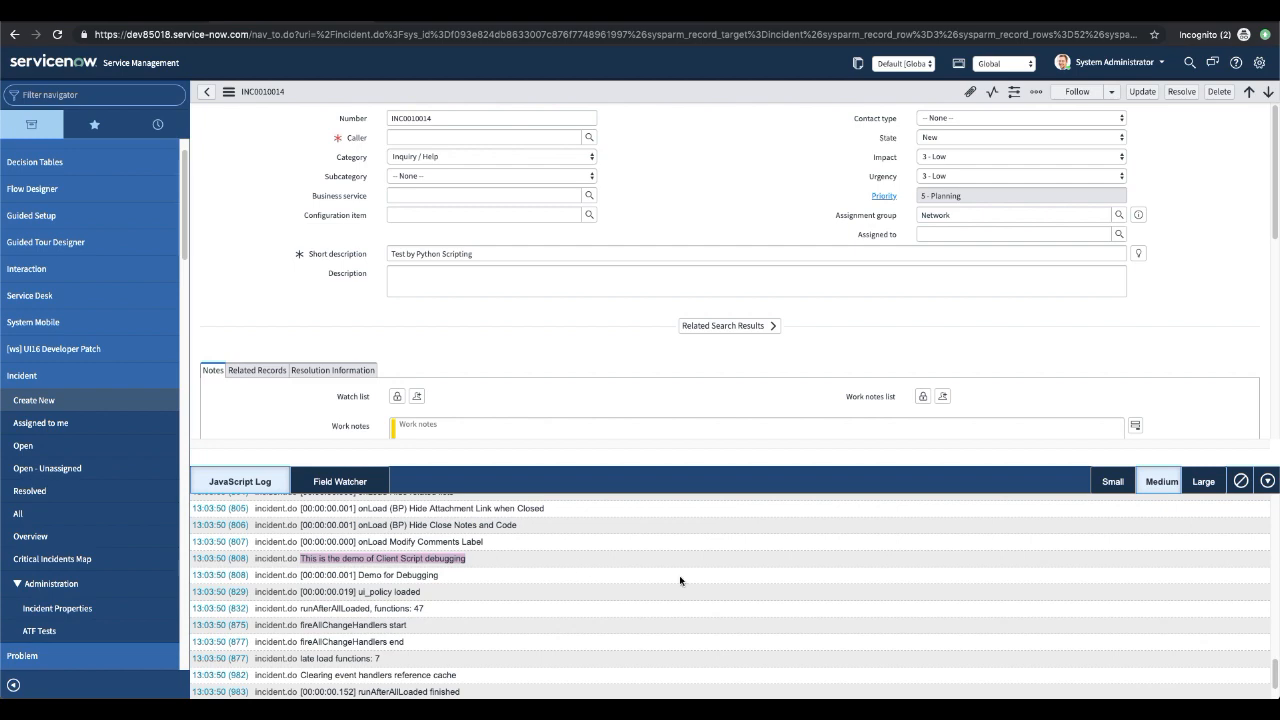
Show the JavaScript Log in Large size, clear its entries and reload the incident form.
left_click(1202, 486)
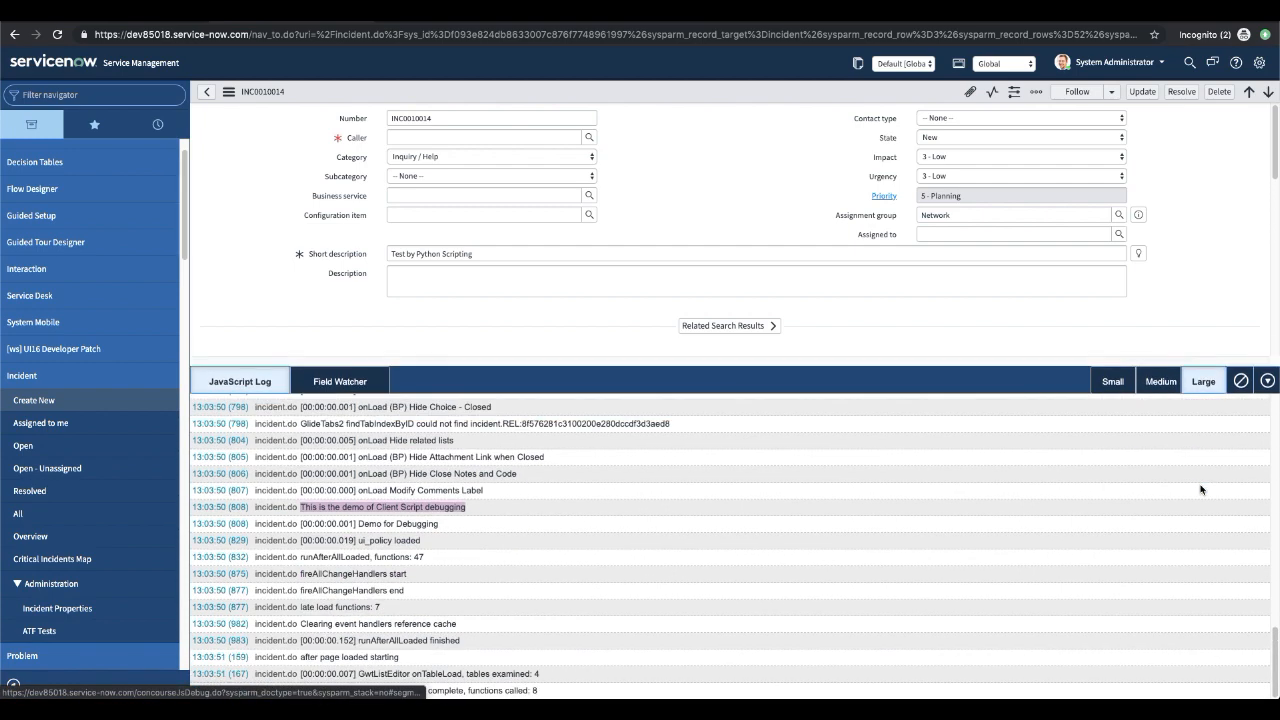
left_click(1239, 381)
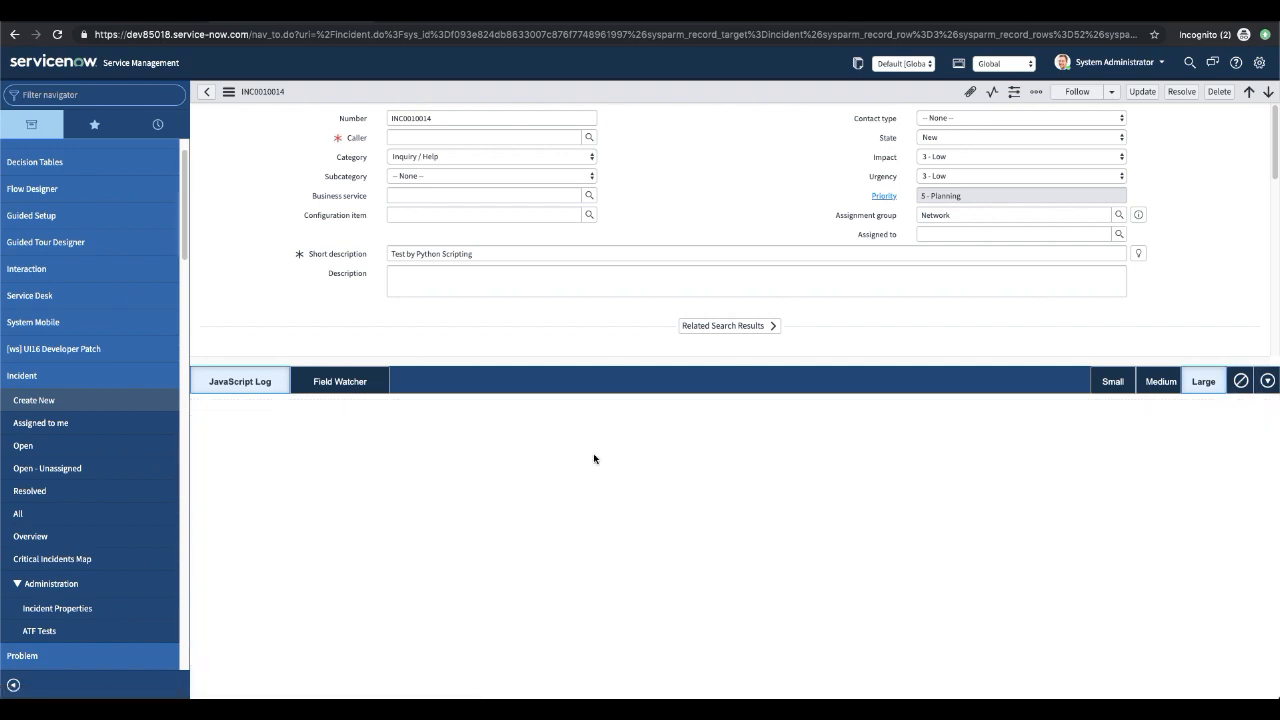
right_click(625, 90)
scroll(673, 290, "down", 3)
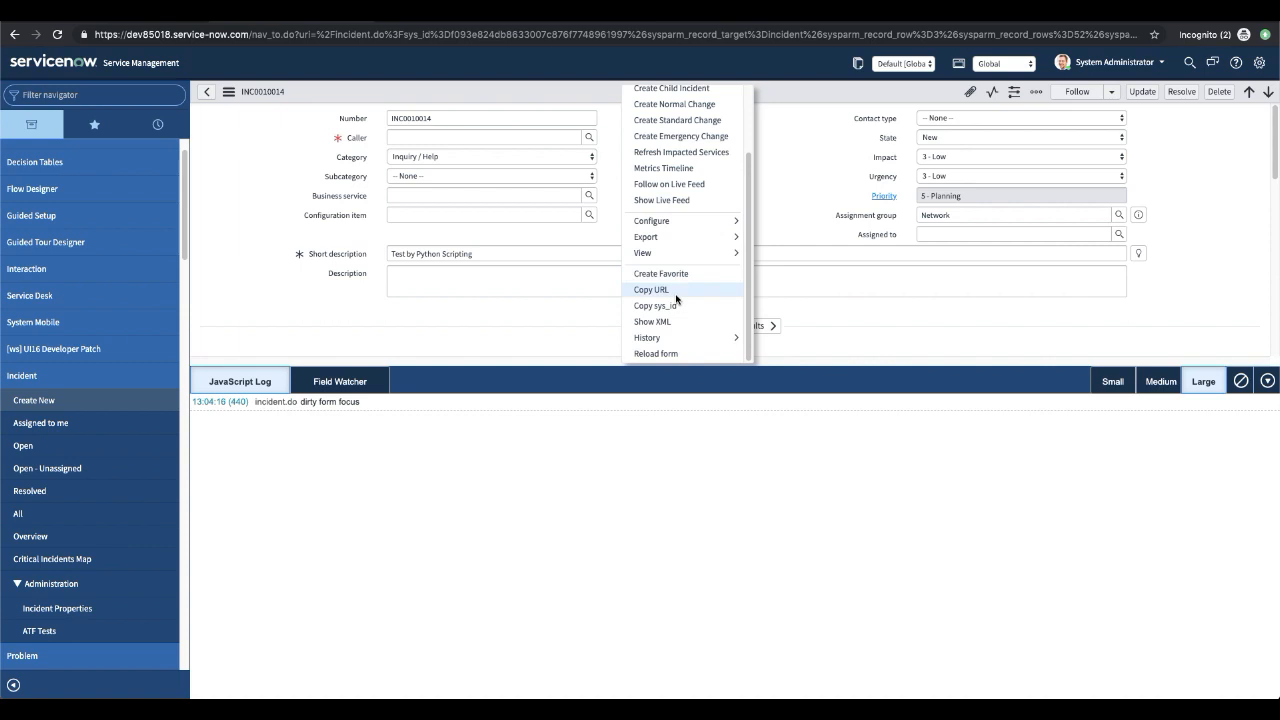
left_click(656, 354)
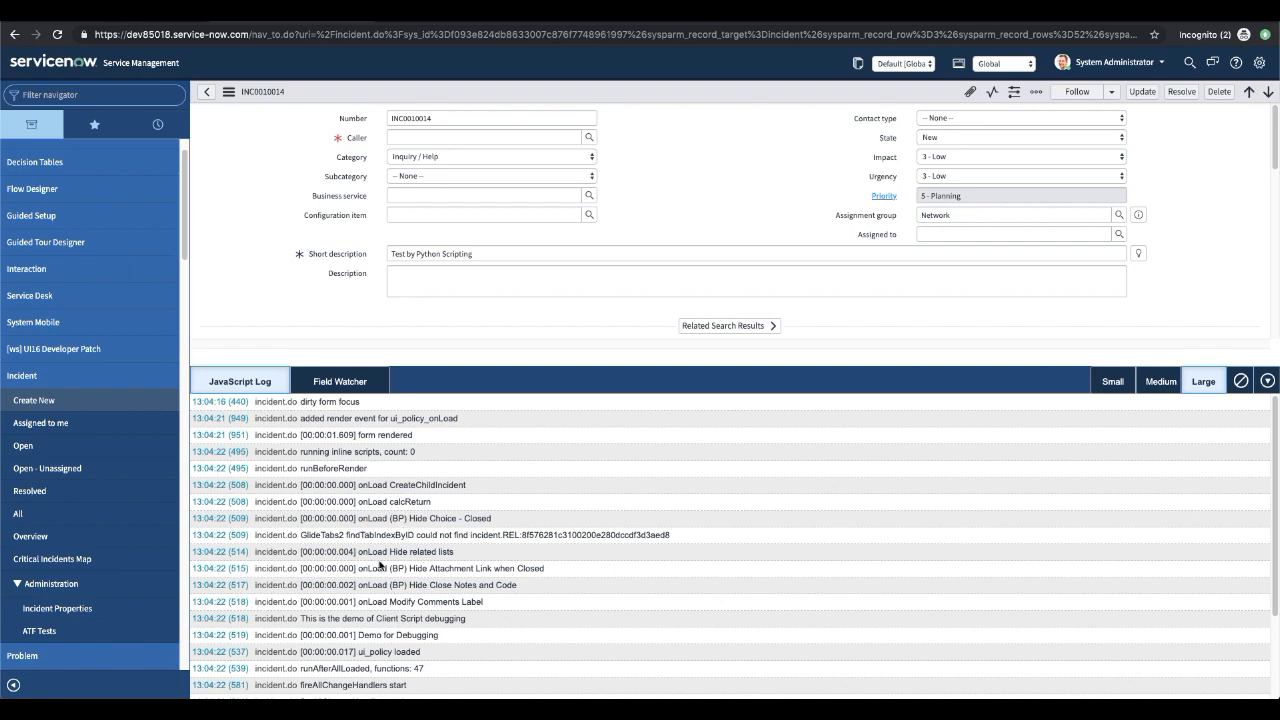
Find and highlight the client script's debug message in the refreshed JavaScript Log and review the entries around it.
scroll(400, 540, "down", 2)
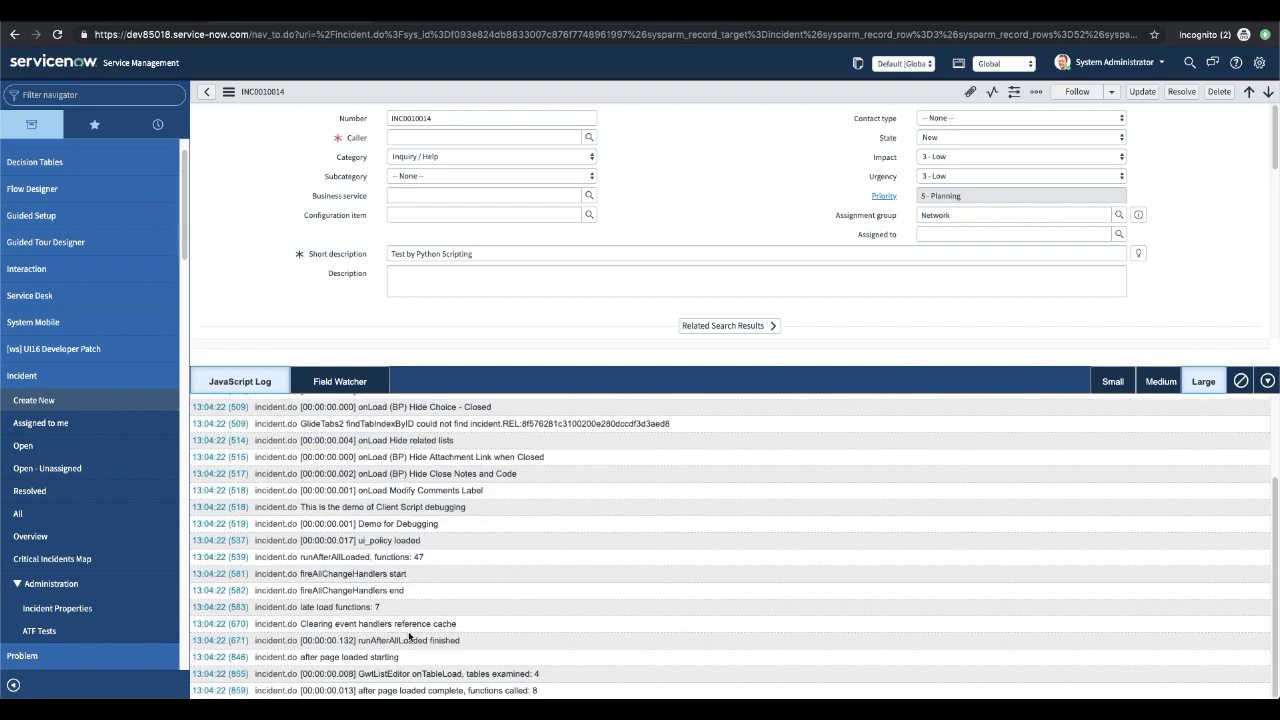
left_click(312, 507)
triple_click(312, 507)
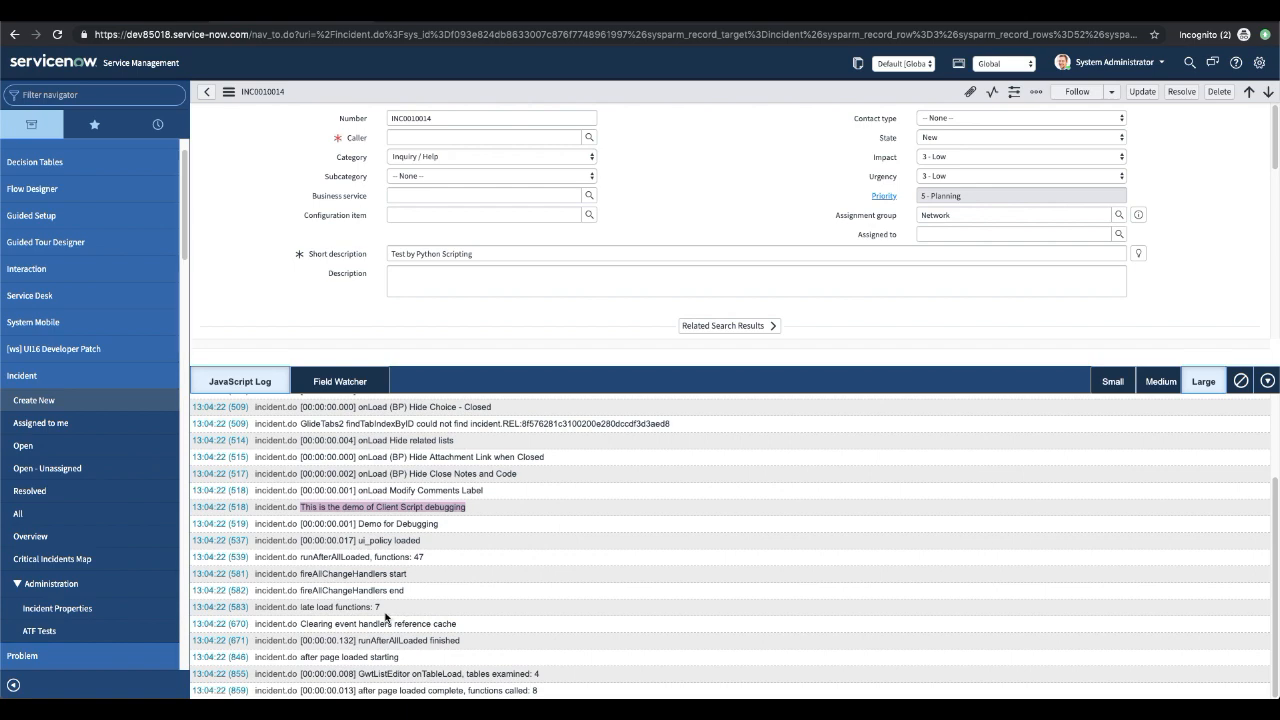
scroll(387, 612, "up", 1)
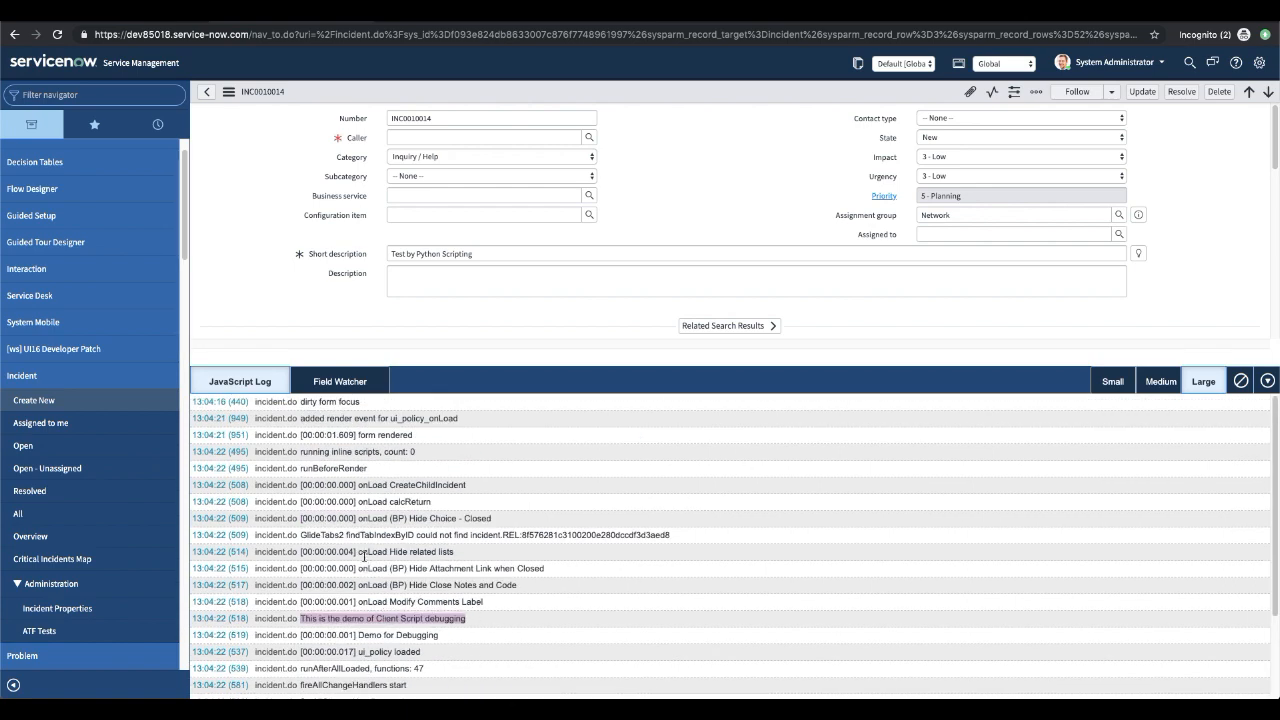
scroll(439, 515, "down", 1)
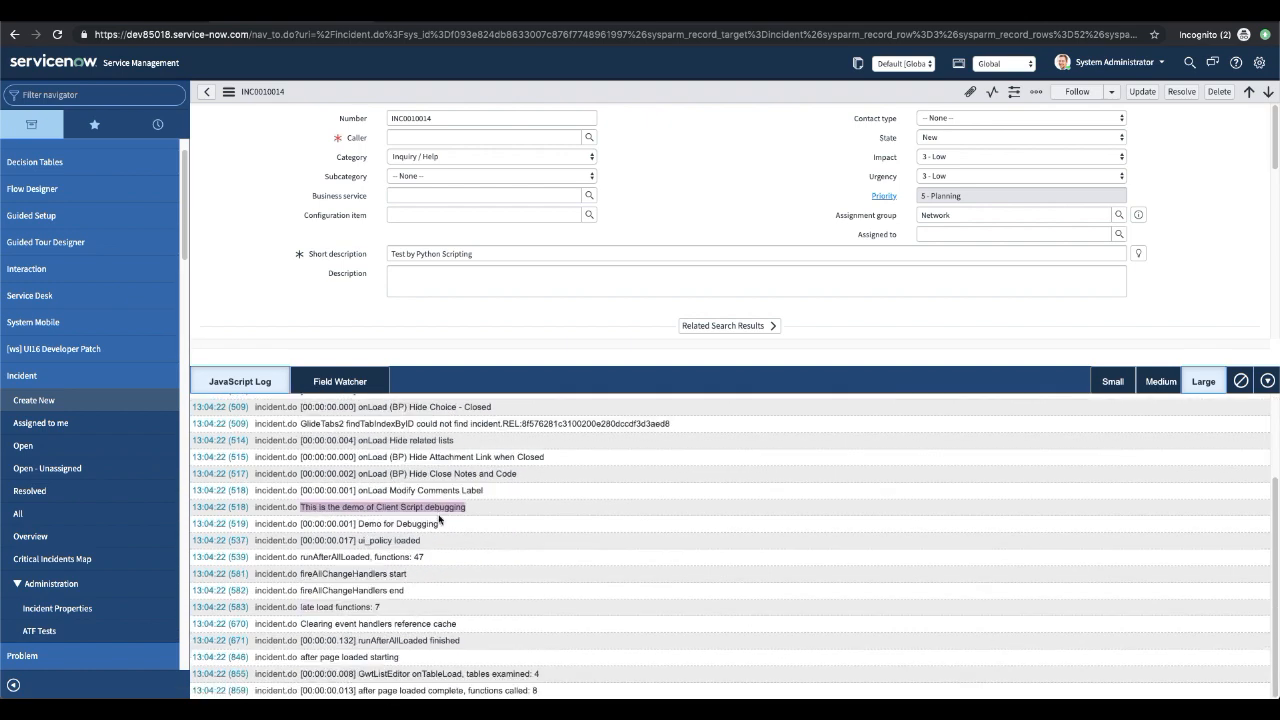
scroll(436, 522, "up", 1)
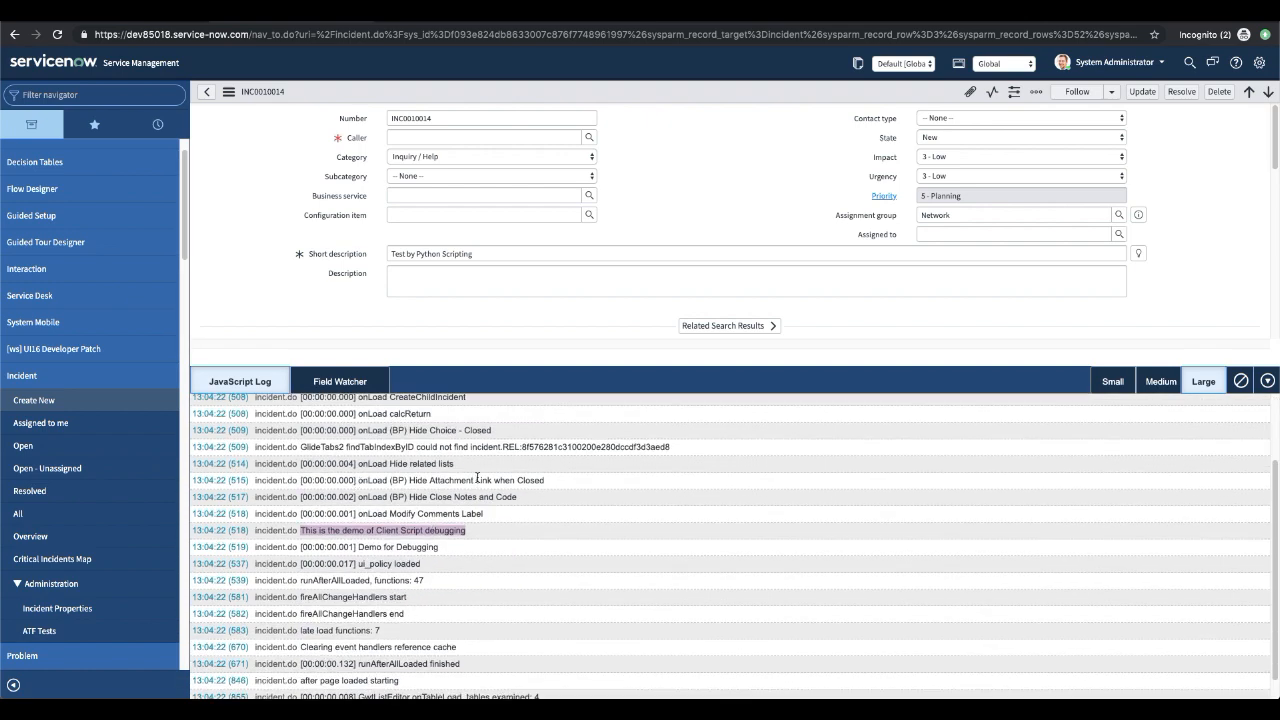
Highlight the log entries of the "Hide Attachment Link when Closed" and "Hide Close Notes and Code" client scripts.
left_click_drag(404, 480, 544, 480)
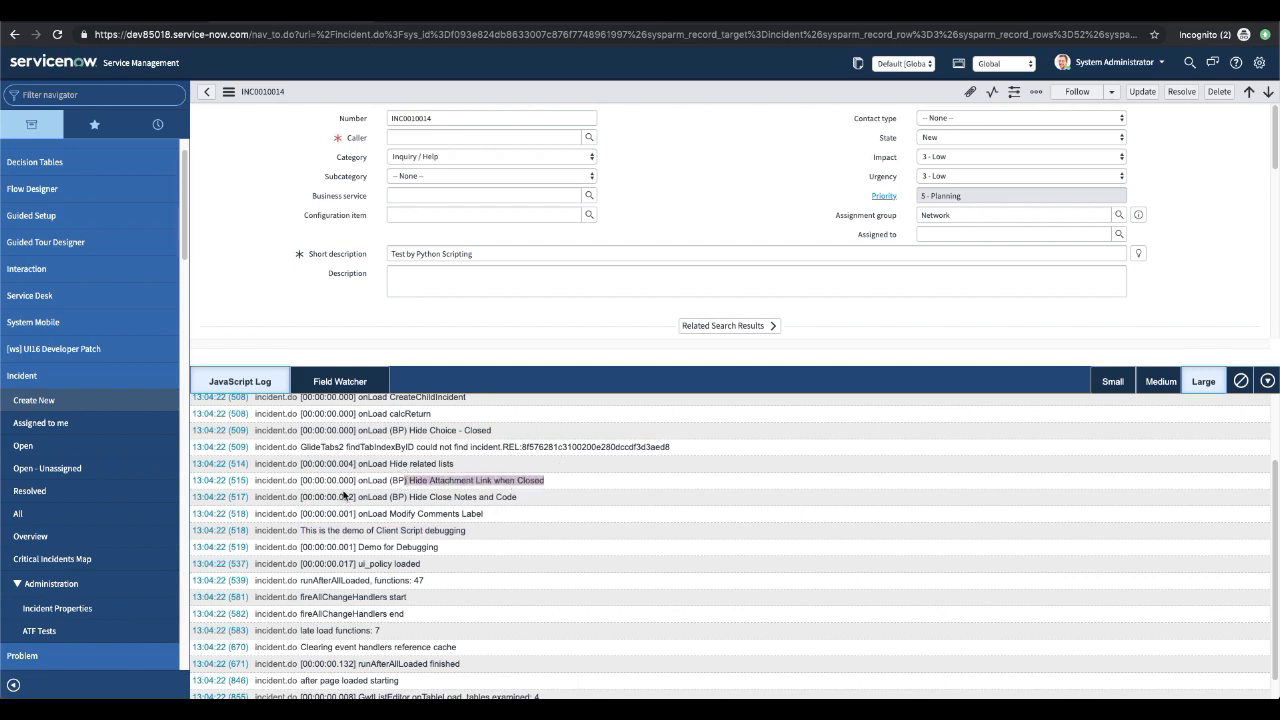
left_click(364, 494)
left_click_drag(392, 497, 515, 497)
left_click(577, 494)
scroll(356, 566, "down", 1)
scroll(356, 566, "up", 1)
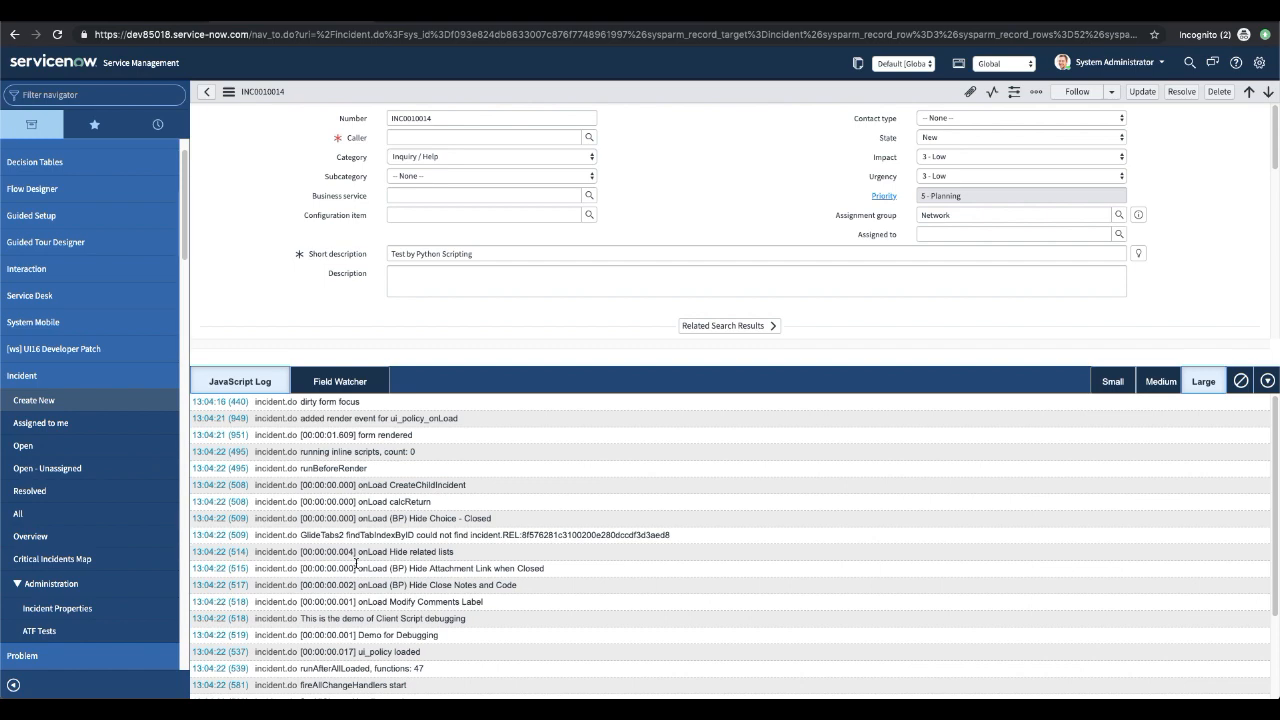
Open the "Demo for Debugging" client script from the client scripts configured for the incident form.
right_click(572, 97)
mouse_move(626, 316)
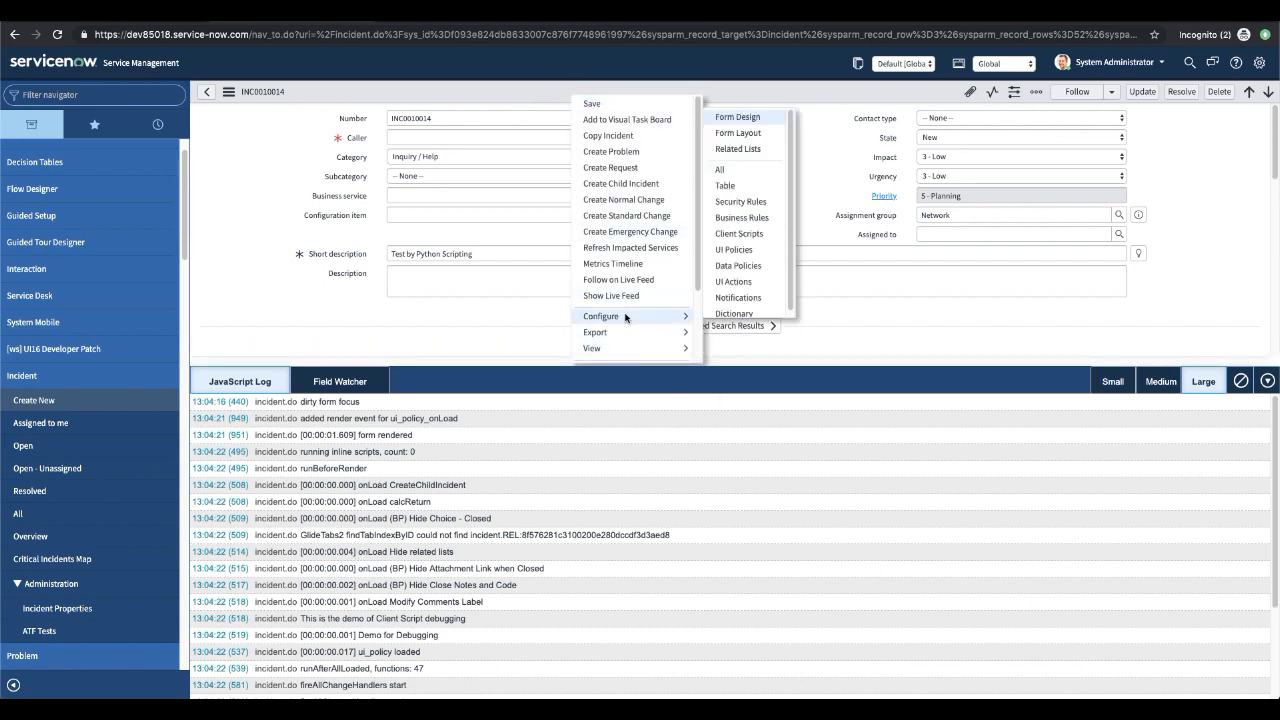
left_click(752, 231)
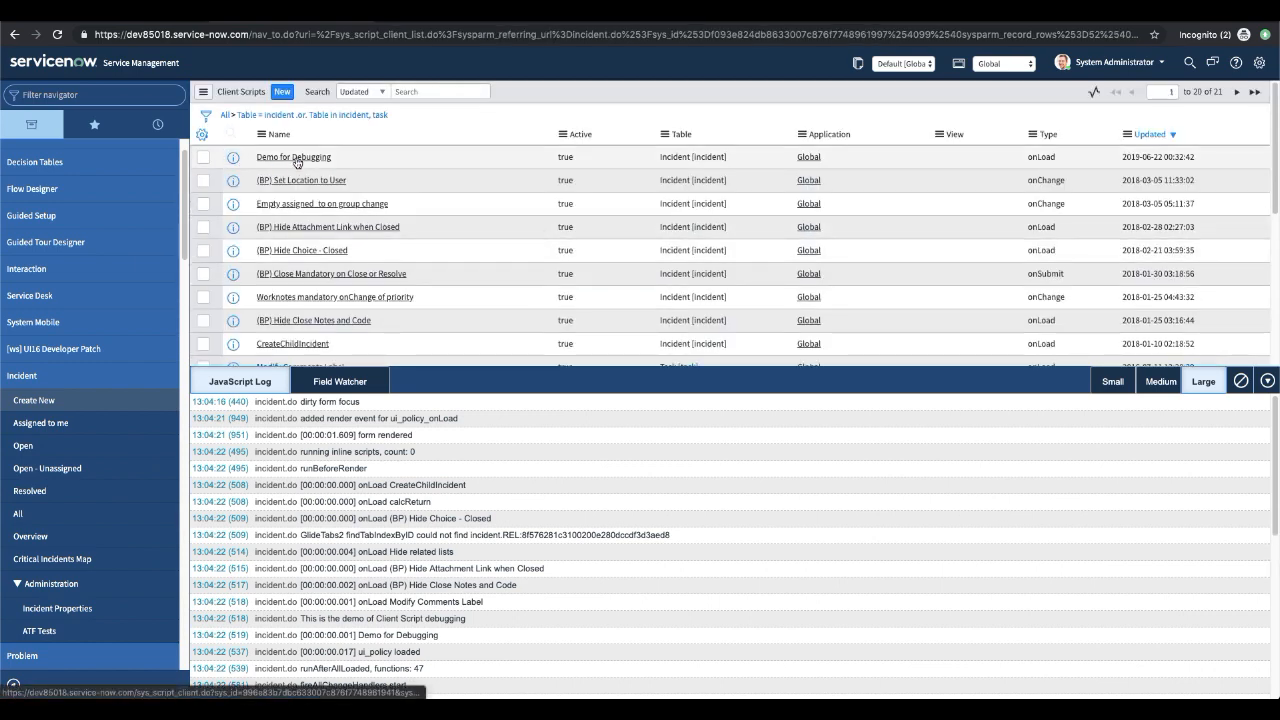
left_click(294, 157)
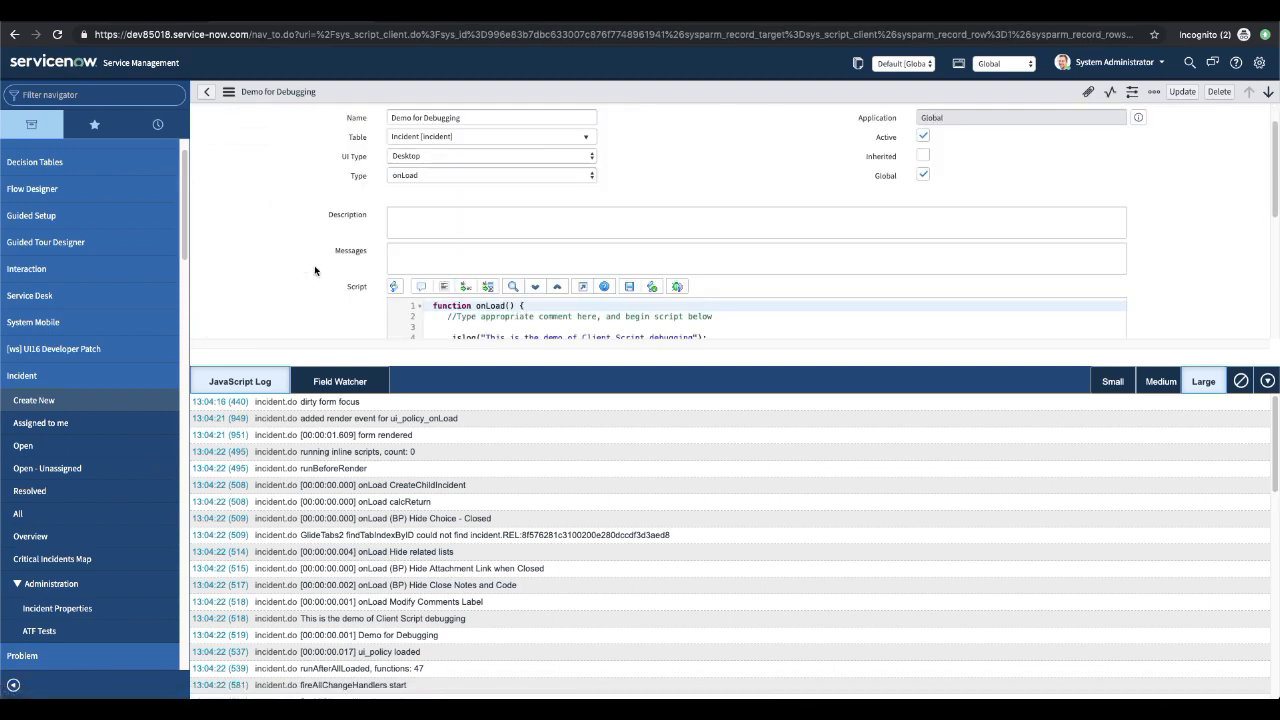
Add a g_form.addInfoMessage call with the text "This is first phase" above the jslog line in the onLoad function.
scroll(680, 323, "down", 2)
left_click(727, 210)
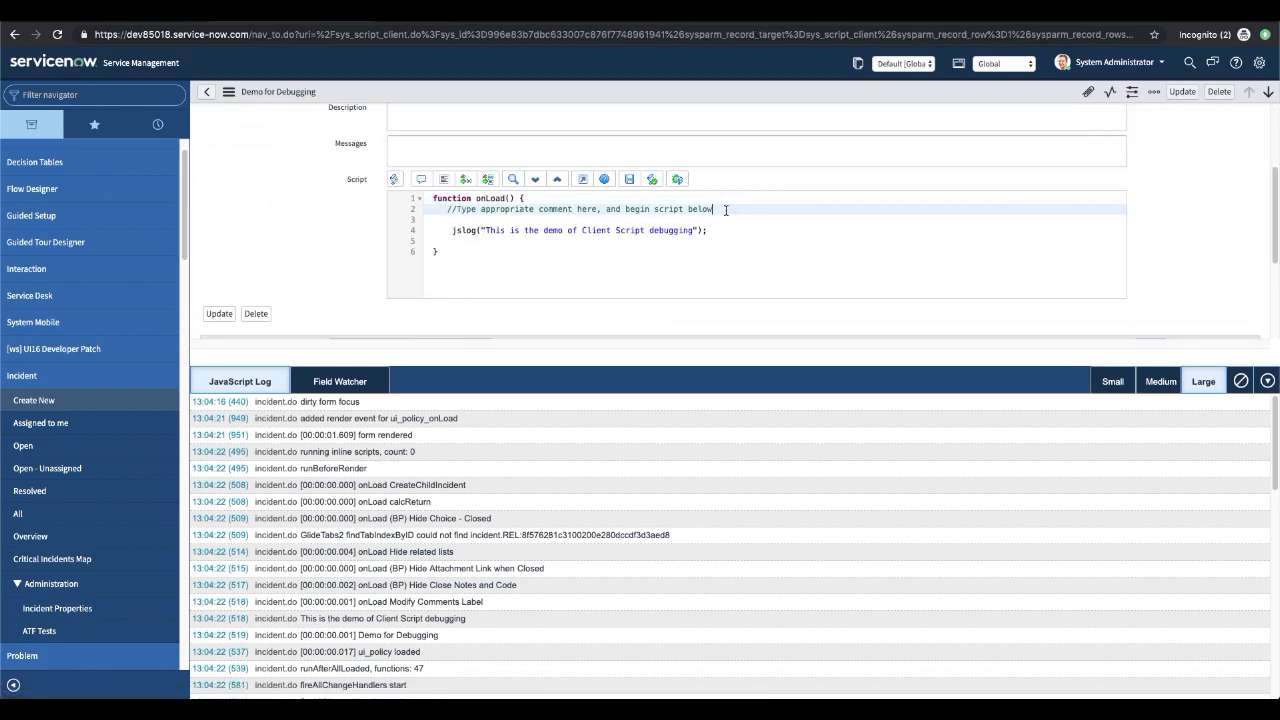
key("Return")
key("Return")
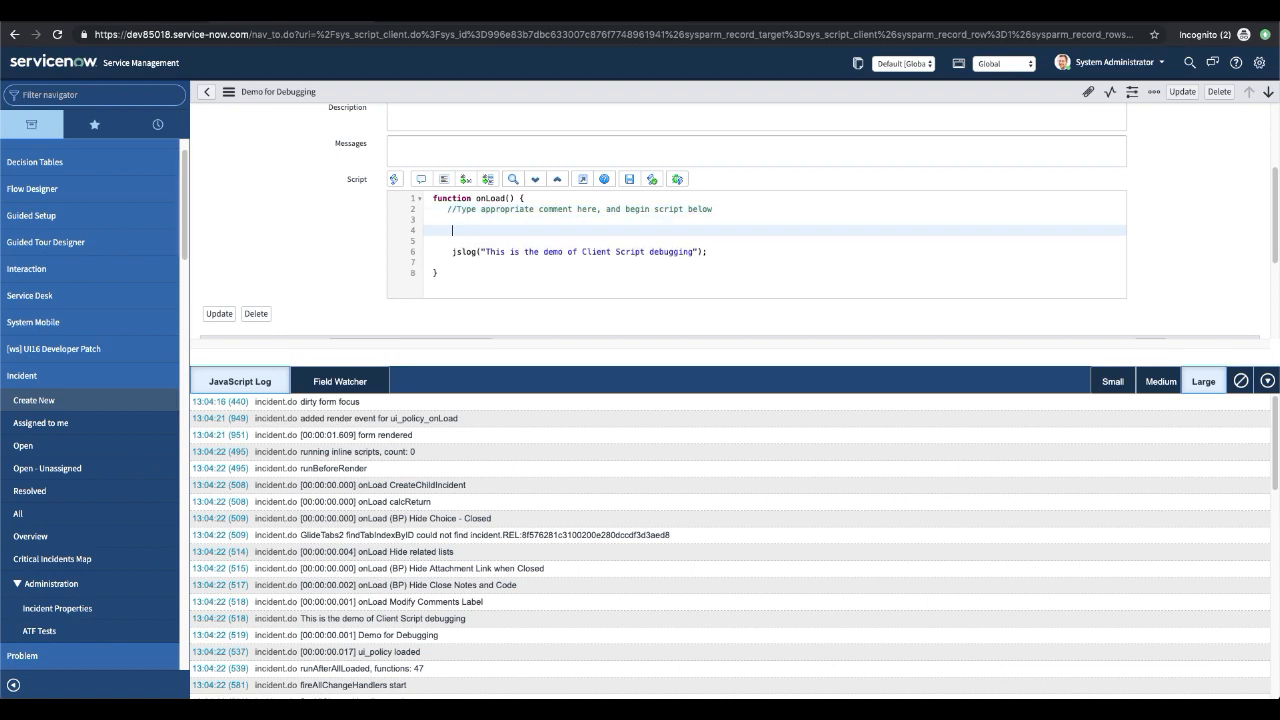
type("g_form.")
key("Down")
key("Down")
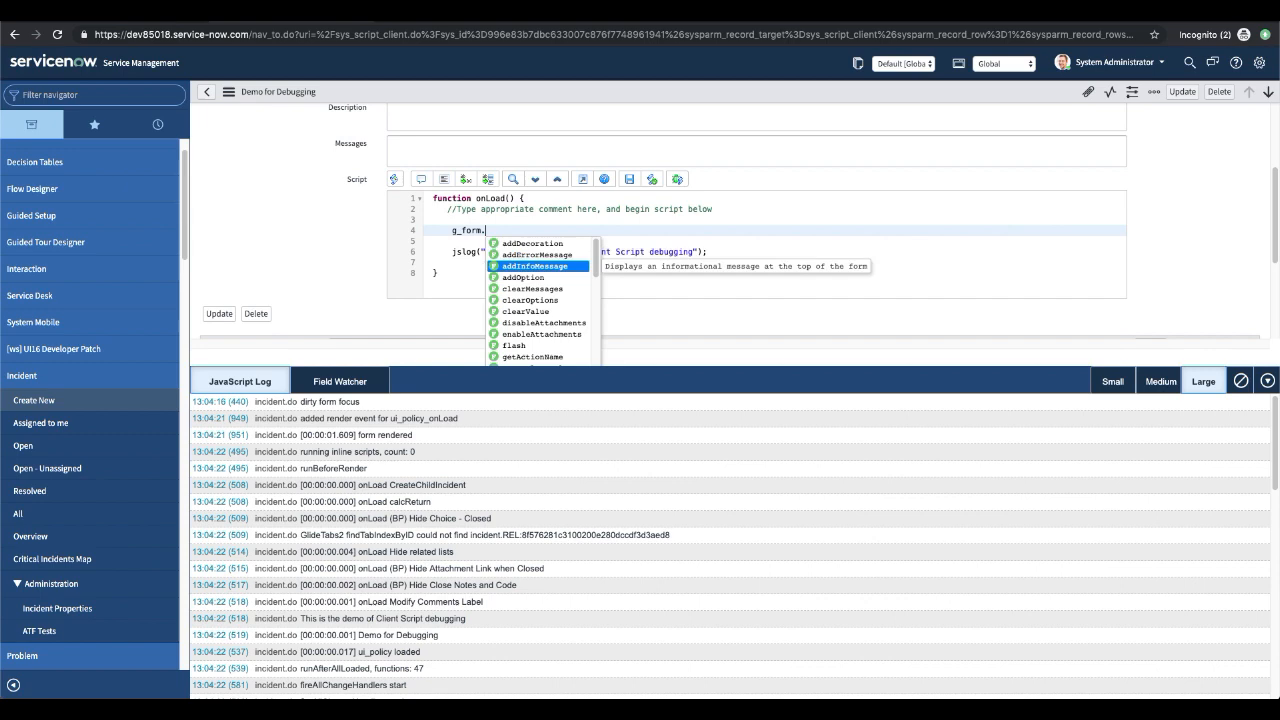
key("Return")
type("(\"")
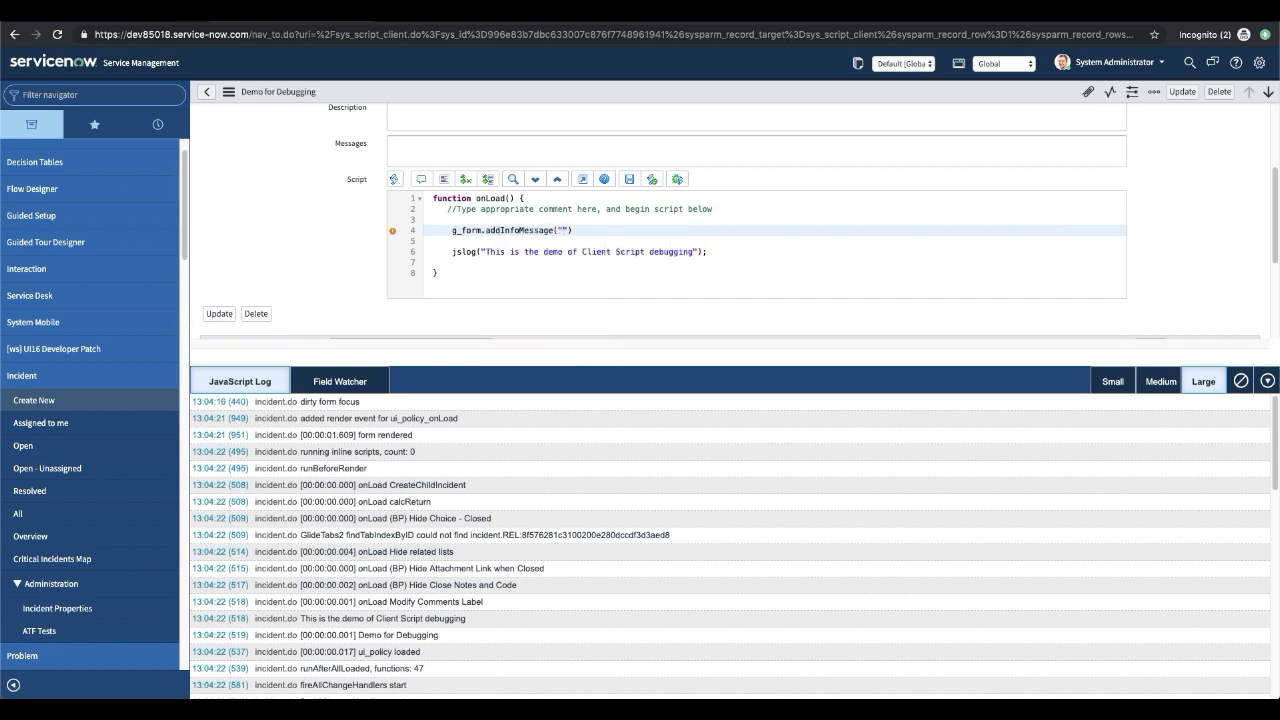
type("This is first phase")
type("\"")
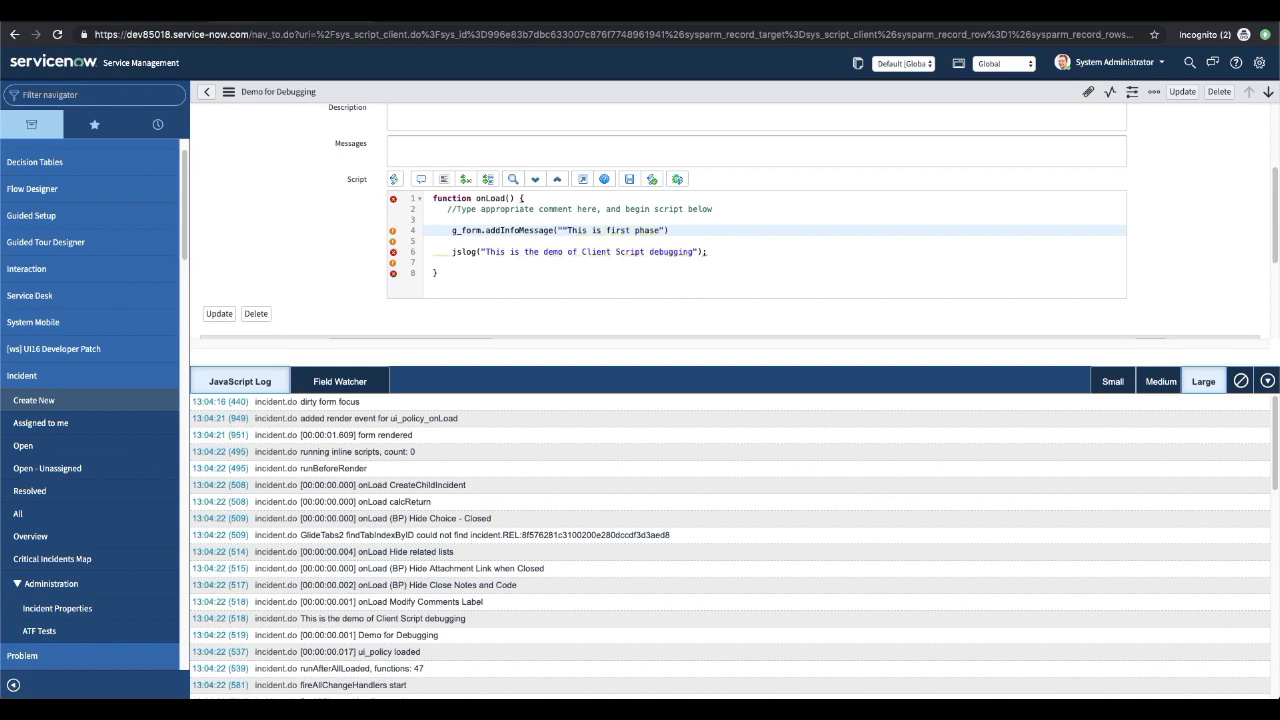
Correct the quotes in the addInfoMessage call and prefix its text with "LOG Message - ".
key("BackSpace")
key("BackSpace")
type("\"LOG Message")
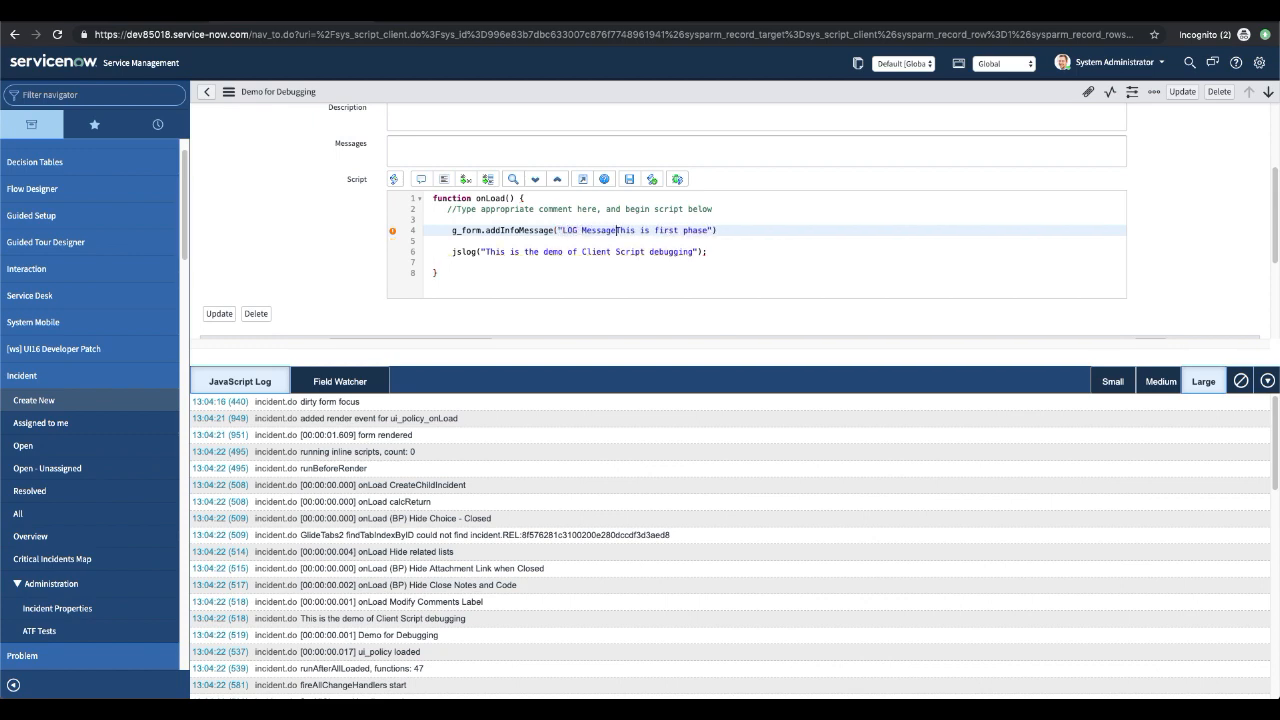
type(" -")
left_click(629, 251)
left_click(767, 230)
key("Return")
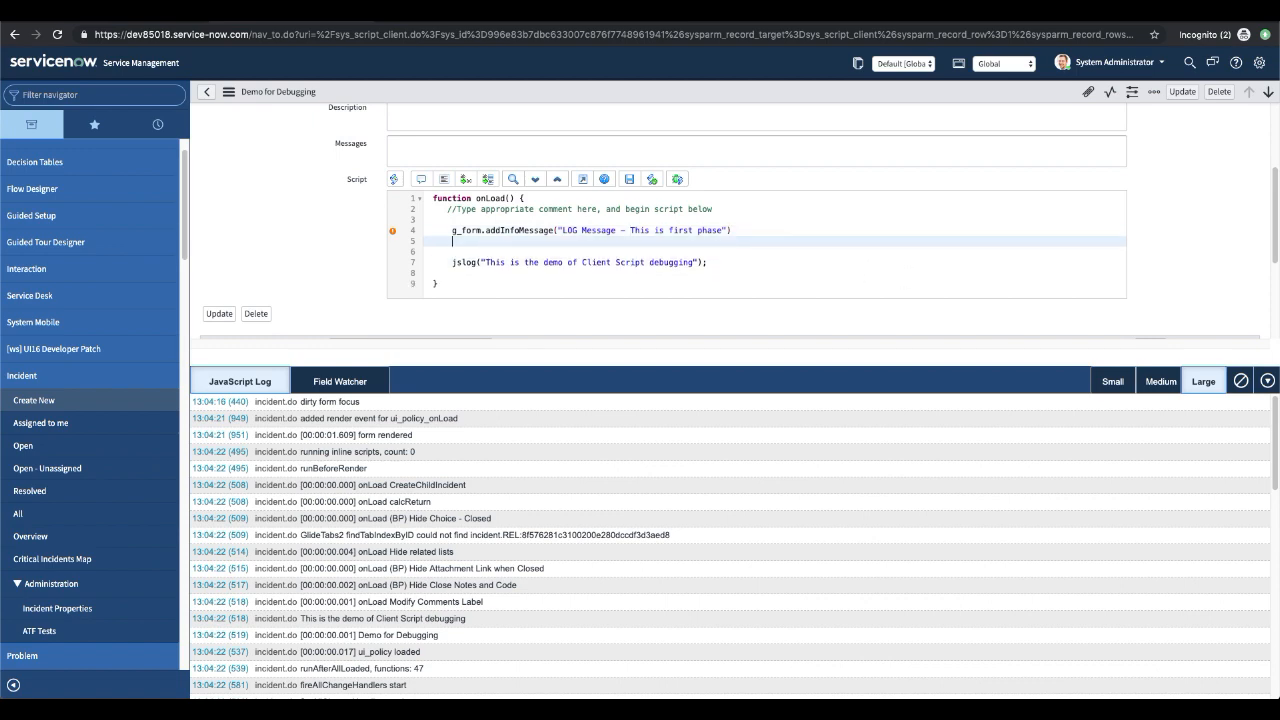
key("Delete")
Add a g_form error message call with the text "LOG Message - This is the second phase" below the jslog line.
key("Down")
key("Down")
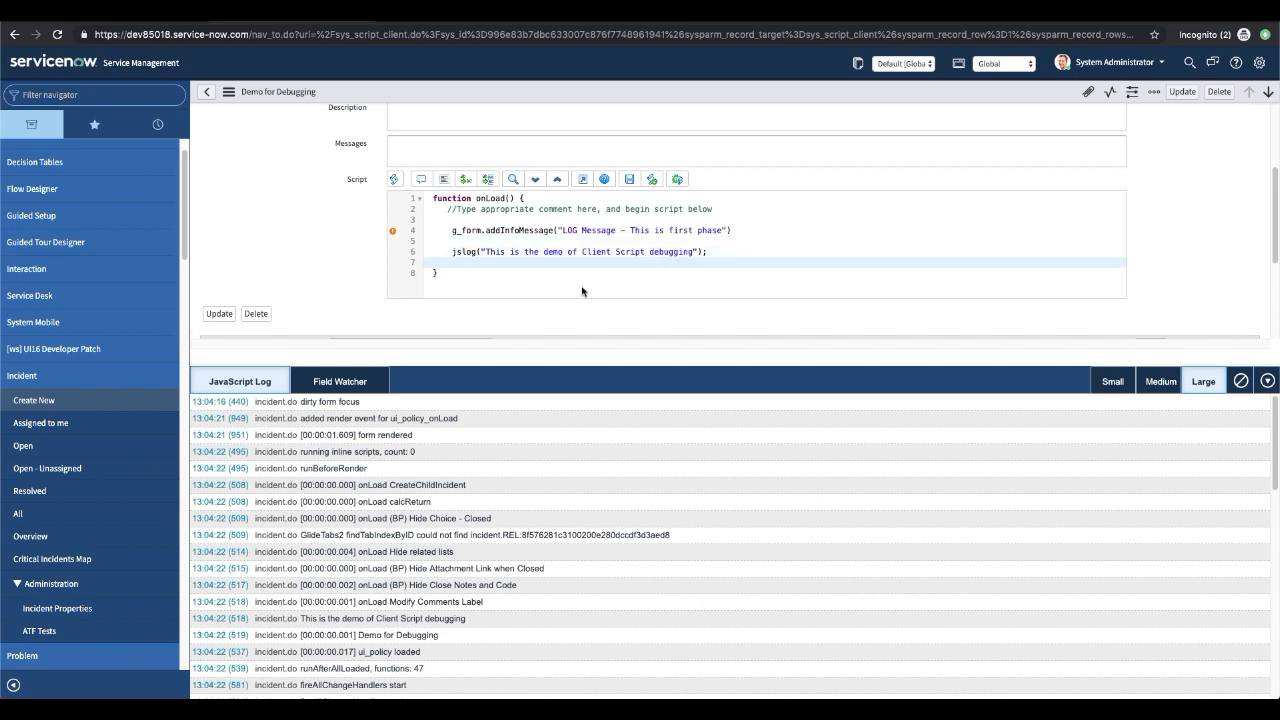
key("Return")
type("g")
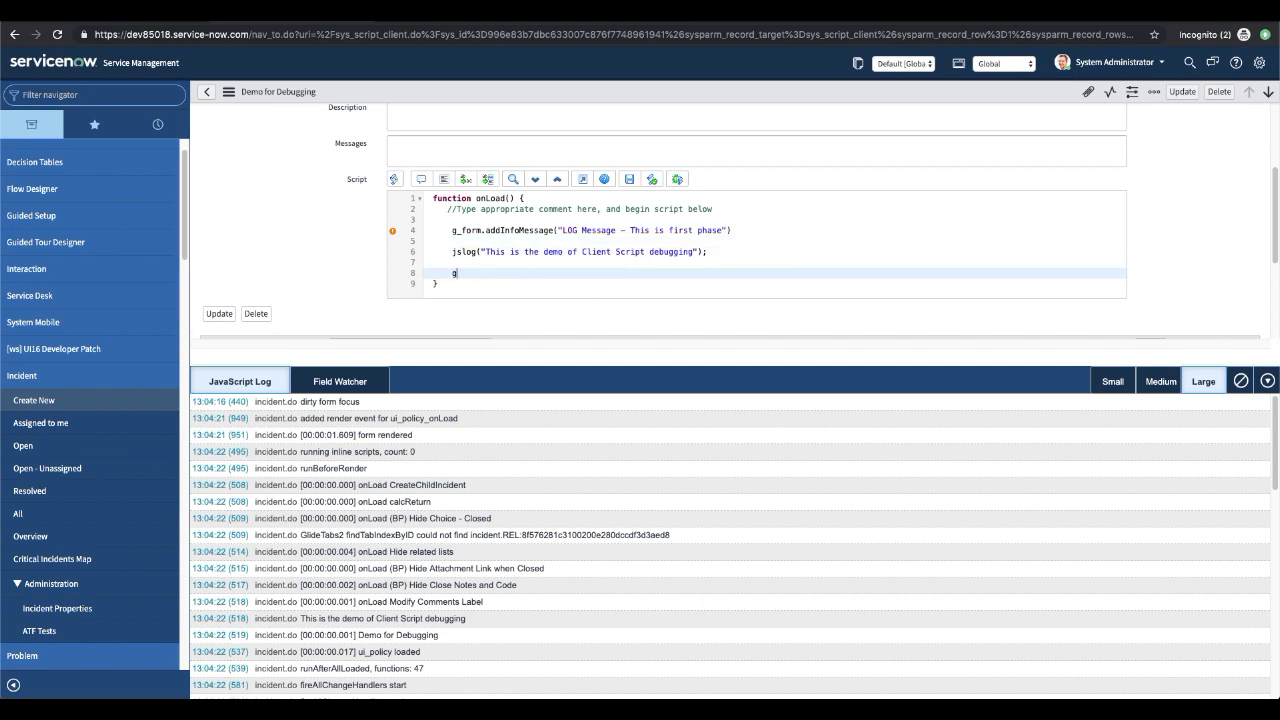
type("_form.")
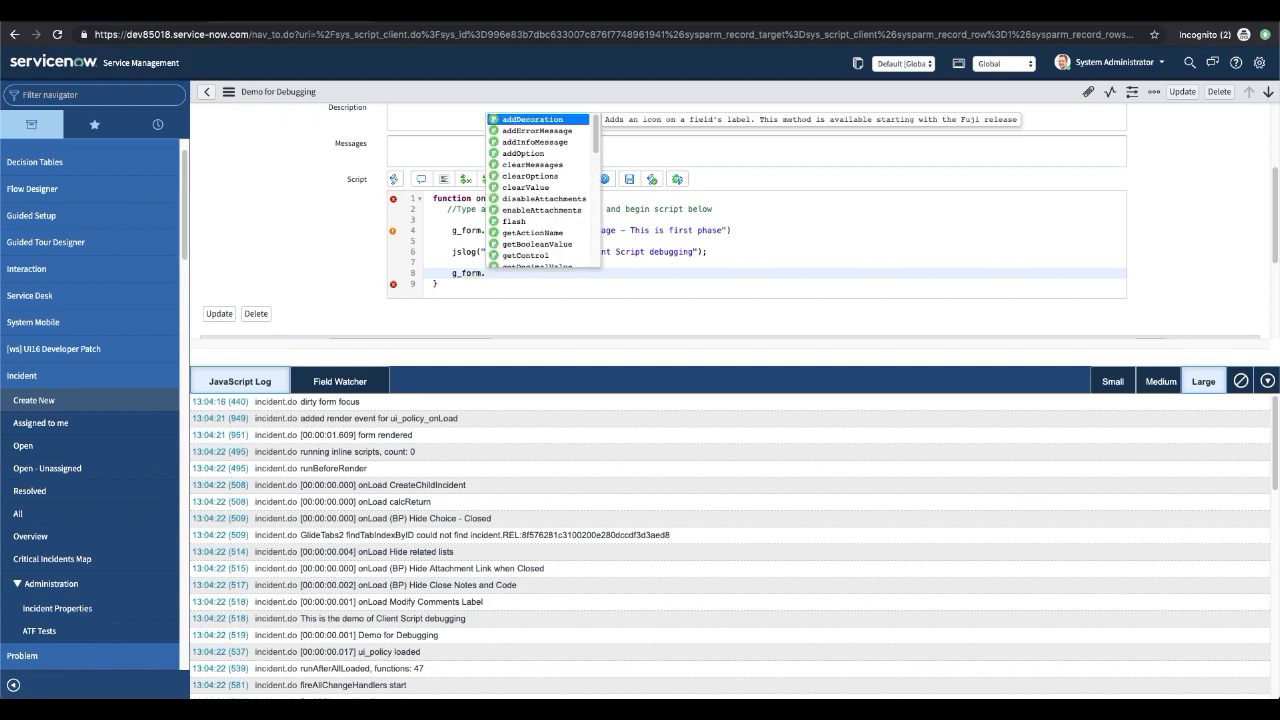
key("Down")
key("Return")
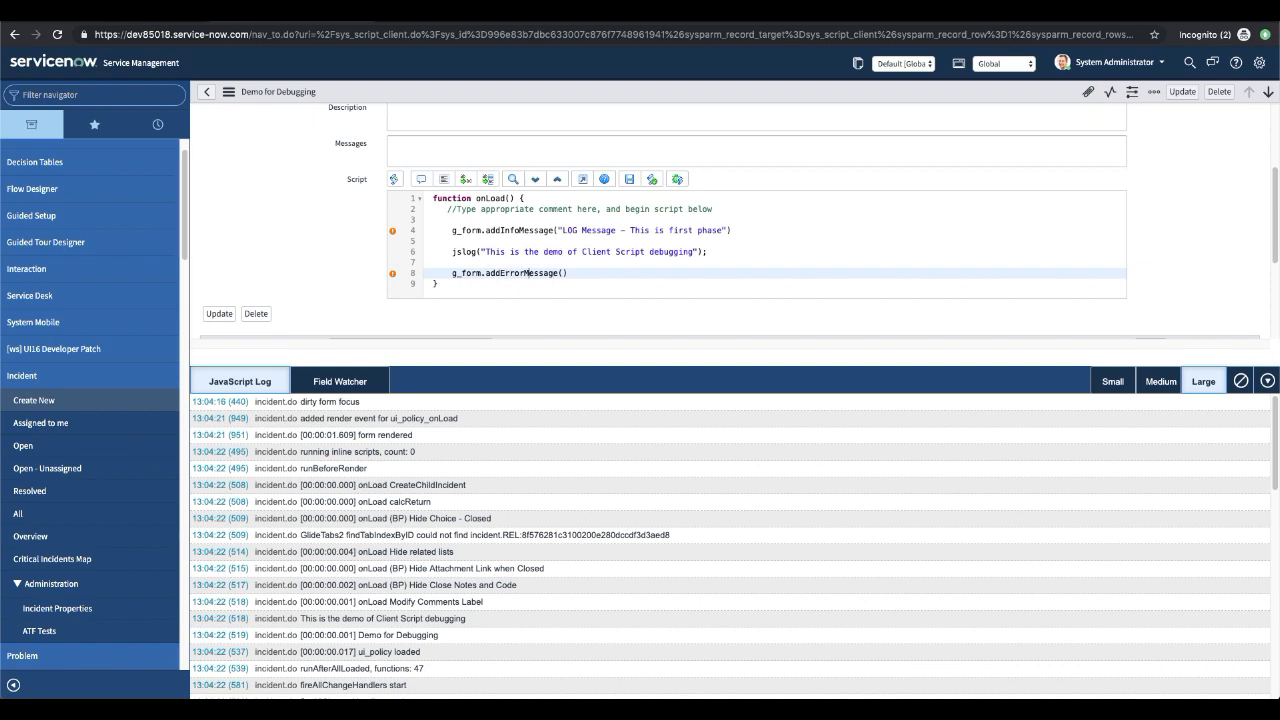
key("BackSpace")
type("\"LOG Message -  This is the second phase")
key("Right")
key("Right")
Delete the jslog line from the onLoad function.
left_click_drag(718, 254, 448, 253)
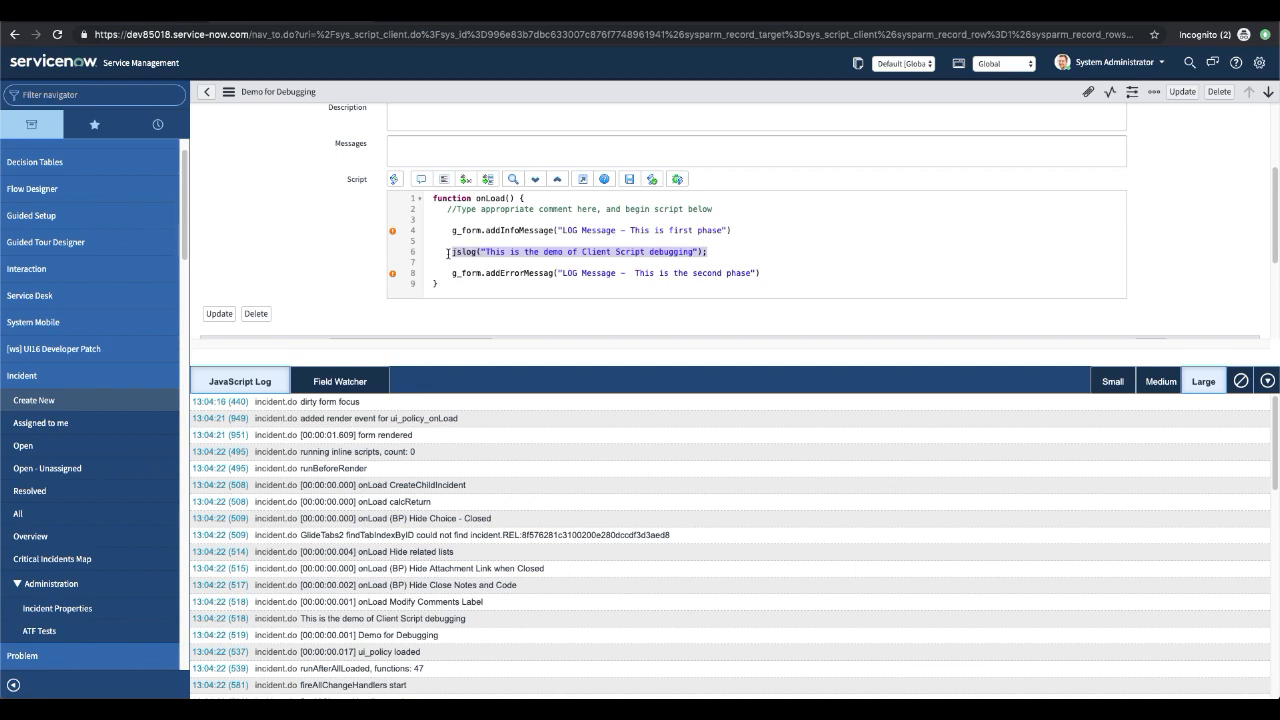
key("Delete")
key("Delete")
End both g_form message calls with semicolons and save the client script.
left_click(765, 231)
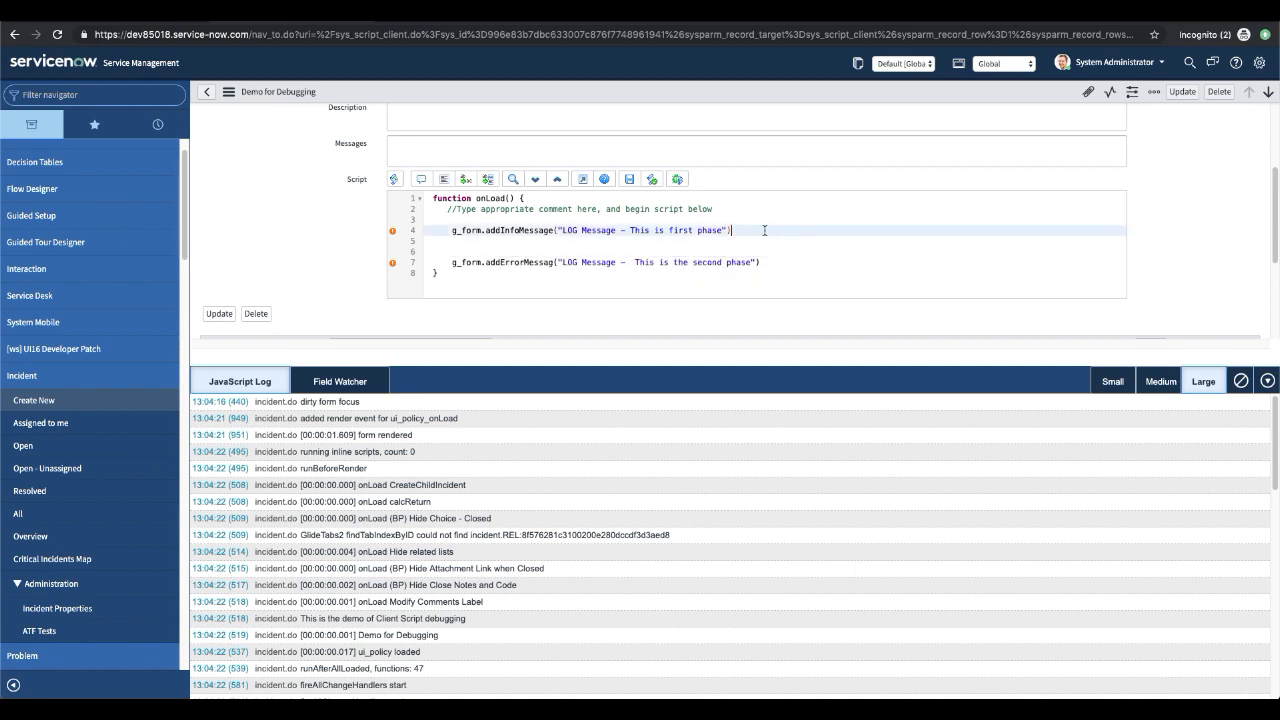
key("Delete")
type(";")
left_click(772, 251)
type(";")
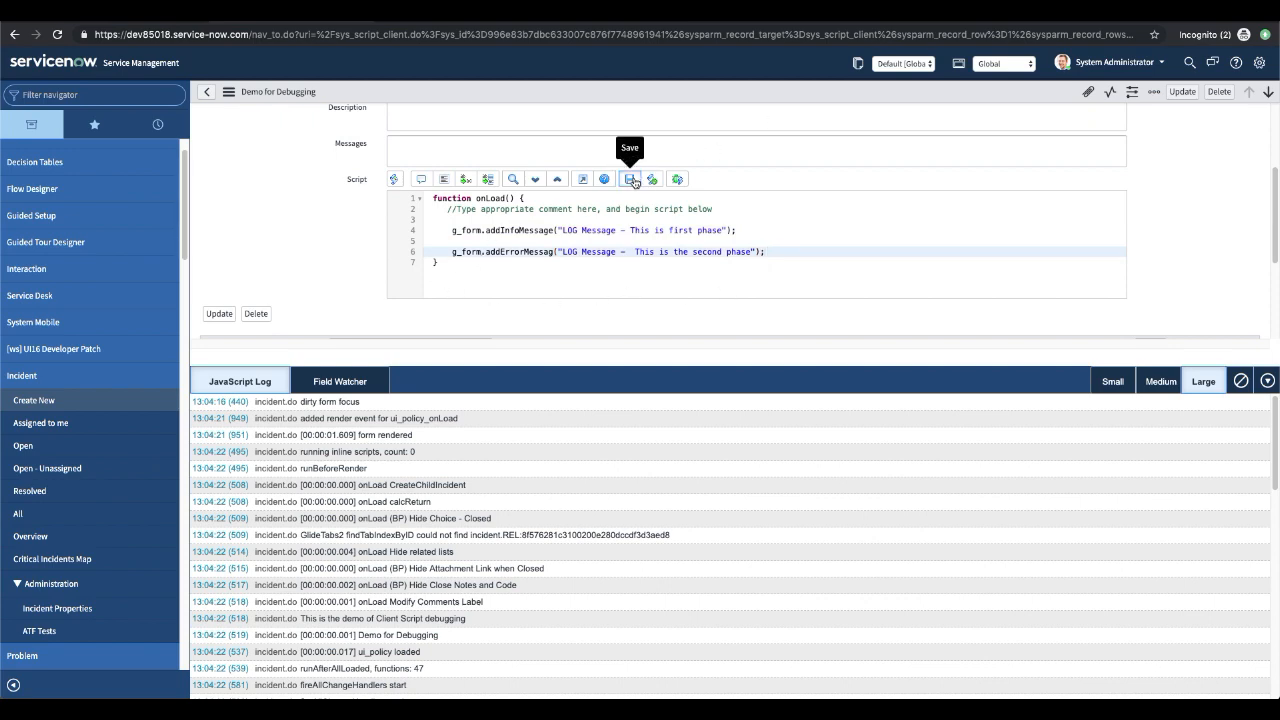
left_click(631, 180)
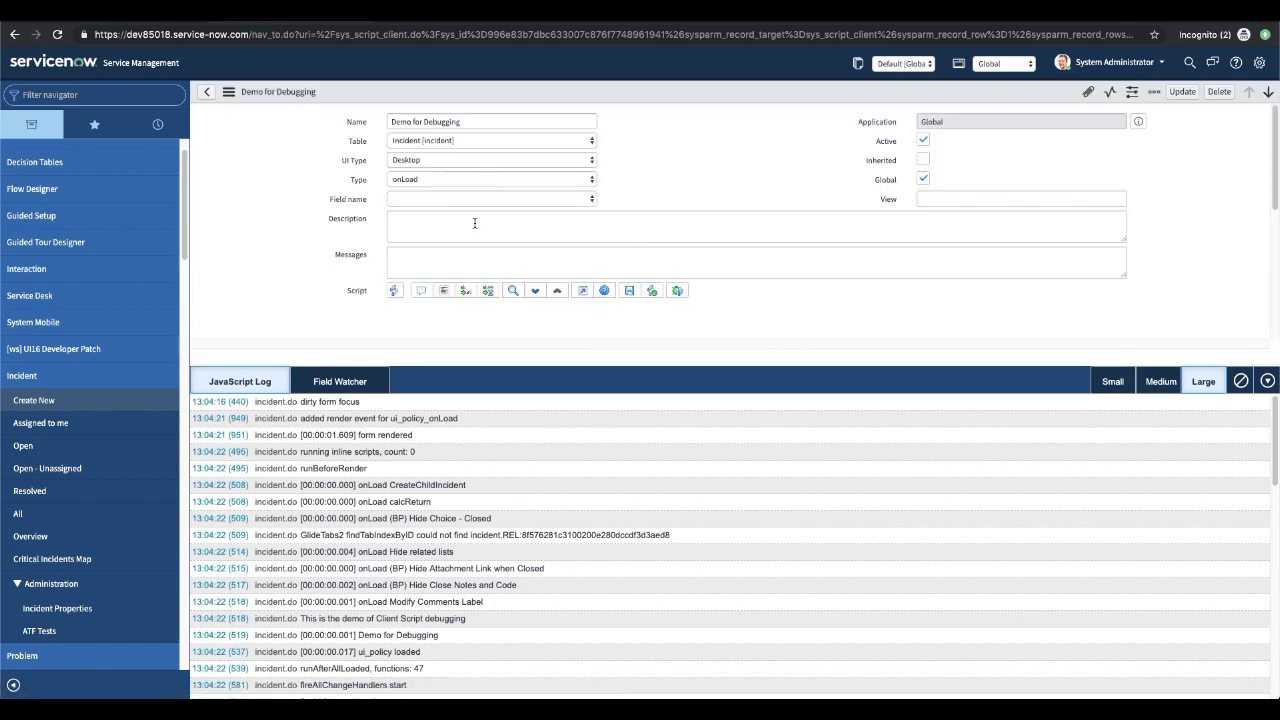
scroll(340, 230, "down", 3)
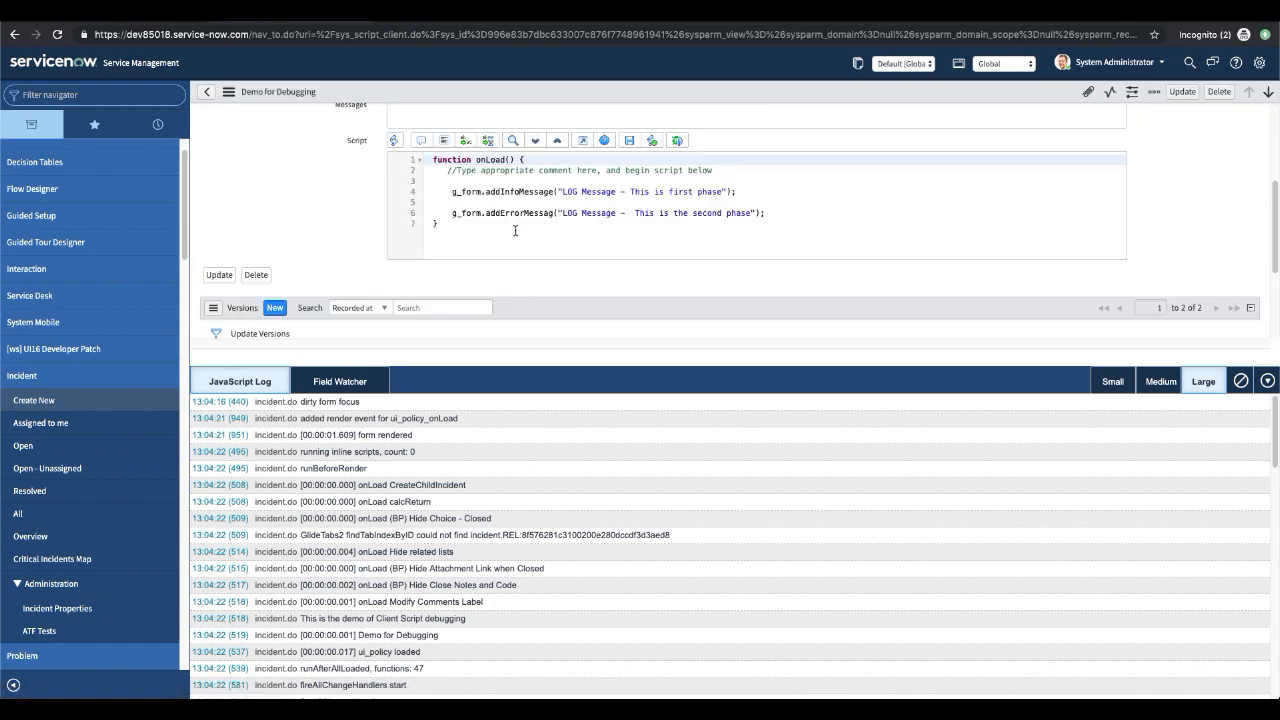
left_click(553, 217)
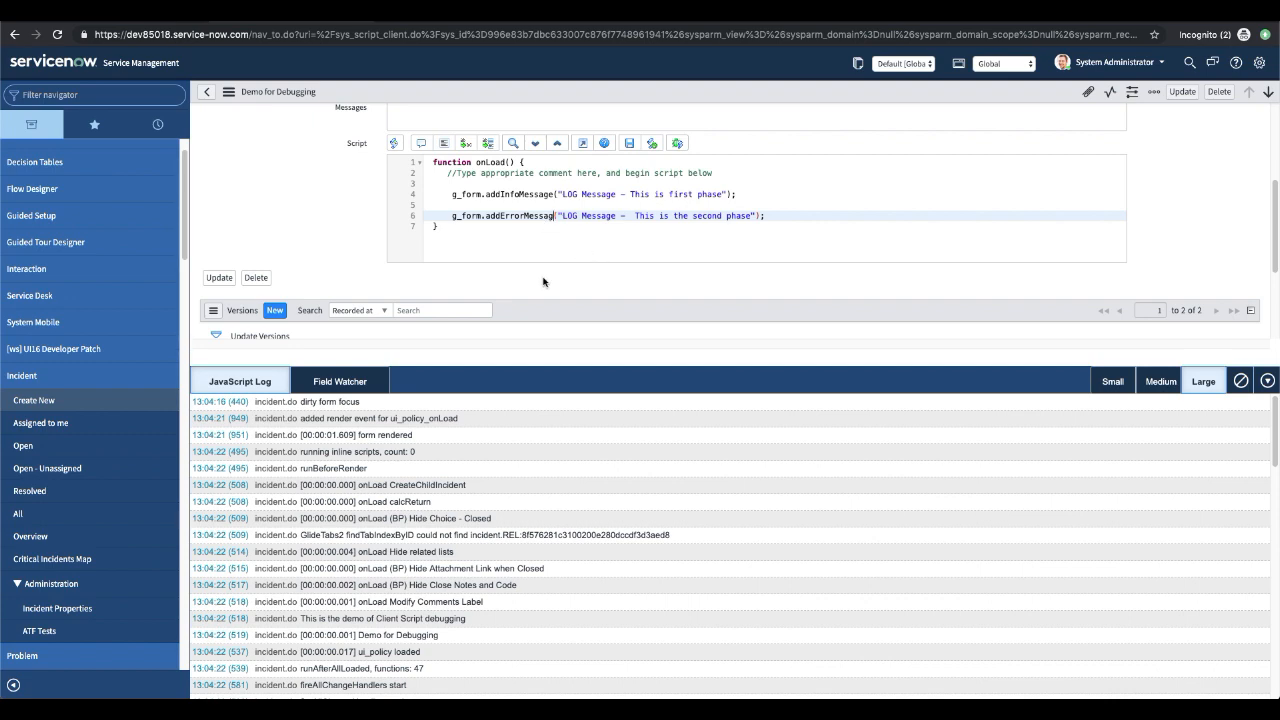
Close the JavaScript debug window and open incident INC0010015 from the list of open incidents.
left_click(24, 447)
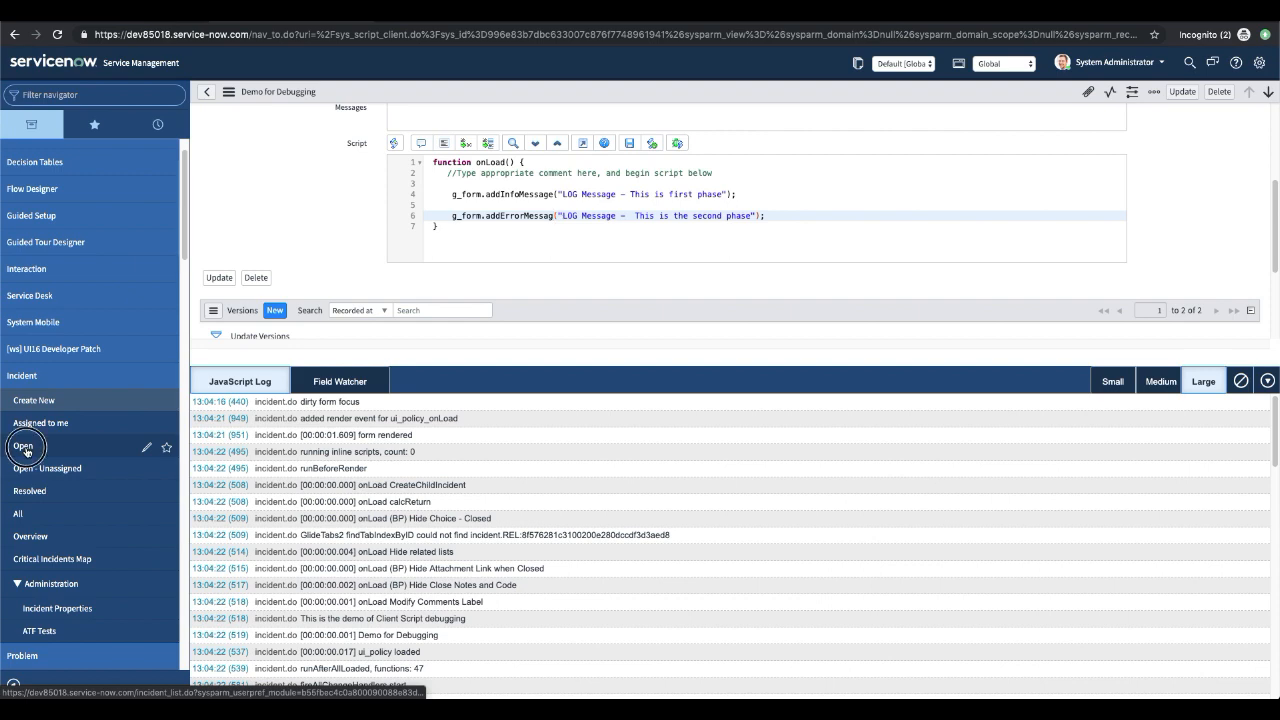
left_click(1267, 381)
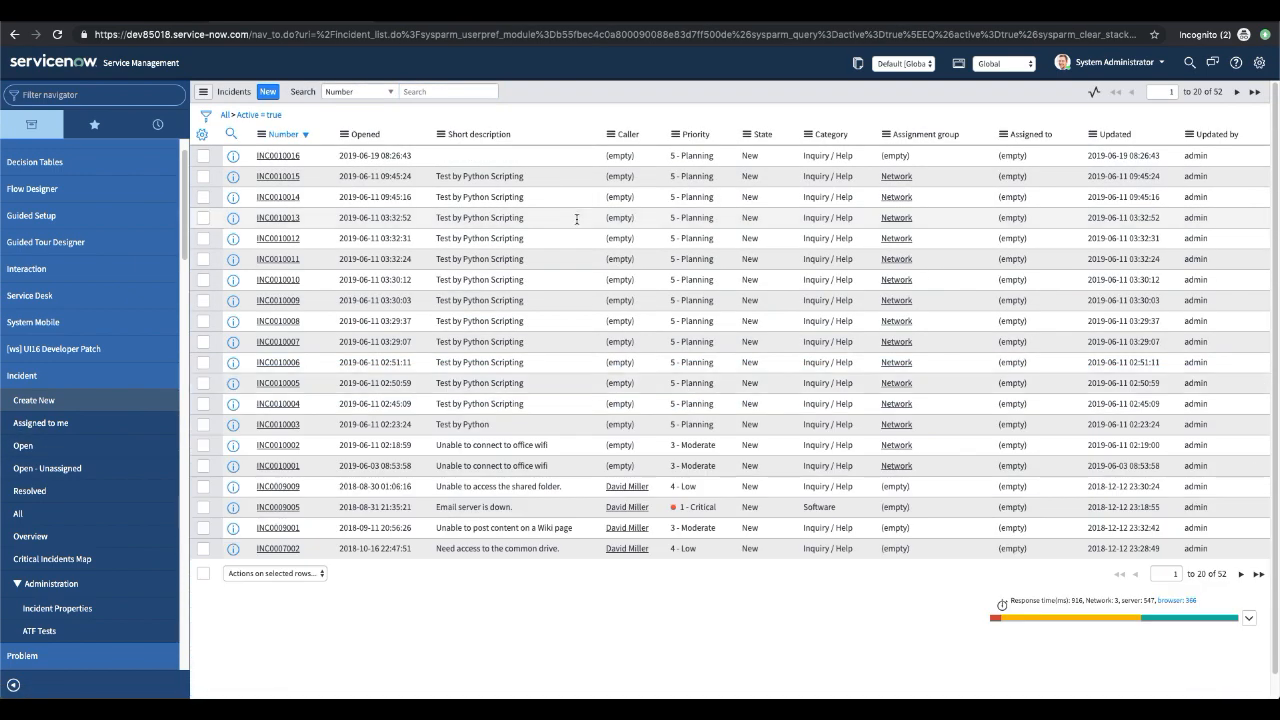
left_click(275, 180)
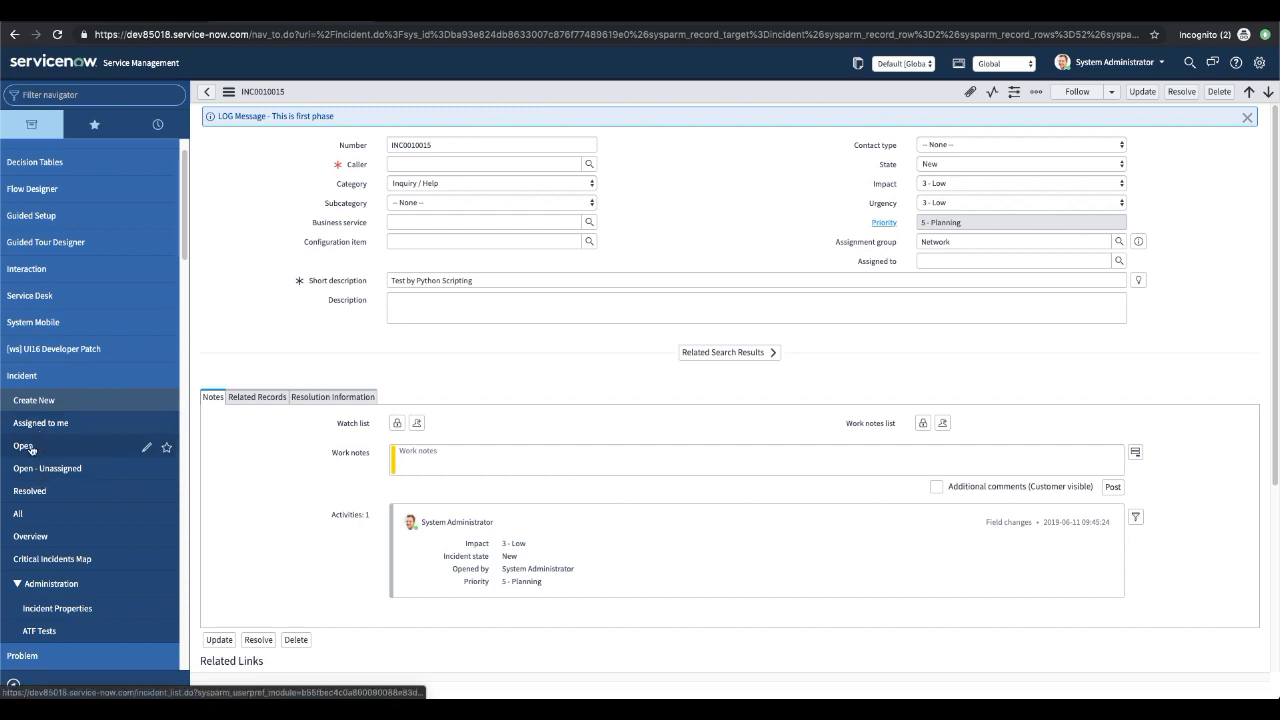
Open the "Demo for Debugging" client script from the incident form's client script configuration.
right_click(506, 92)
mouse_move(585, 316)
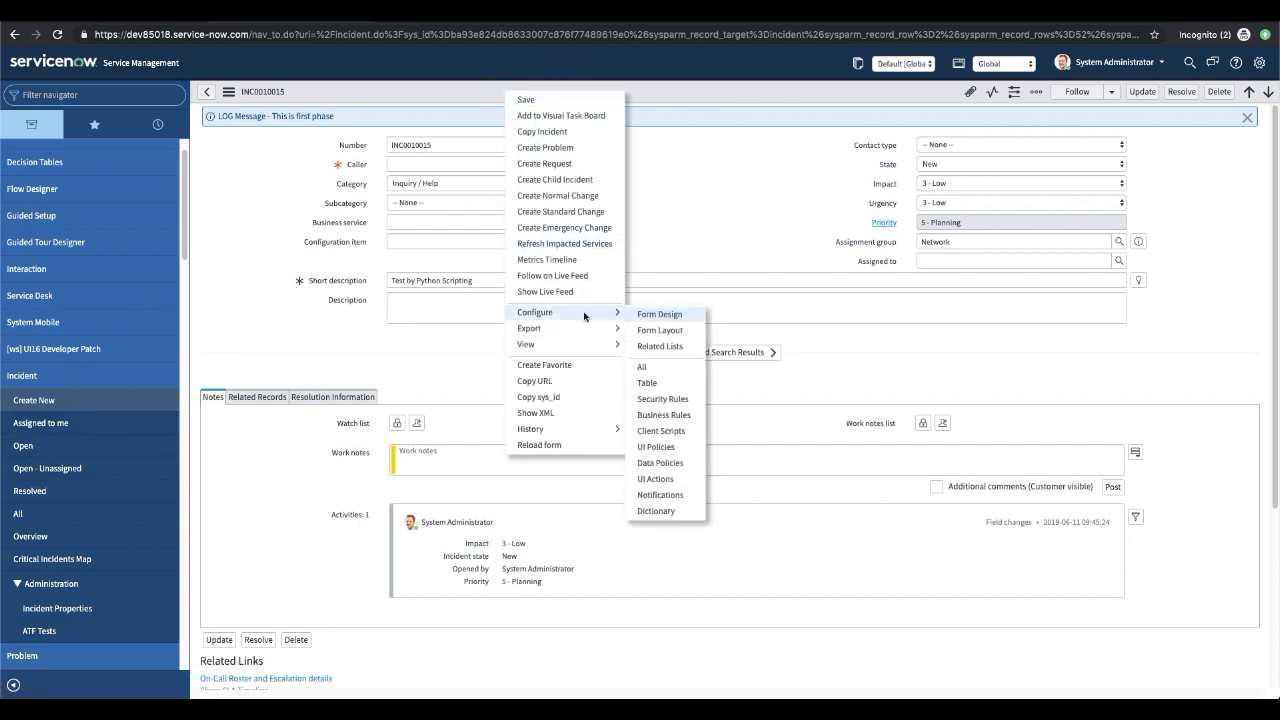
left_click(662, 434)
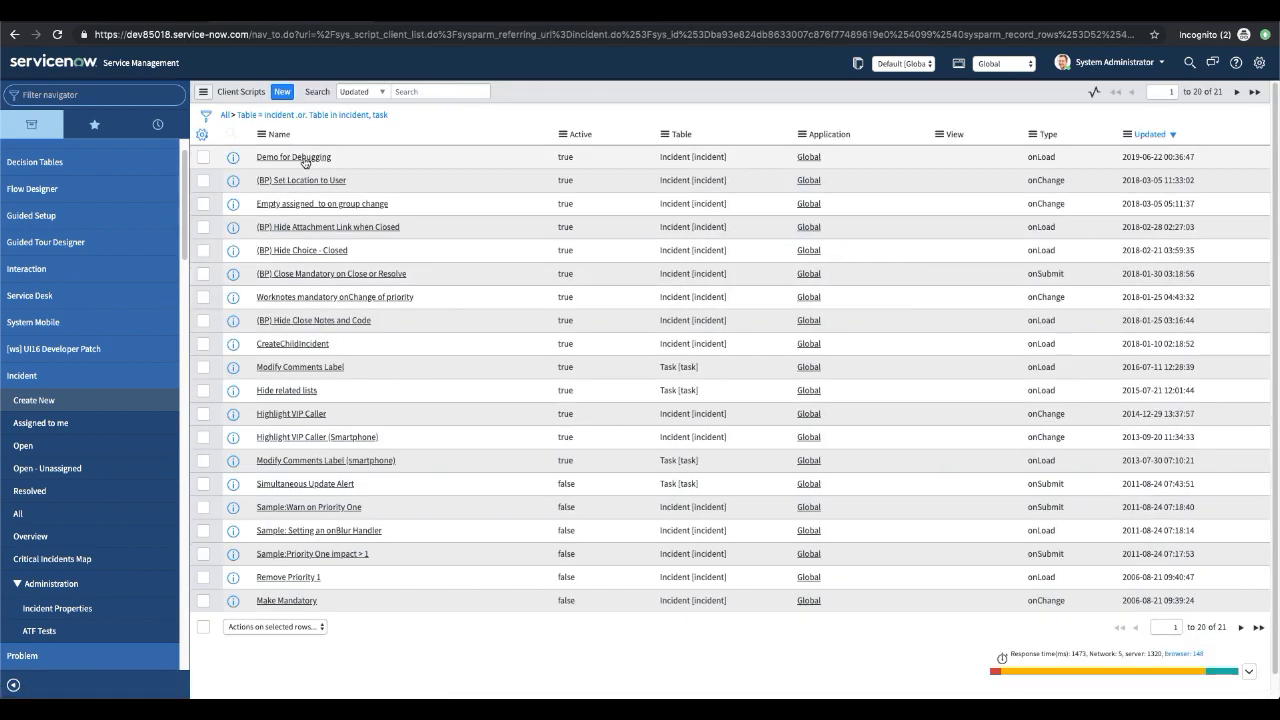
left_click(305, 160)
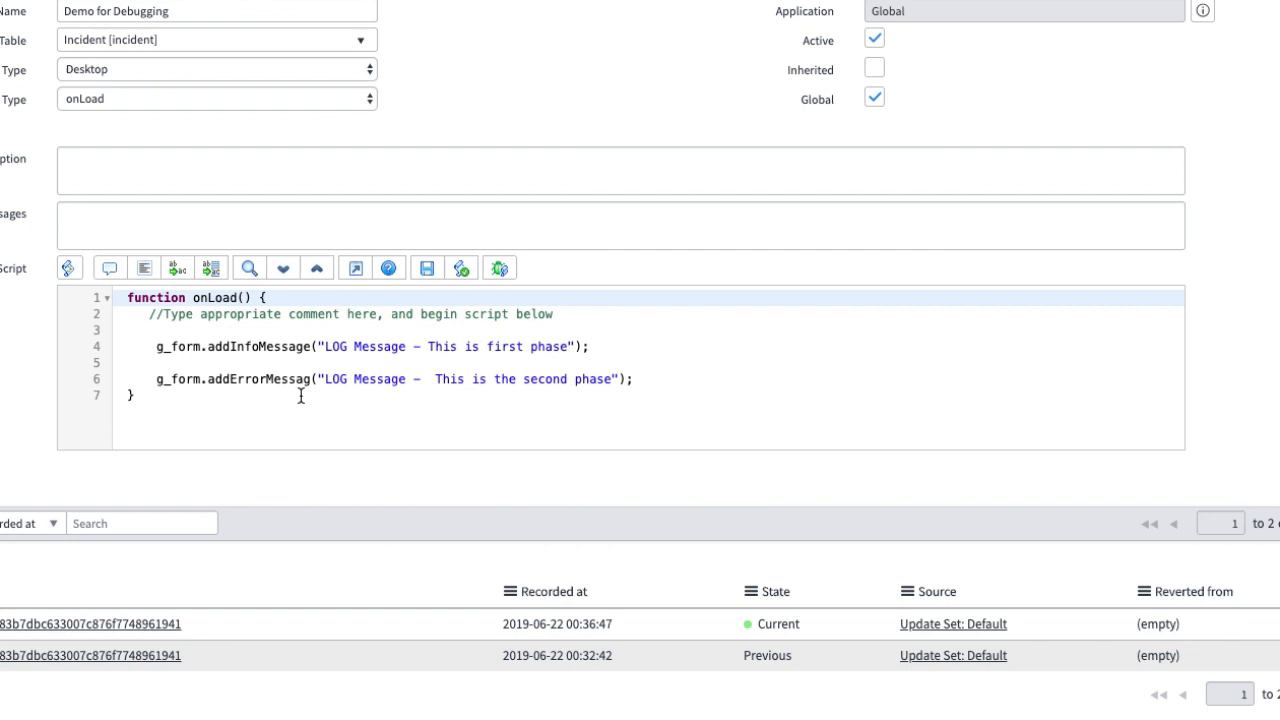
Add the line jslog("LOG MESSAGe For First PHASE"); between the g_form info message and error message calls.
left_click(598, 346)
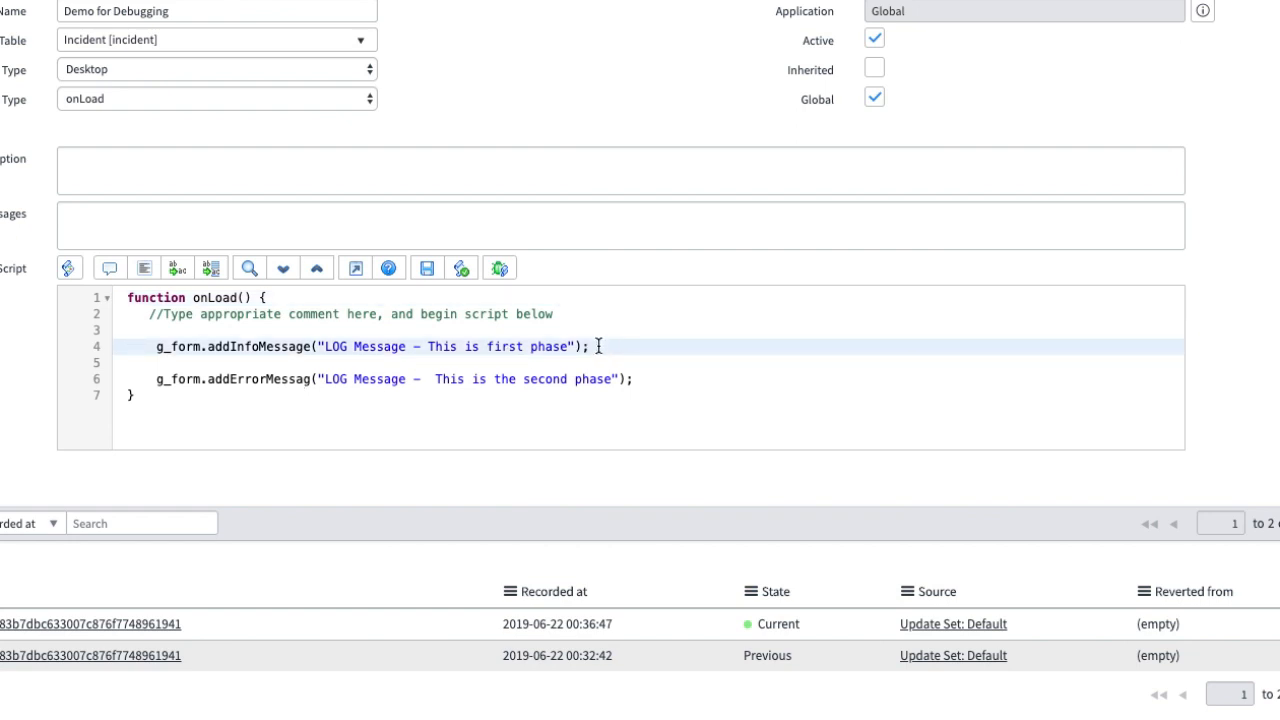
key("Return")
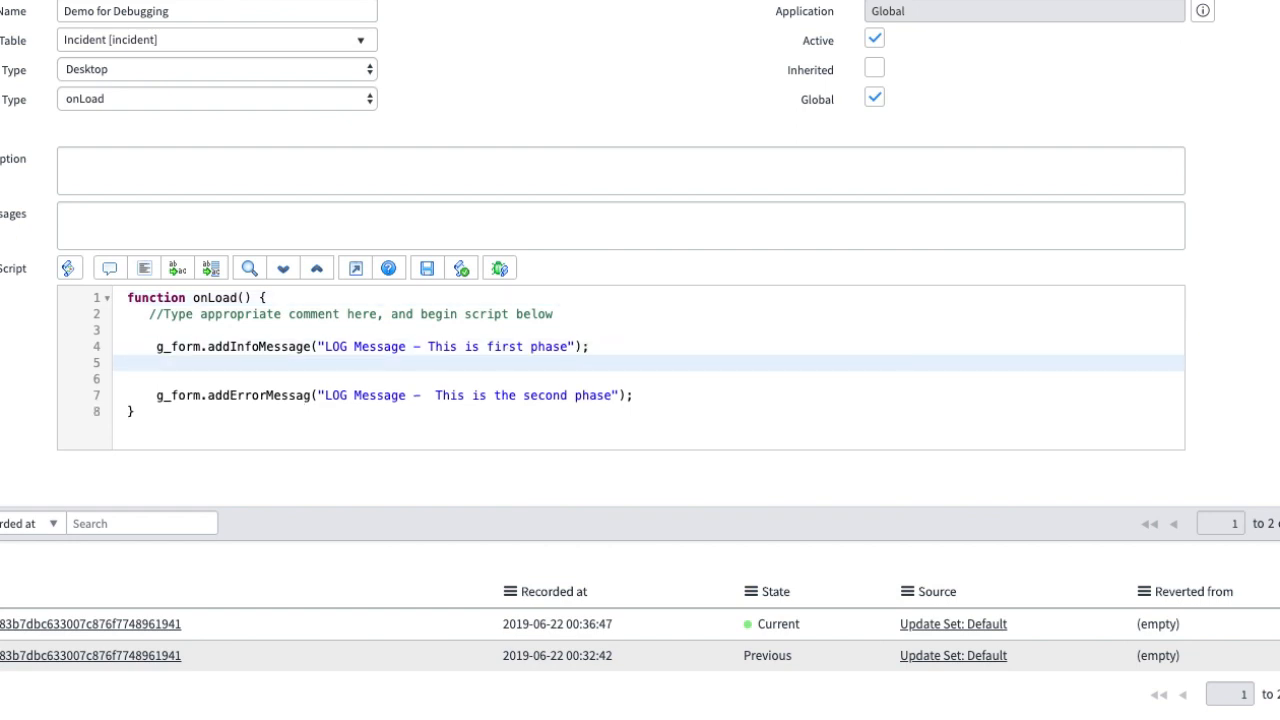
key("Down")
key("Up")
key("Down")
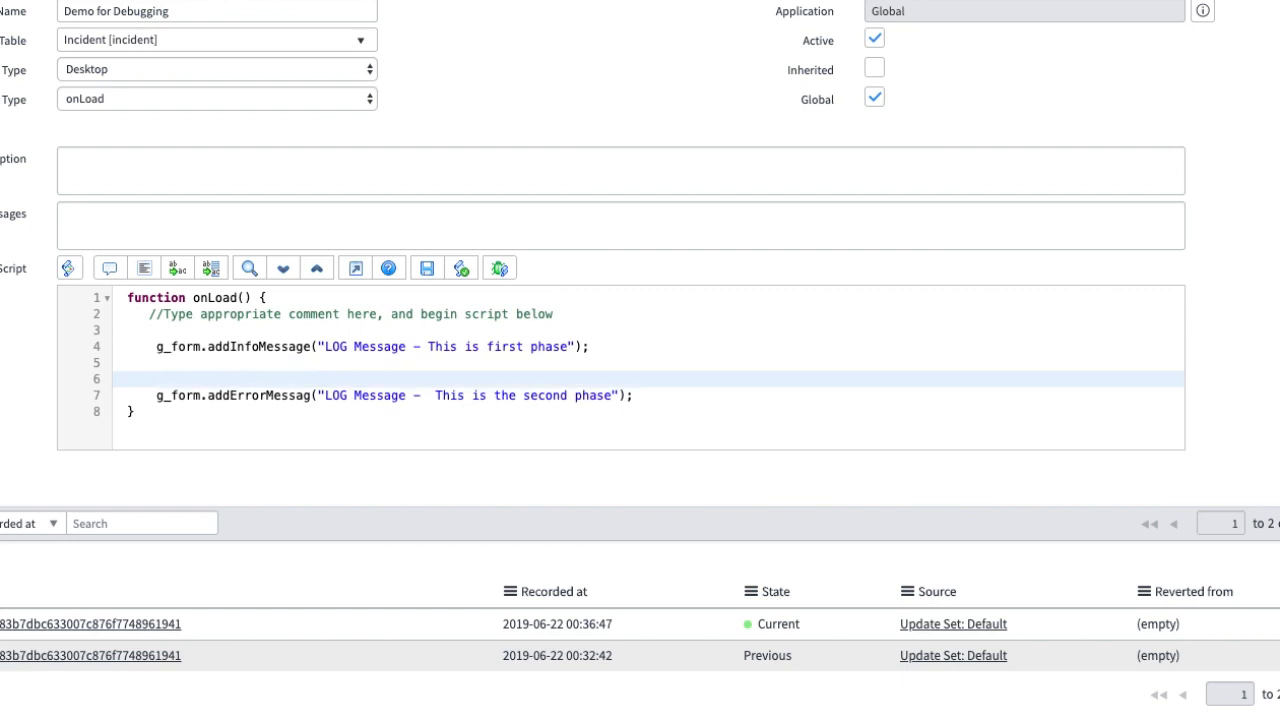
type("jslog(")
type("\"LOG MESSAG")
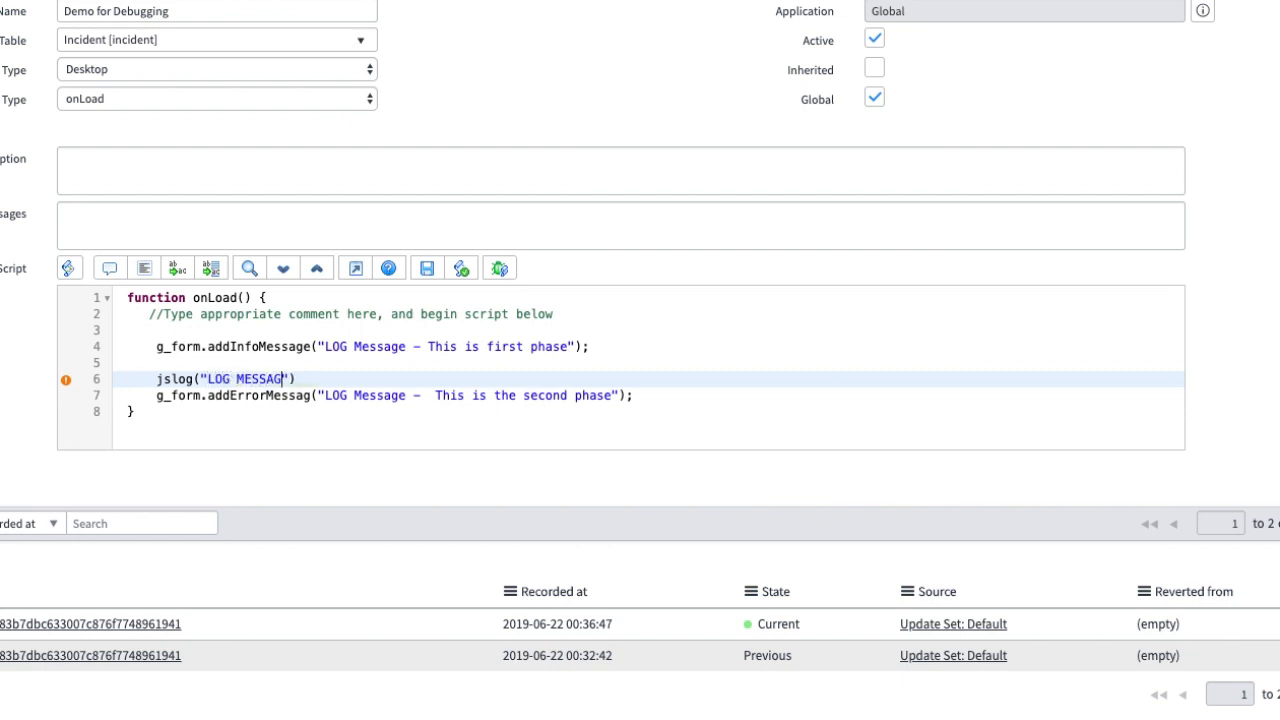
type("E For First PHASE")
key("Right")
key("Right")
type(";")
key("Down")
key("Down")
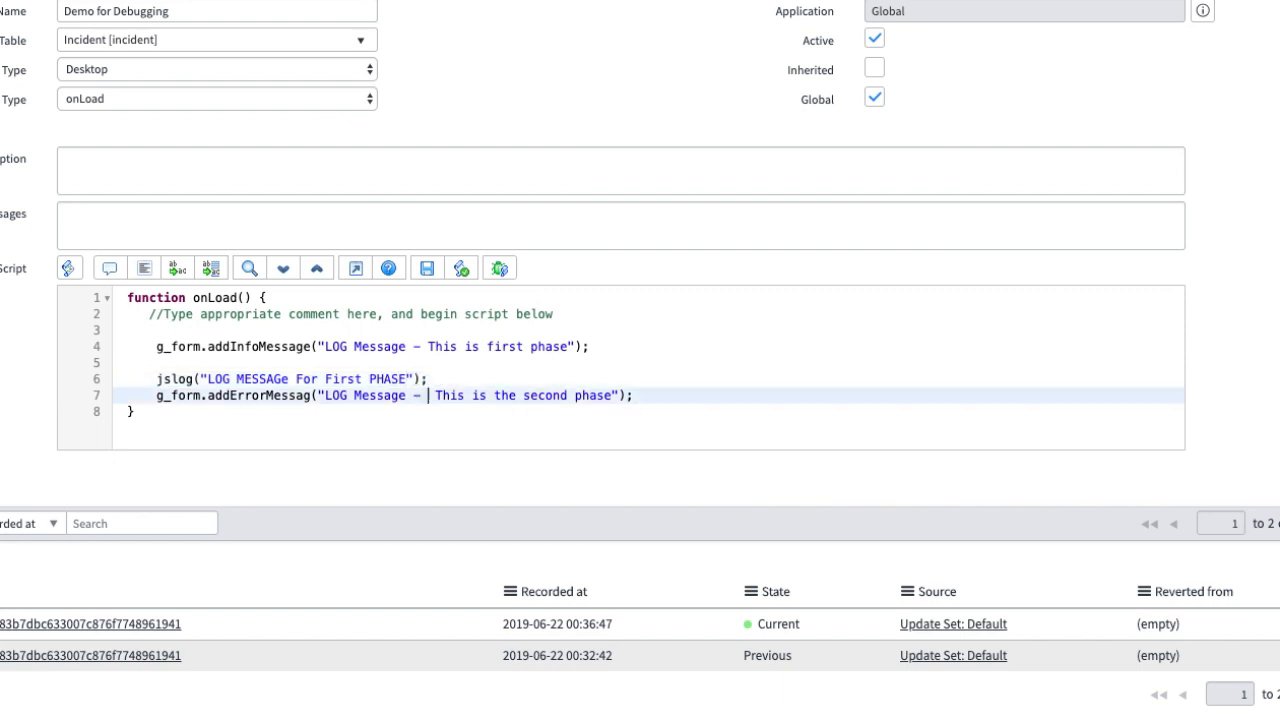
Add the line jslog("LOG MESSAGE For Second PHASE"); below the g_form error message call.
left_click(677, 394)
key("Return")
key("Return")
type("jslog")
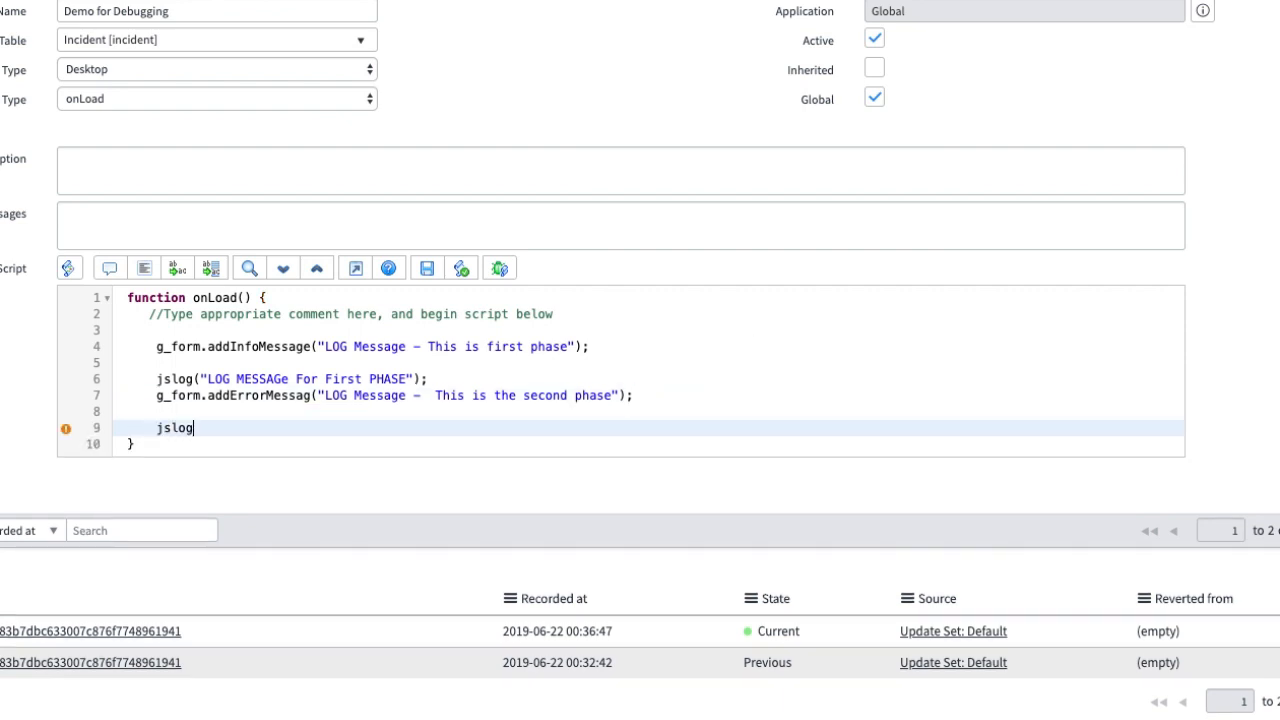
type("(\"LOGS")
key("BackSpace")
type("MESSAGE FOr")
key("BackSpace")
key("BackSpace")
type("or Second PHA")
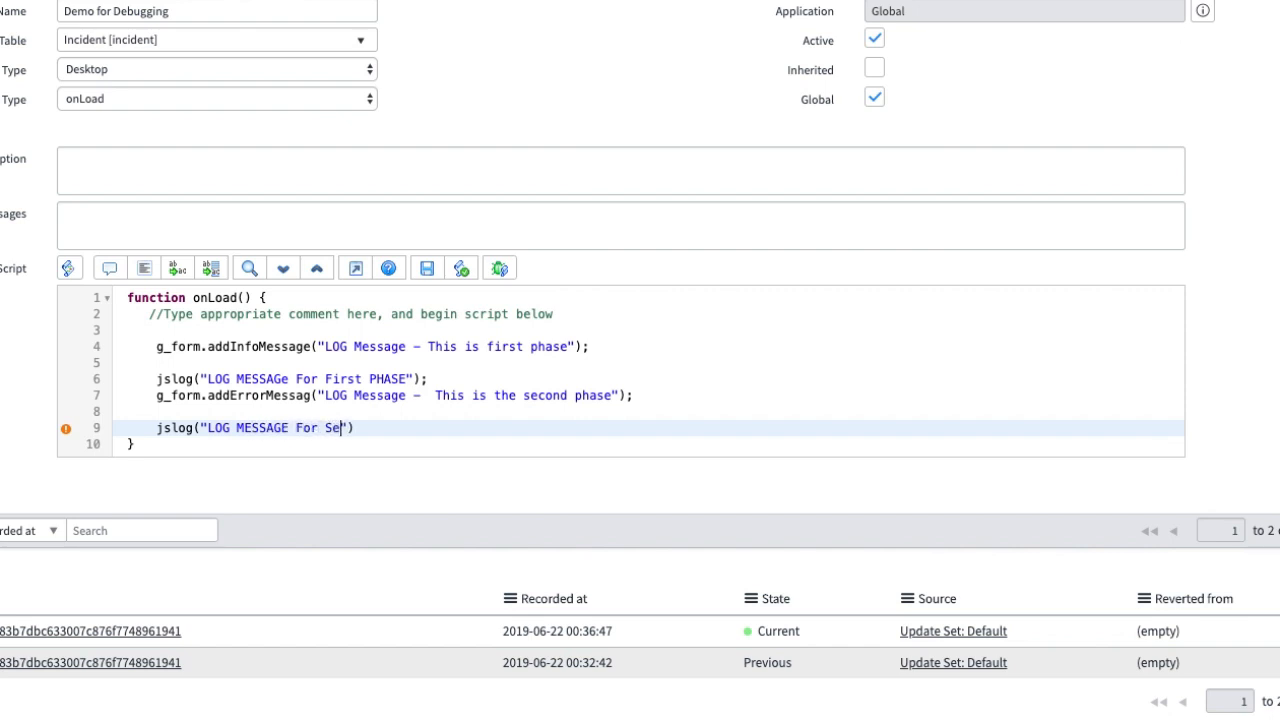
type("SE\");")
Insert a blank line after the first jslog call and save the client script.
left_click(505, 375)
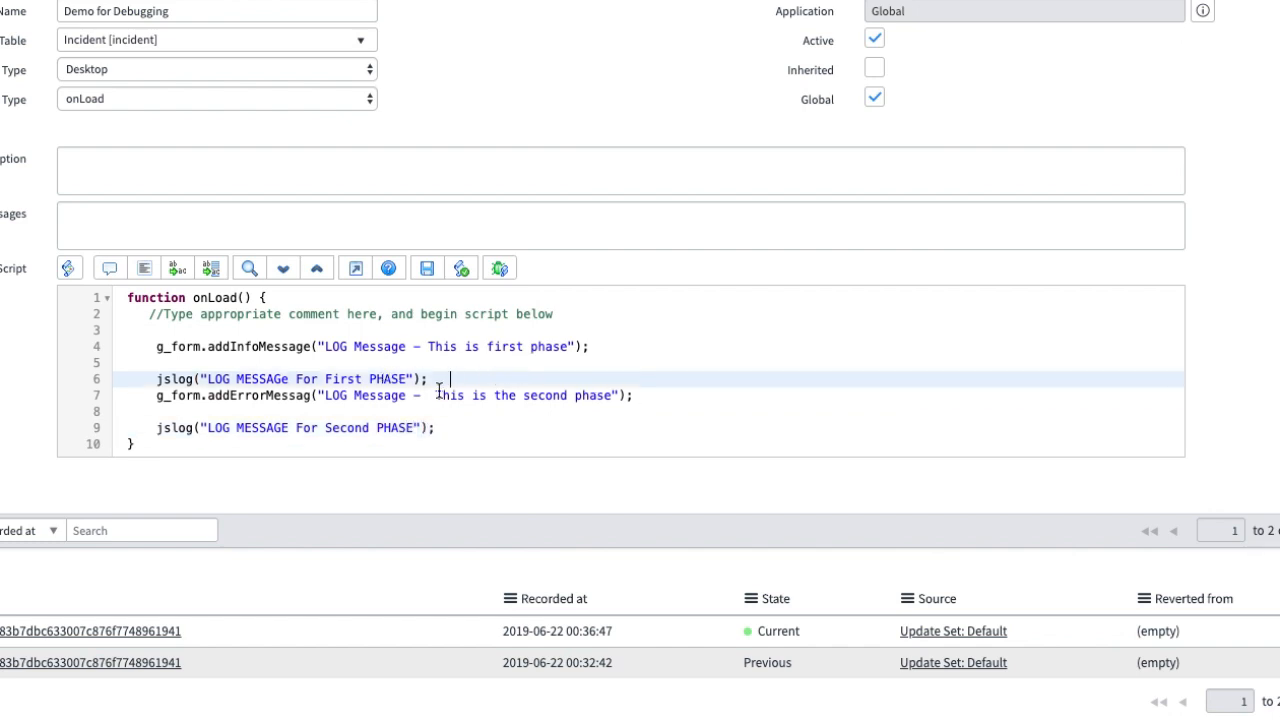
key("Return")
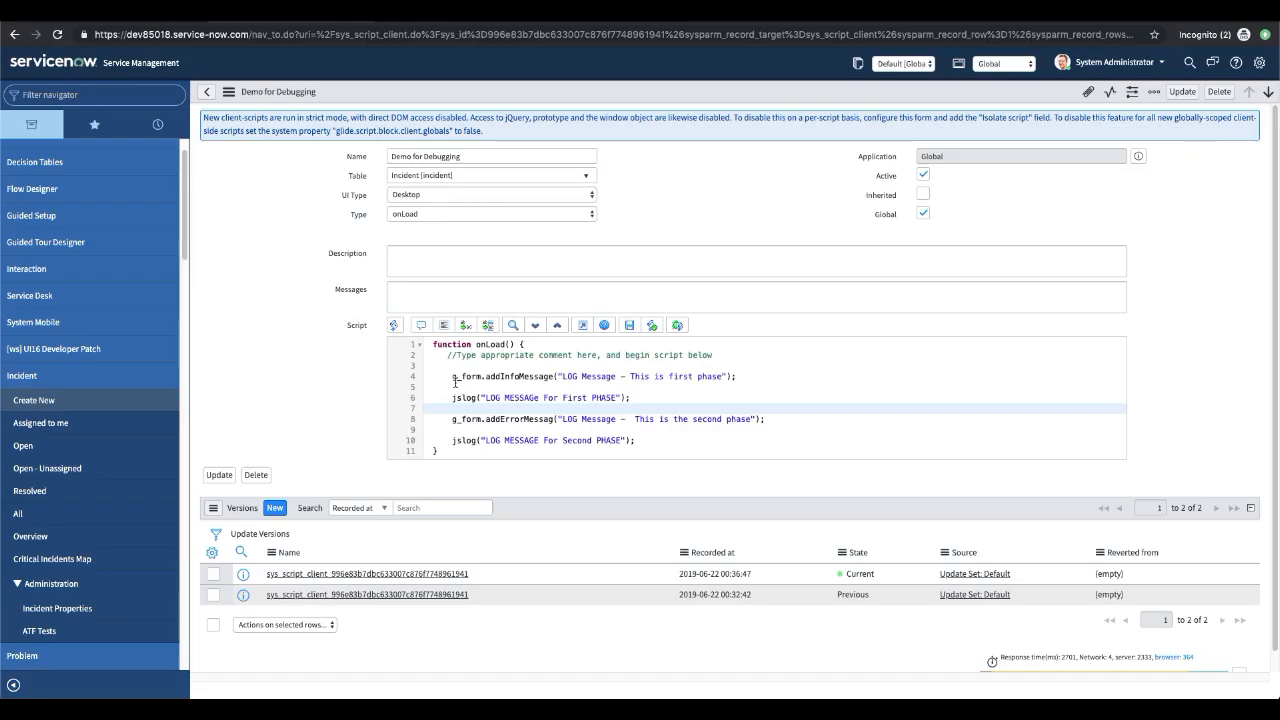
left_click_drag(455, 379, 587, 379)
left_click_drag(486, 398, 587, 399)
left_click_drag(484, 427, 601, 450)
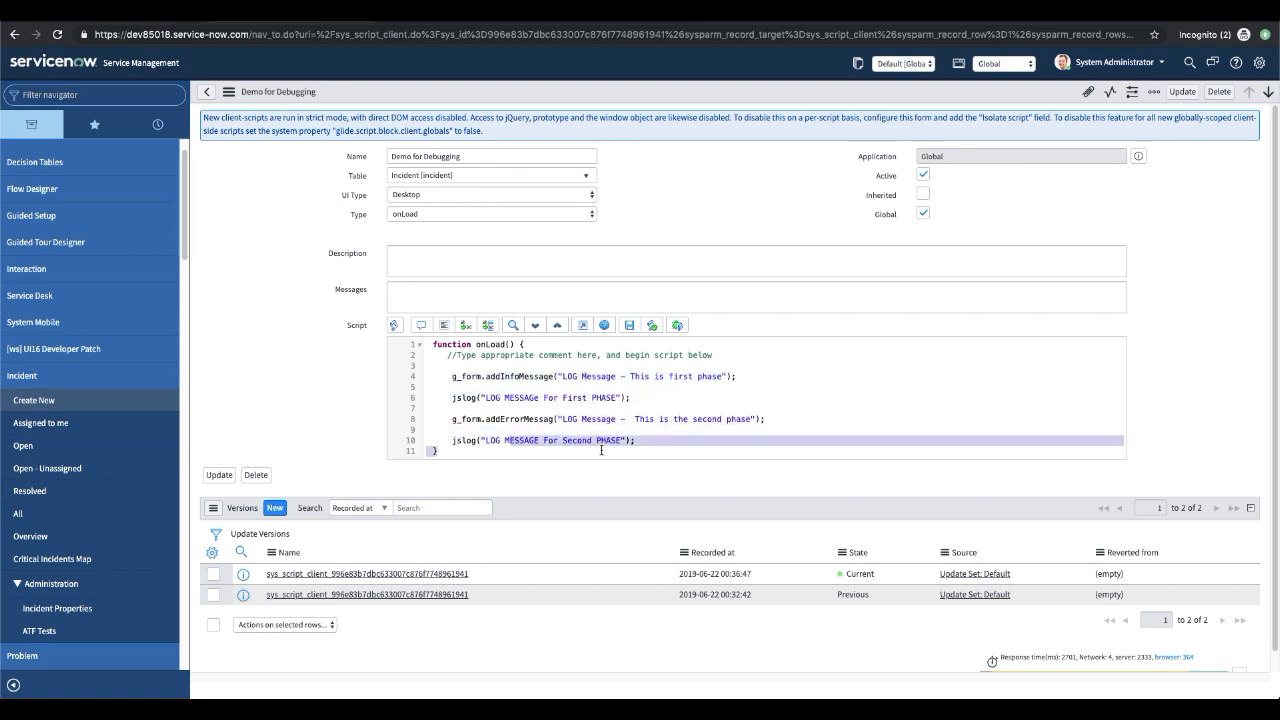
right_click(653, 97)
left_click(668, 106)
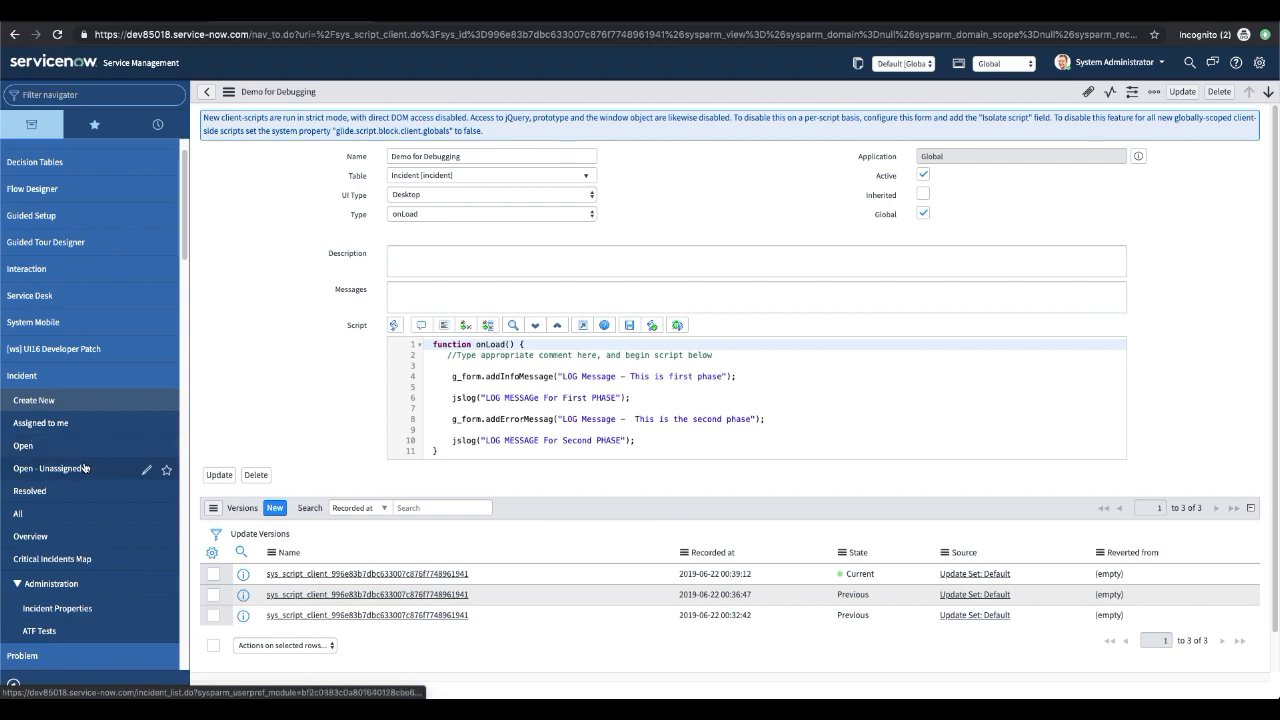
Open incident INC0010013 from the open incidents and turn on the JavaScript Log and Field Watcher.
left_click(24, 451)
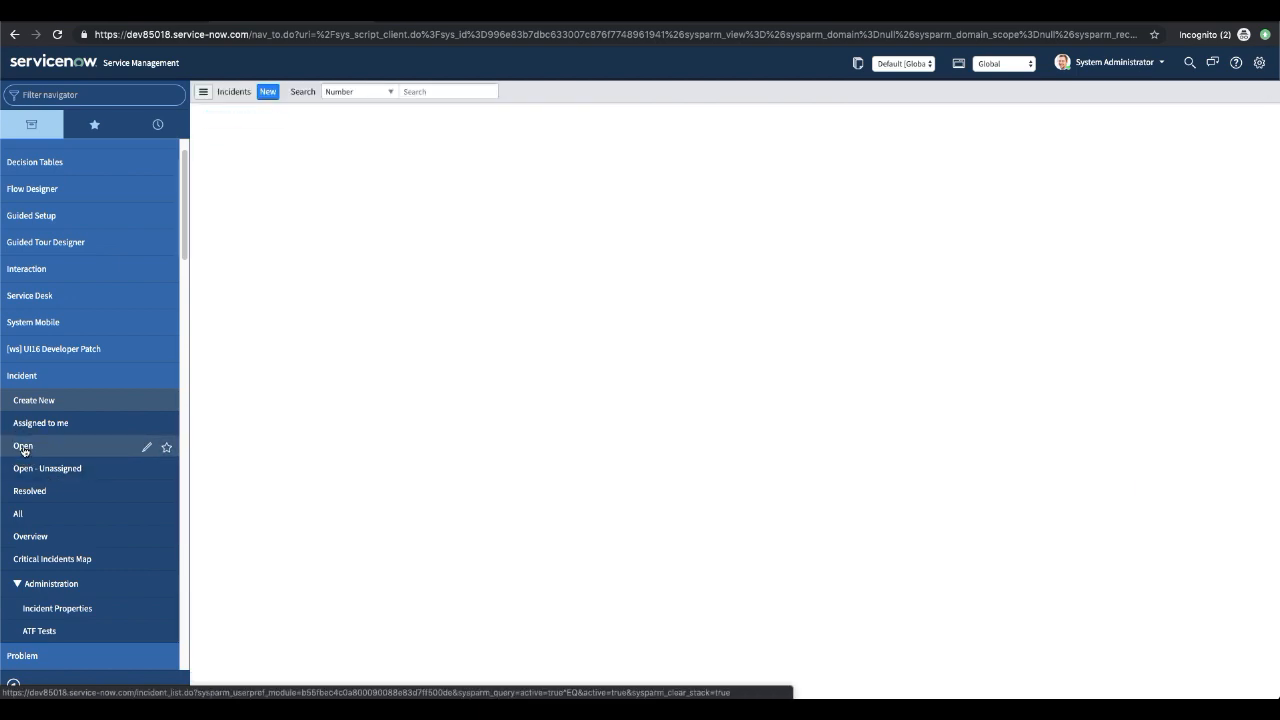
left_click(283, 223)
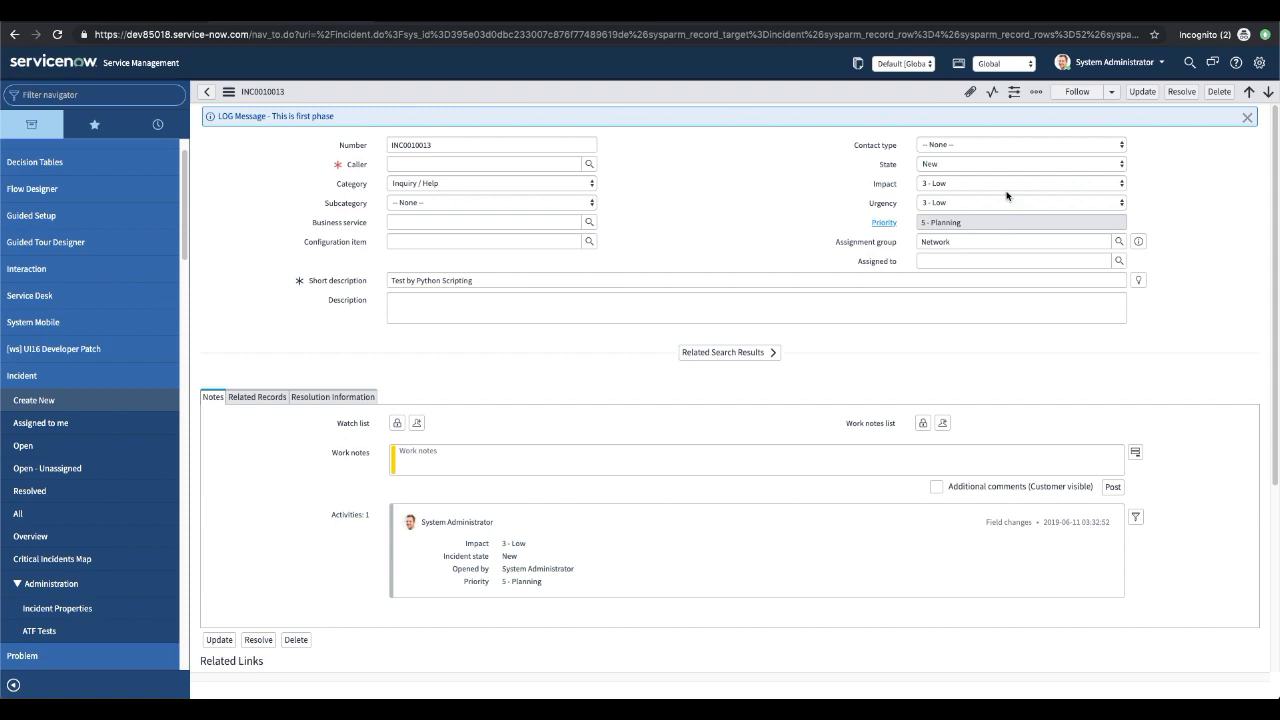
left_click(1259, 62)
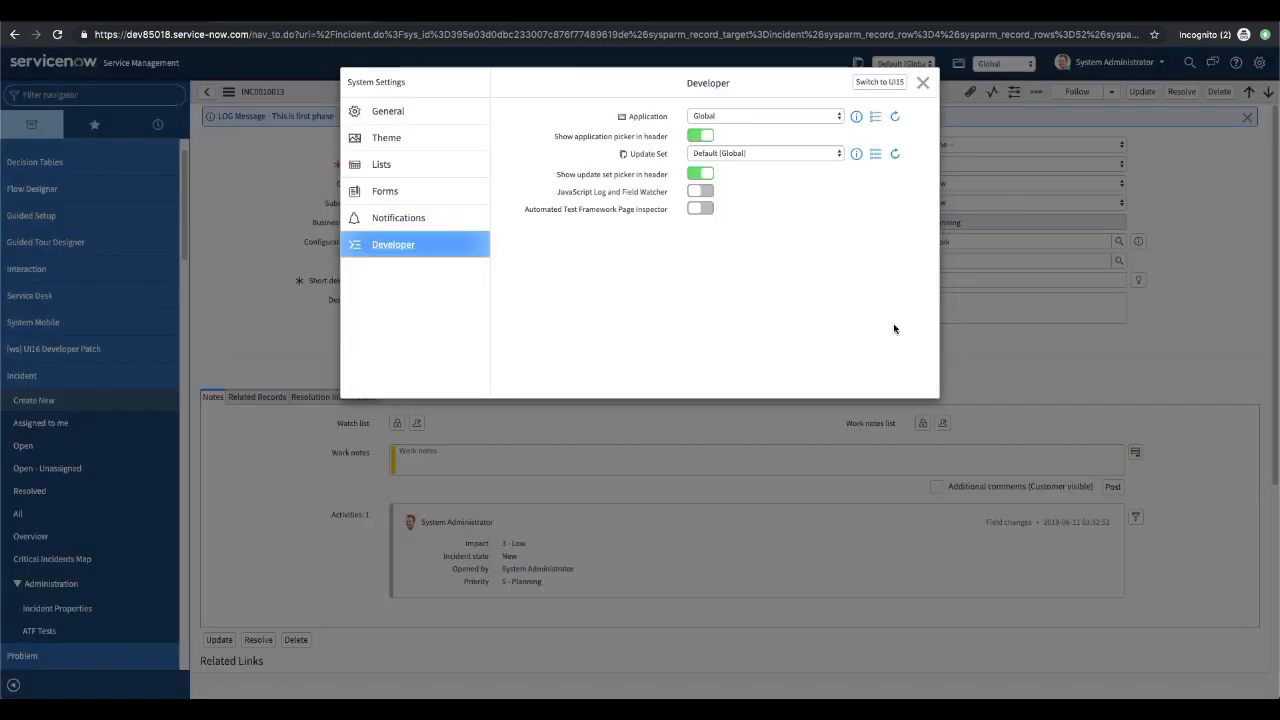
left_click(700, 191)
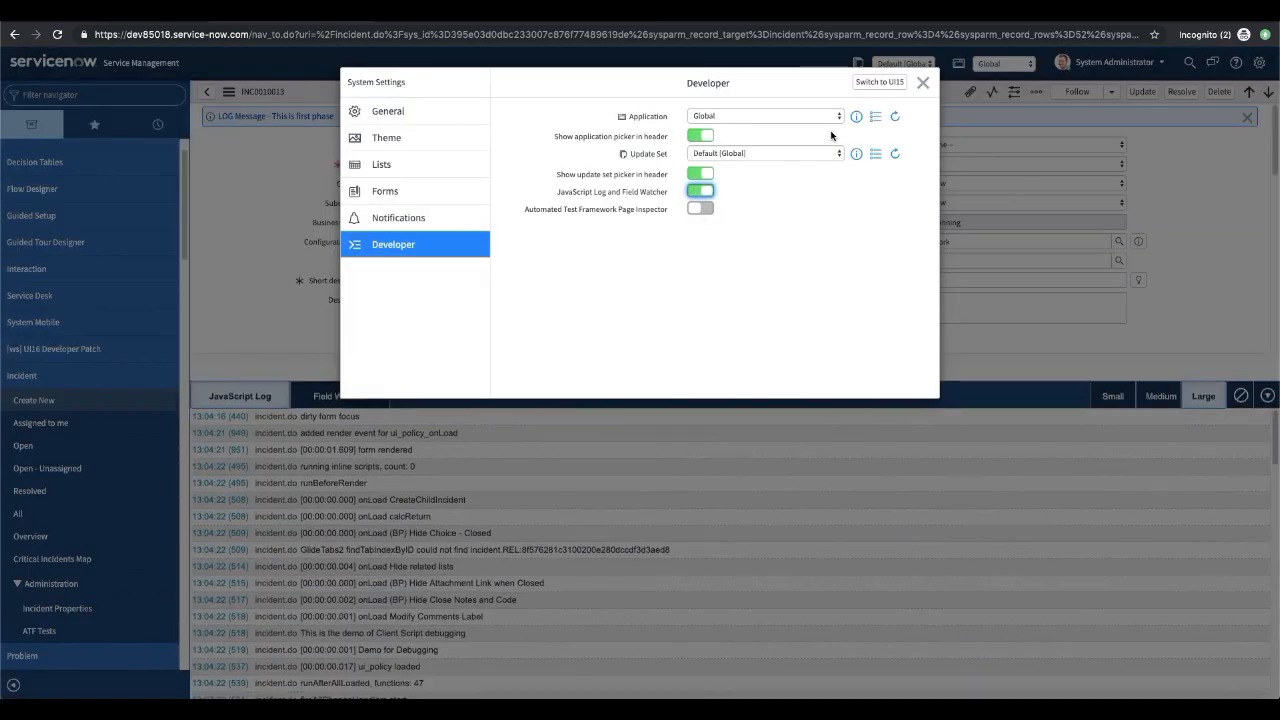
left_click(923, 82)
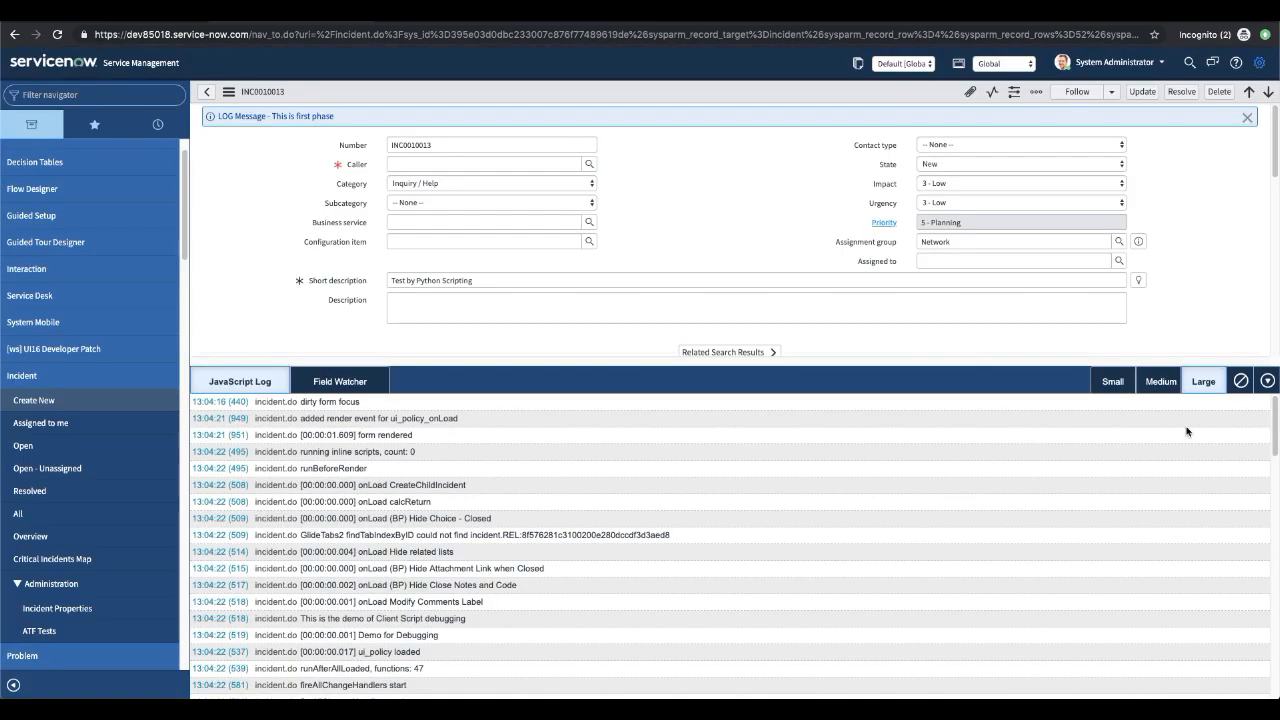
Clear the JavaScript Log and reload the incident form to check the client script's log entries.
left_click(1241, 381)
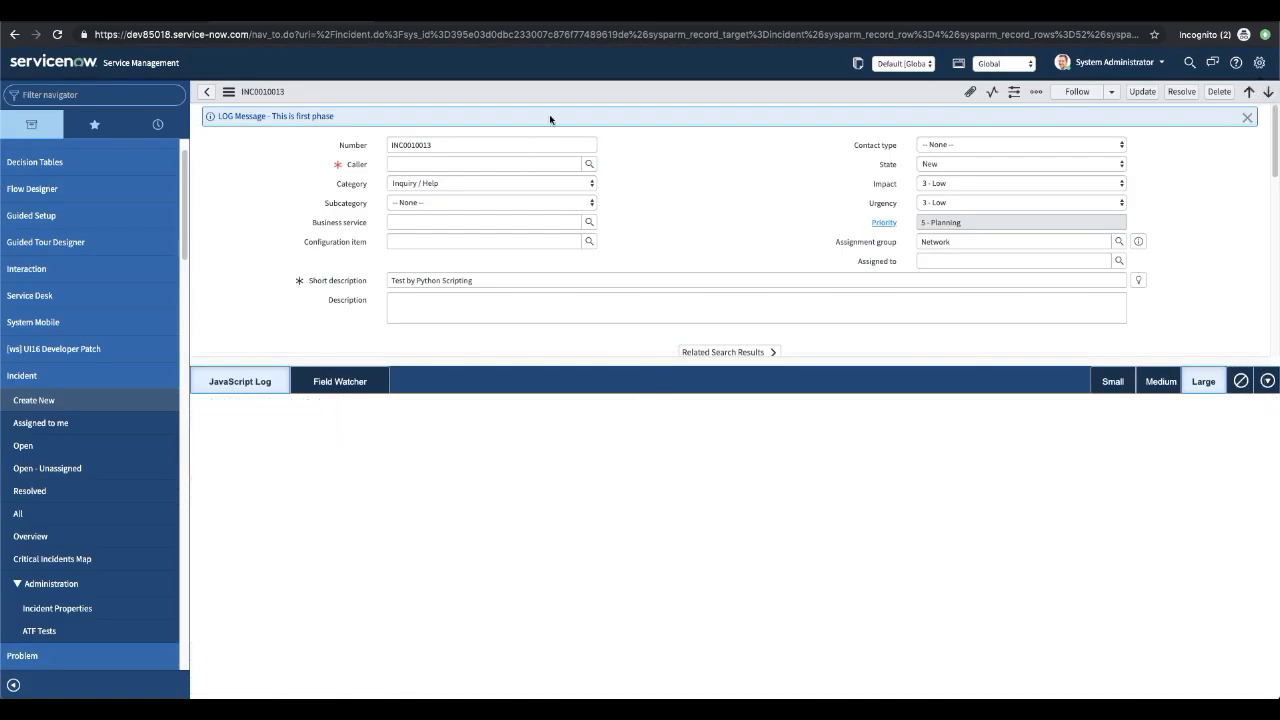
right_click(602, 95)
scroll(671, 271, "down", 3)
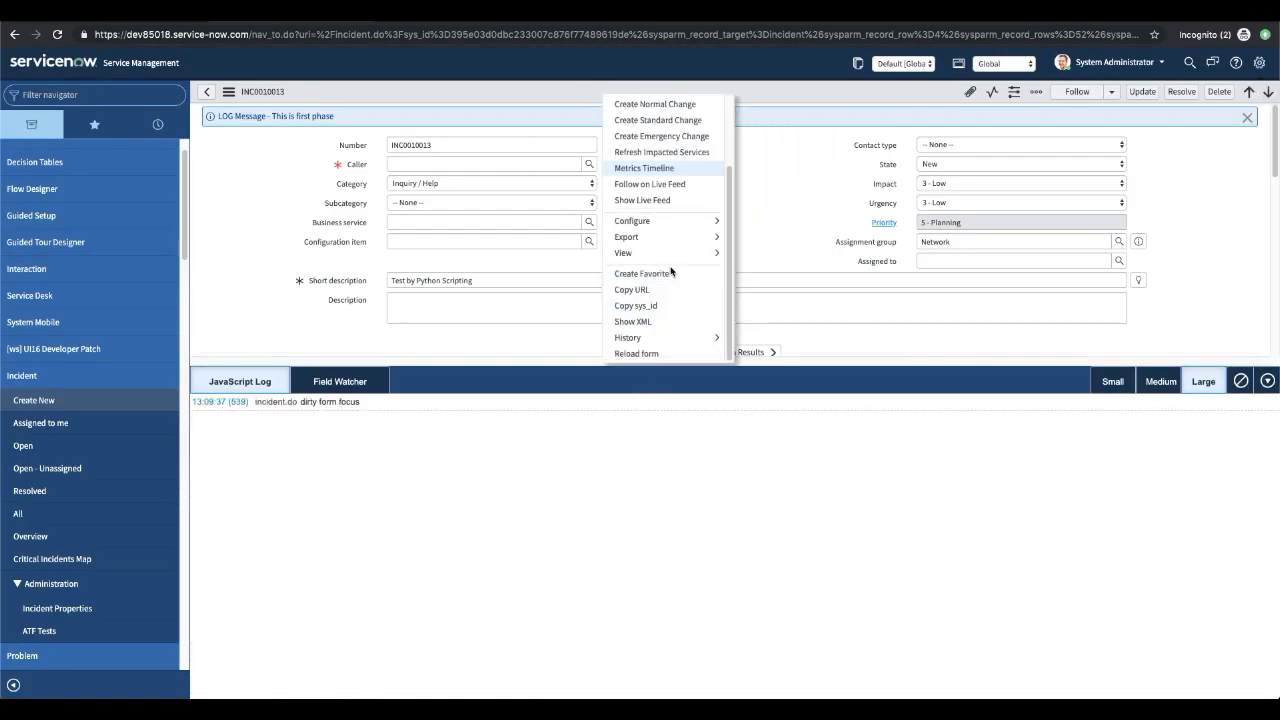
left_click(650, 354)
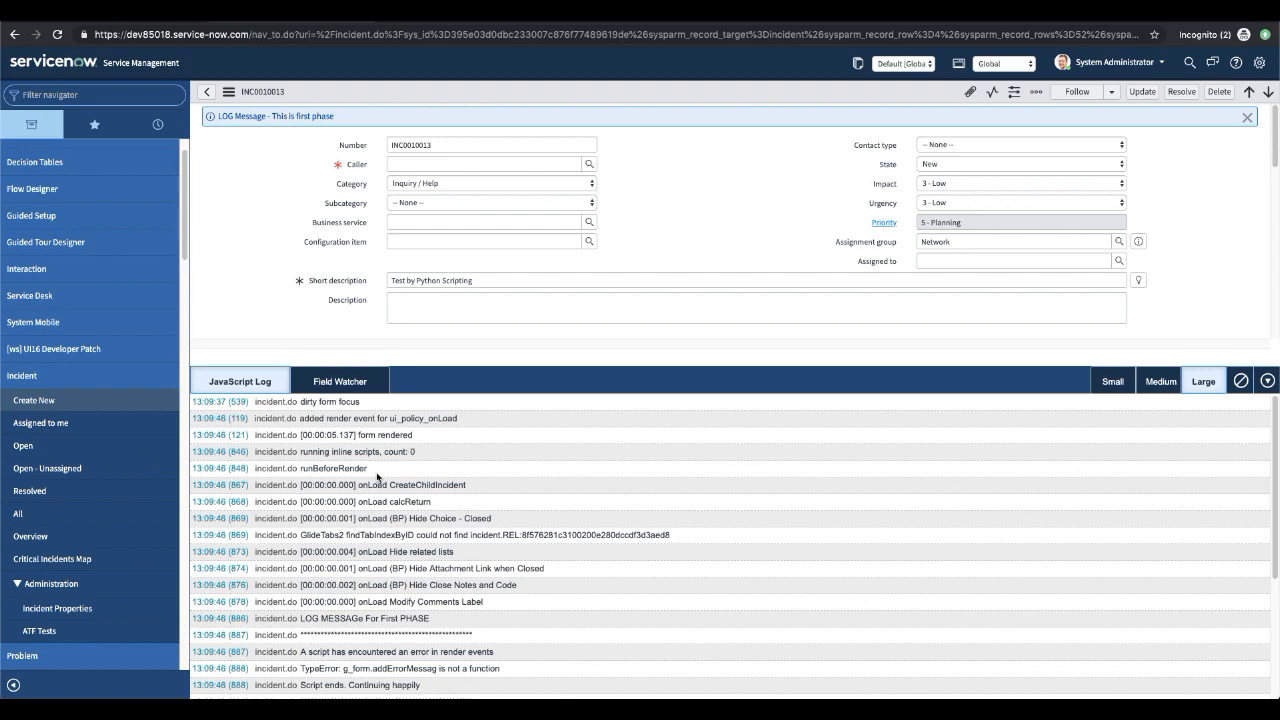
left_click_drag(305, 618, 433, 625)
scroll(433, 625, "down", 4)
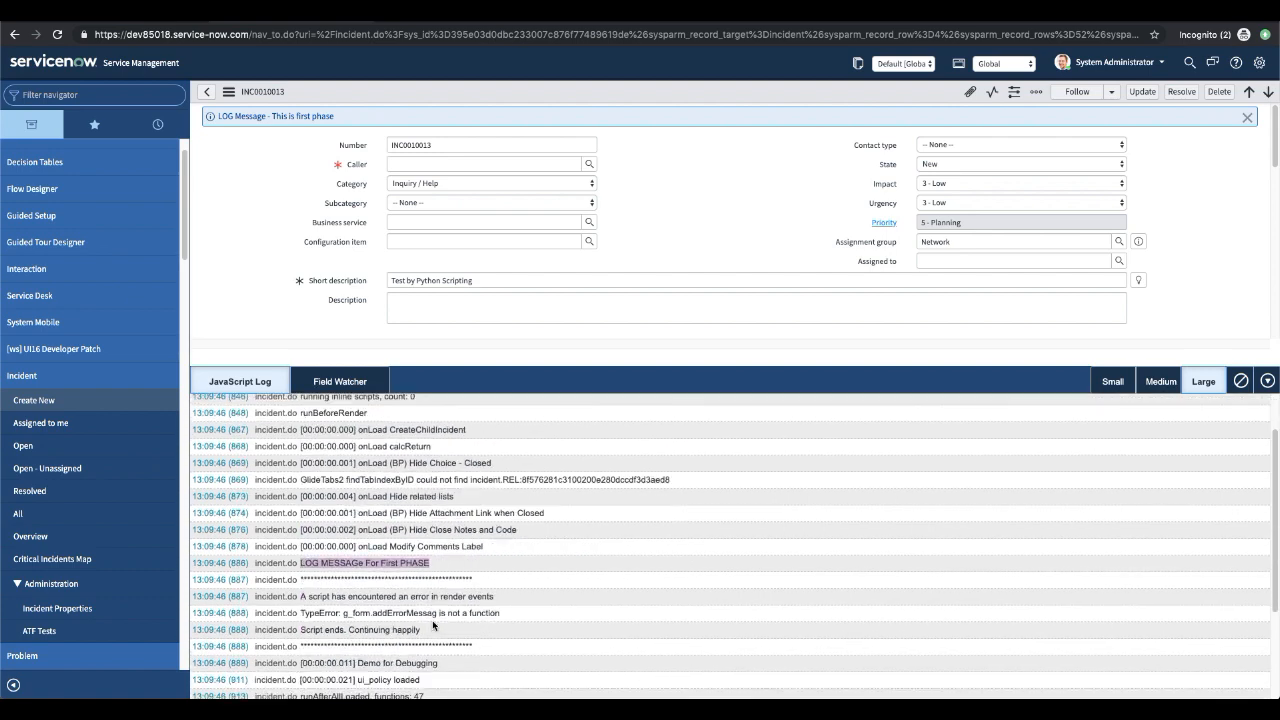
scroll(432, 620, "down", 5)
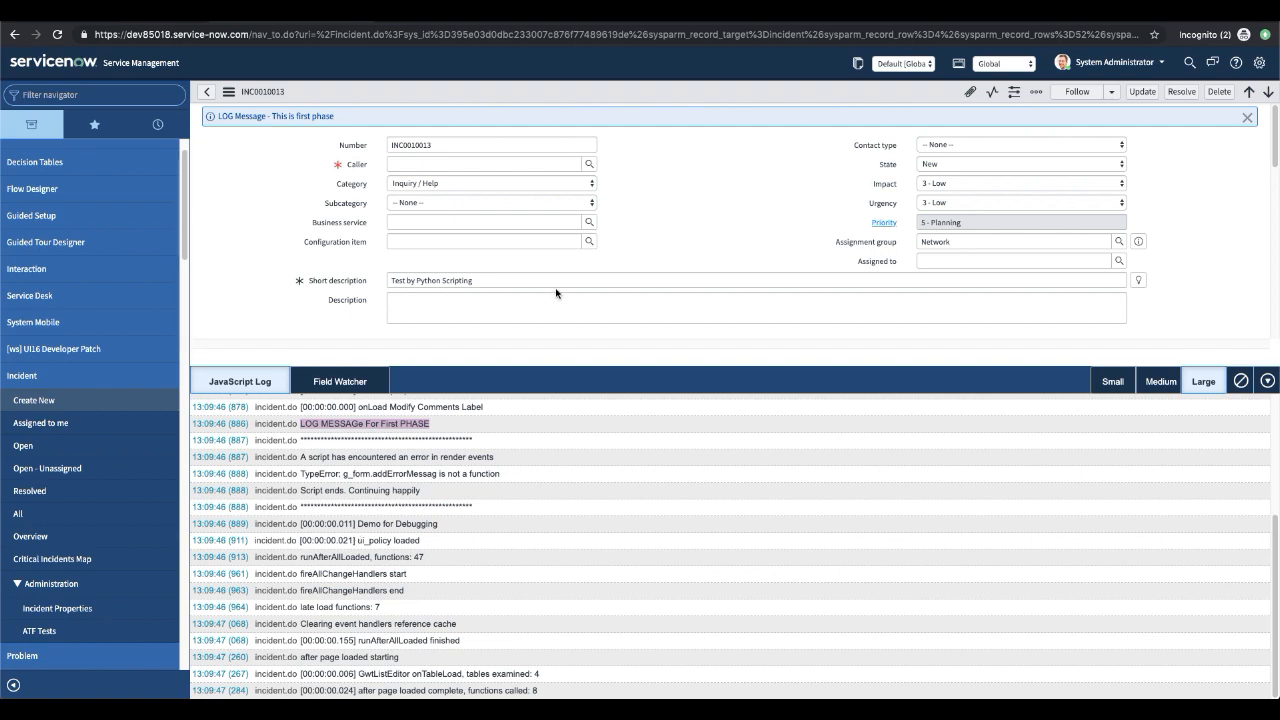
Return to the "Demo for Debugging" client script through the client script configuration of incident INC0010013.
right_click(586, 92)
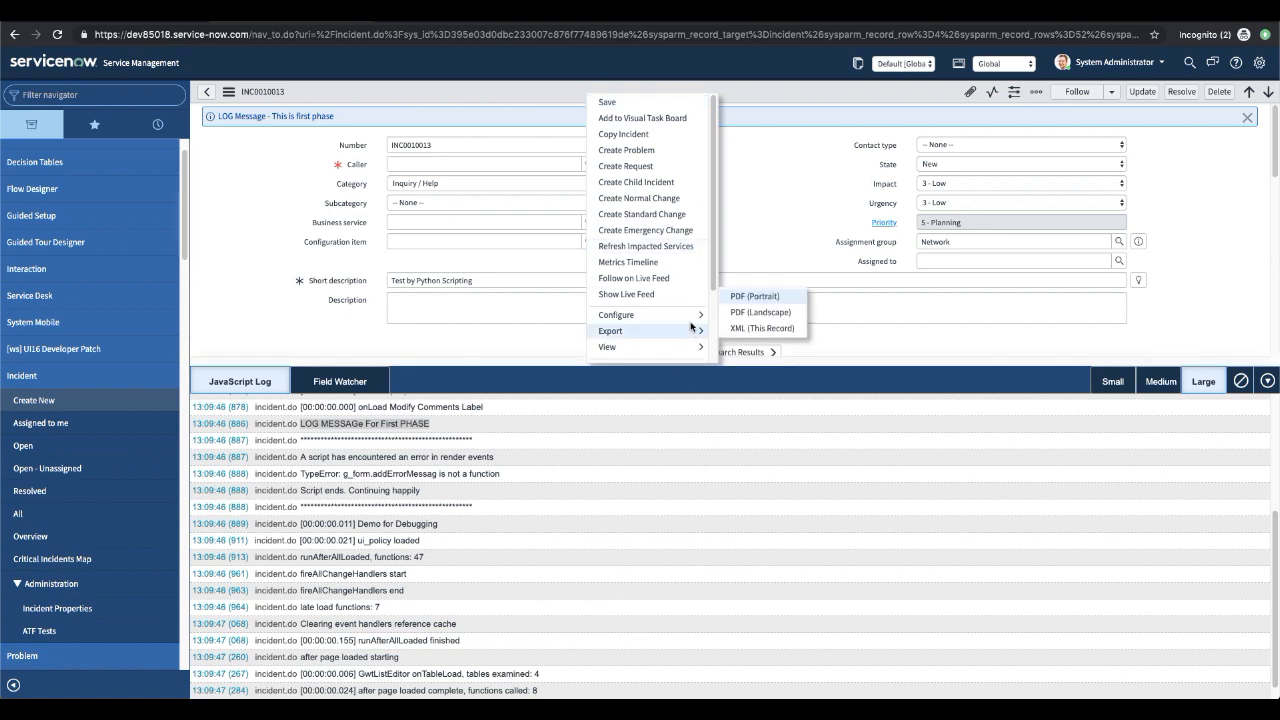
mouse_move(690, 315)
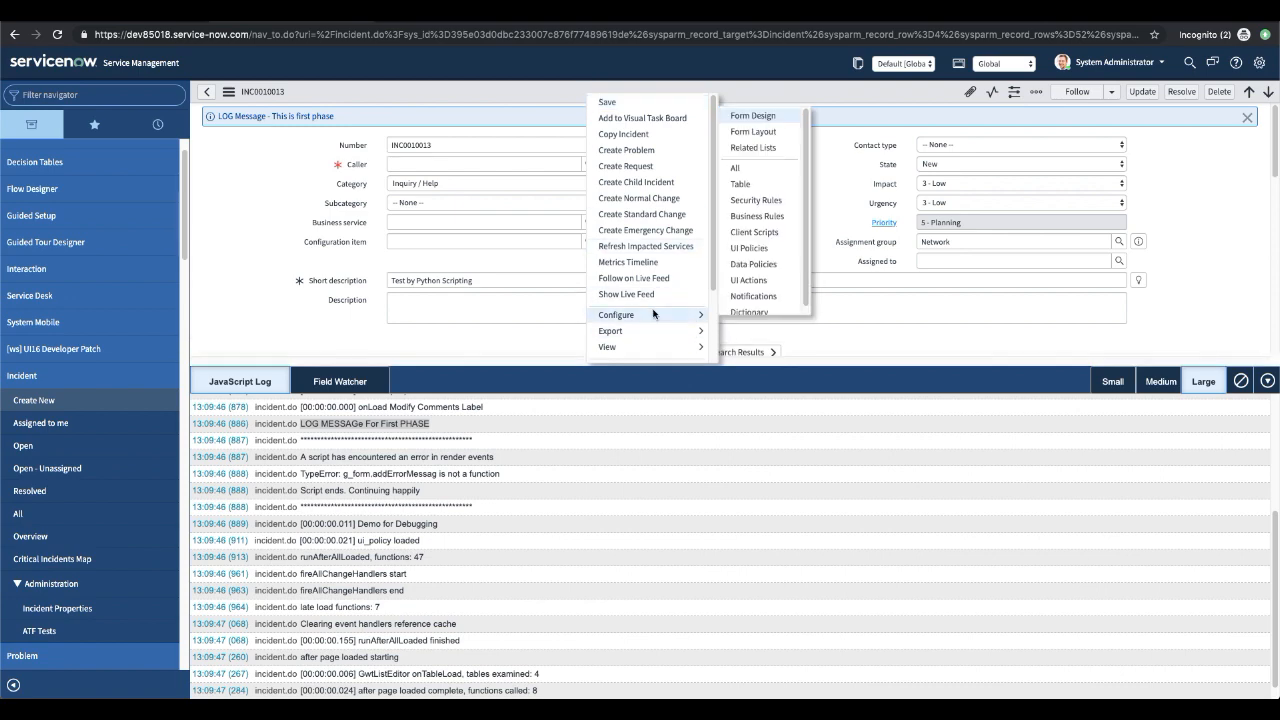
left_click(756, 229)
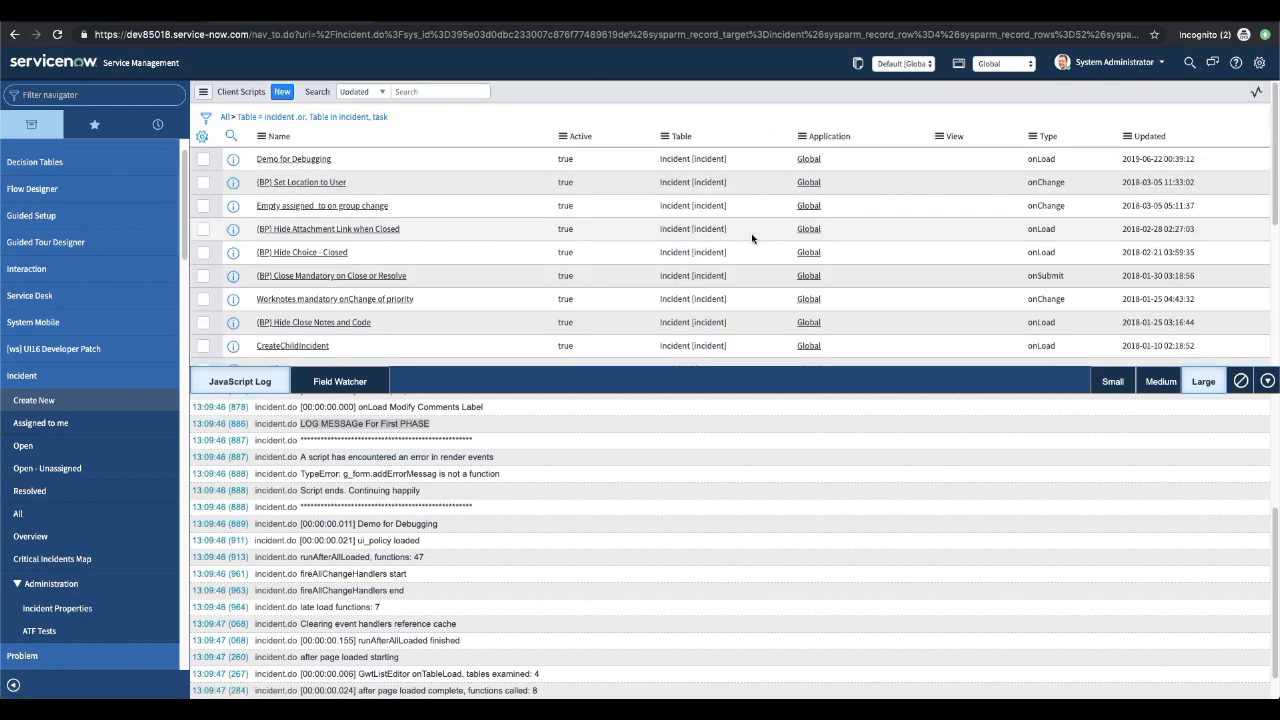
left_click(301, 160)
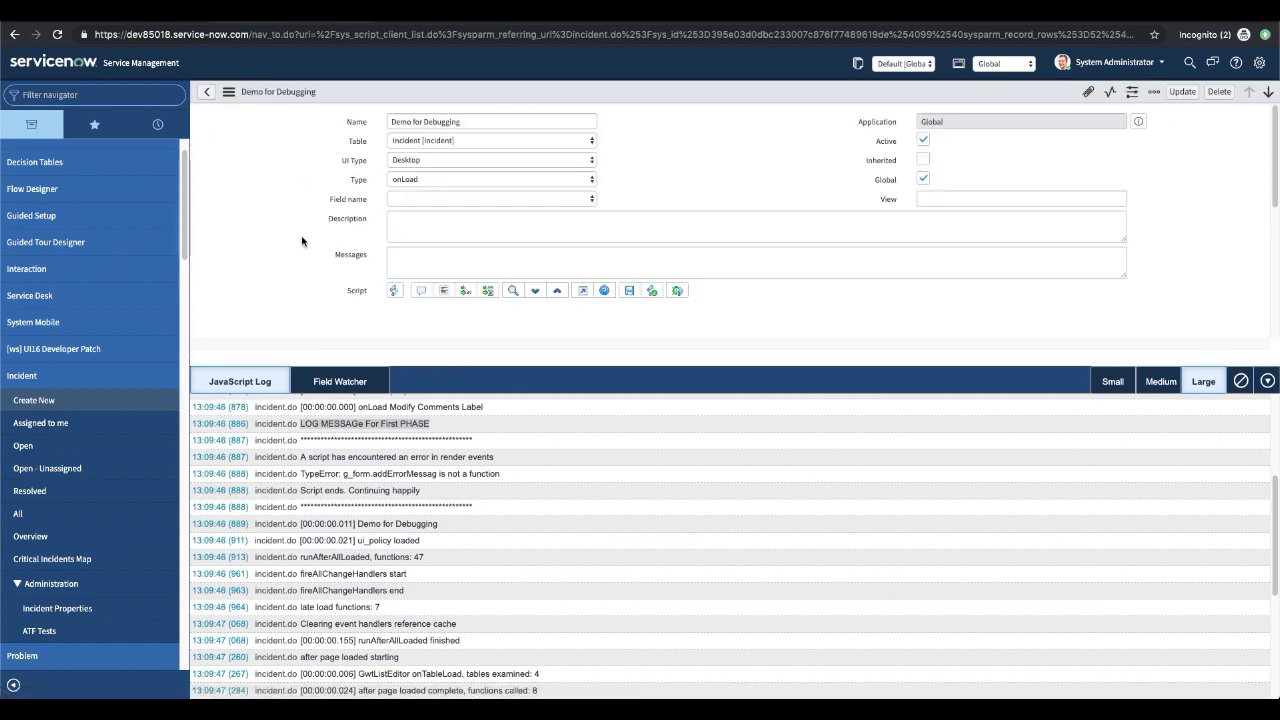
Correct the misspelled g_form method for the second phase message to addErrorMessage and save the client script.
scroll(302, 241, "down", 3)
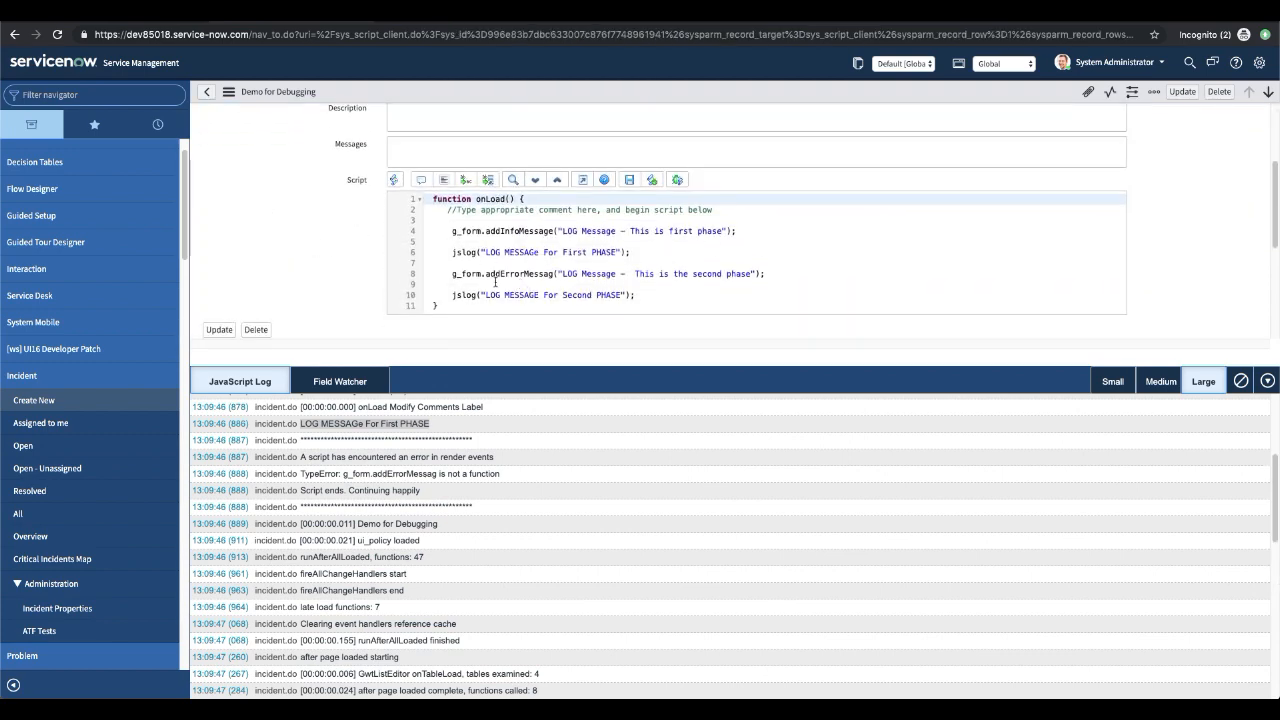
left_click_drag(452, 295, 683, 295)
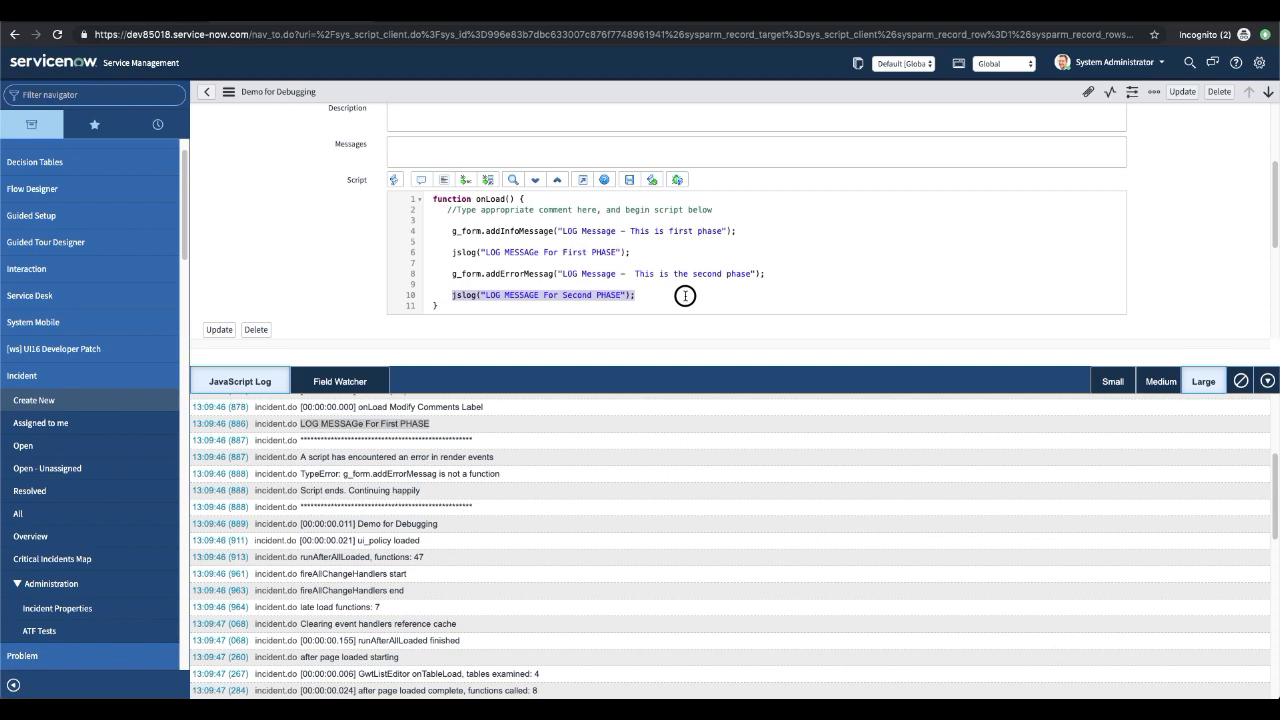
left_click(558, 273)
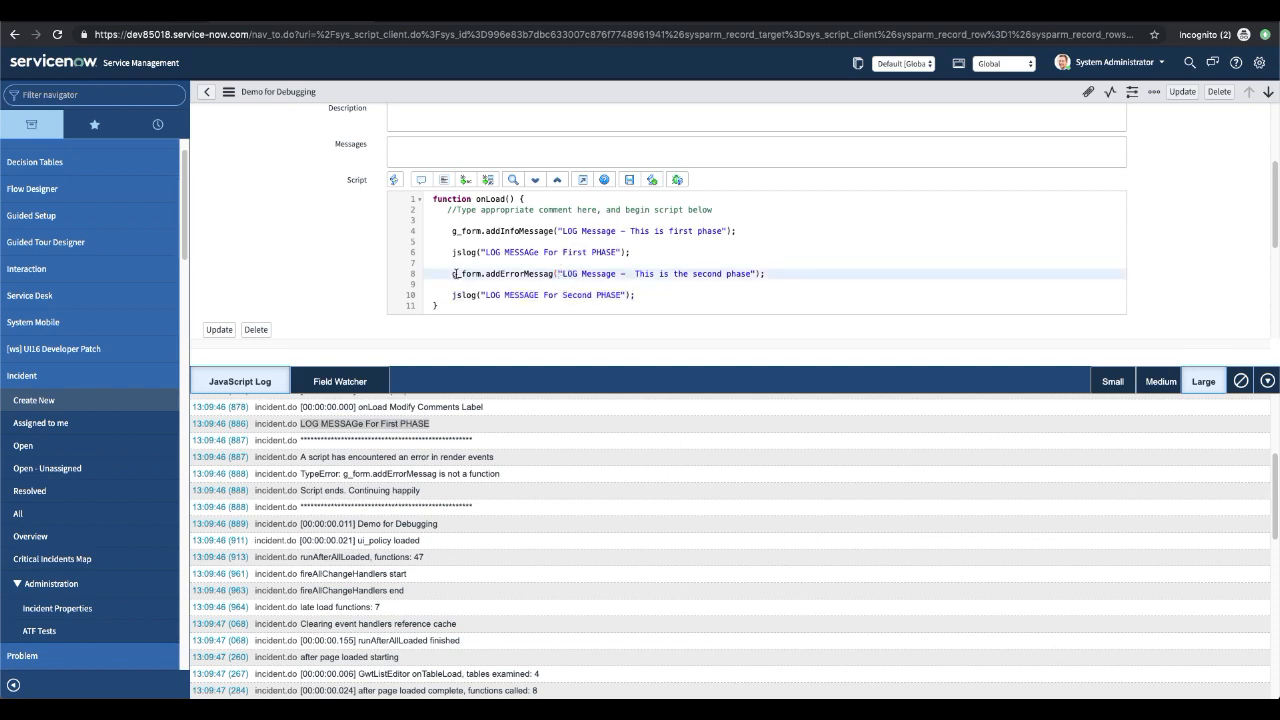
left_click_drag(452, 274, 770, 275)
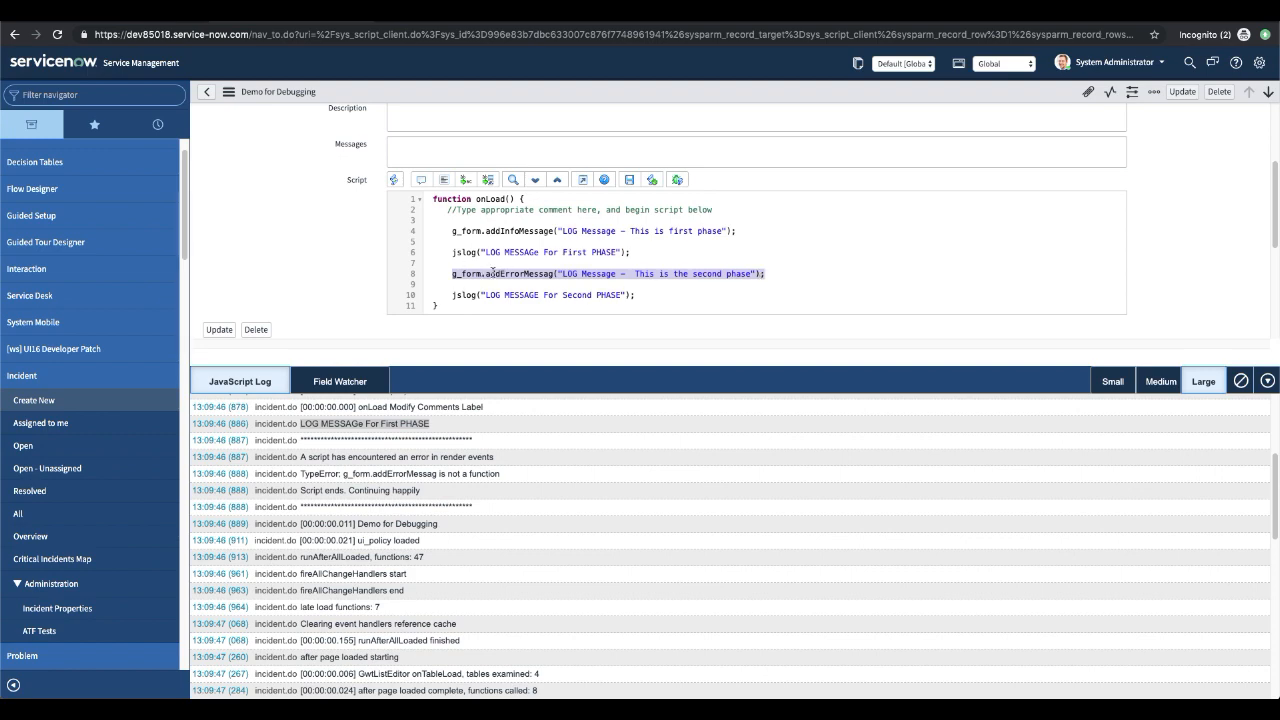
left_click(452, 266)
left_click(556, 272)
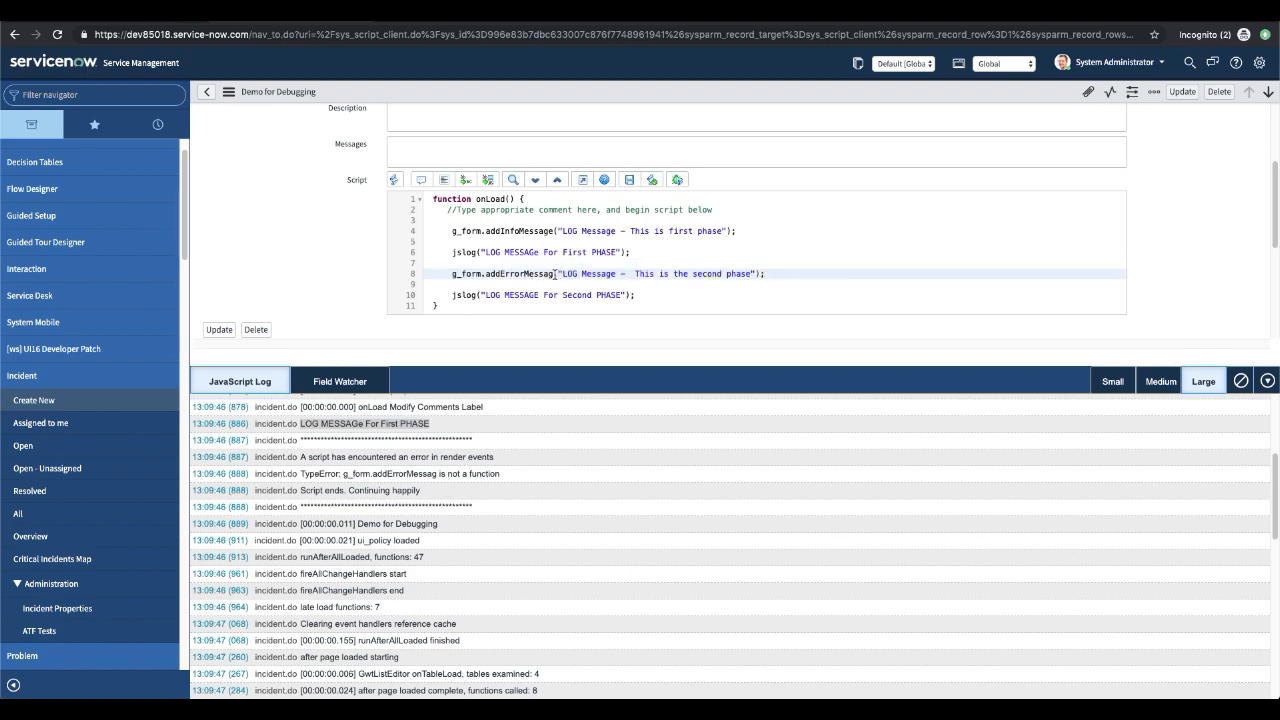
type("e")
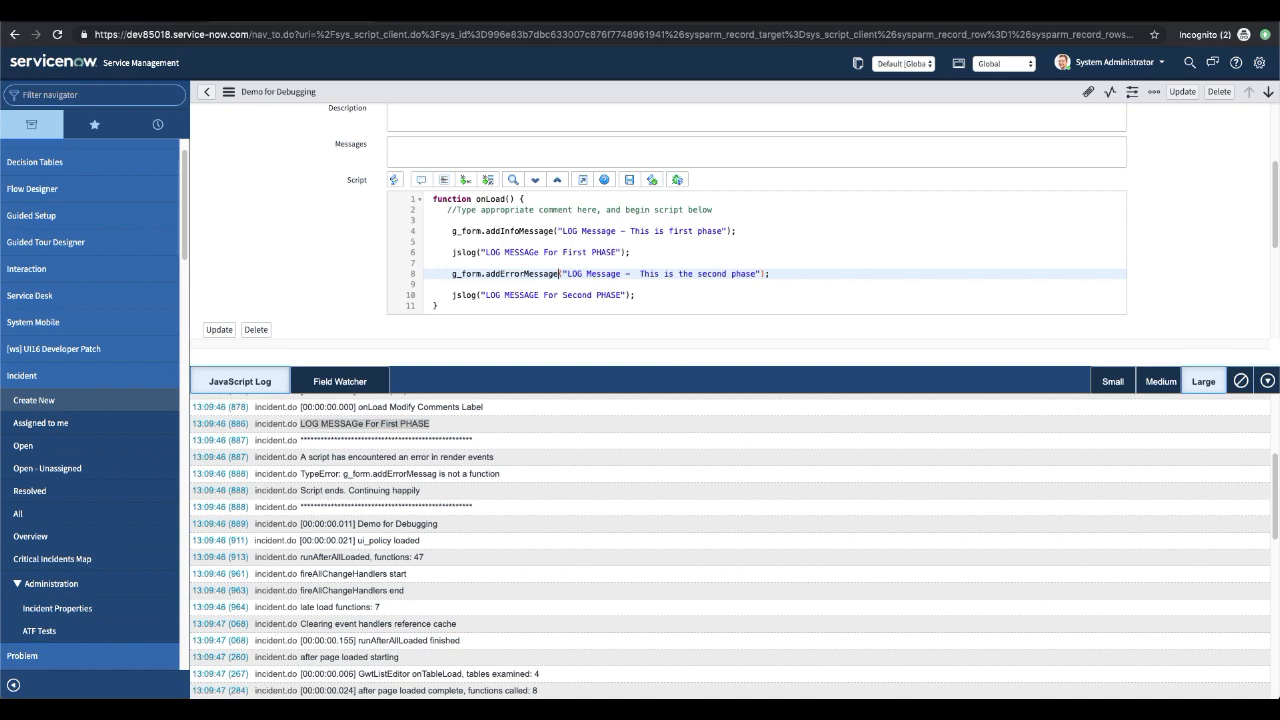
left_click(630, 180)
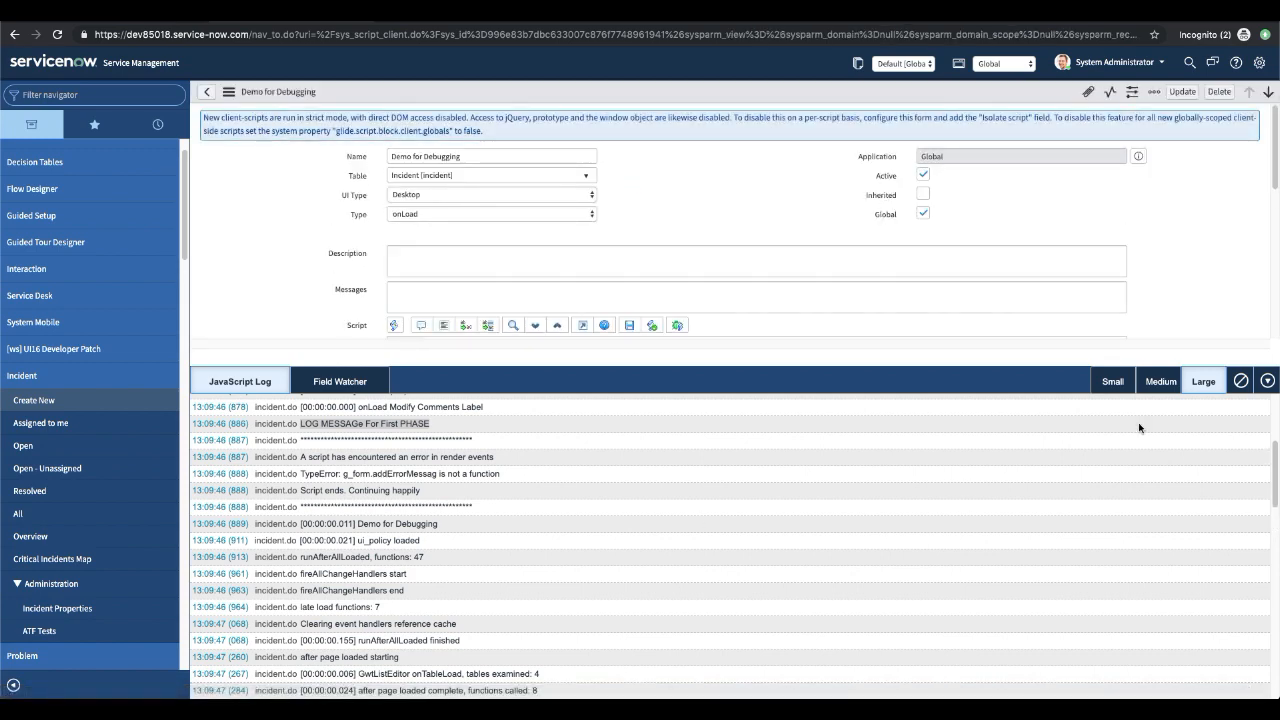
Clear the JavaScript Log, reopen incident INC0010013 from the open incidents, and check the log messages for the first and second phases.
left_click(1240, 381)
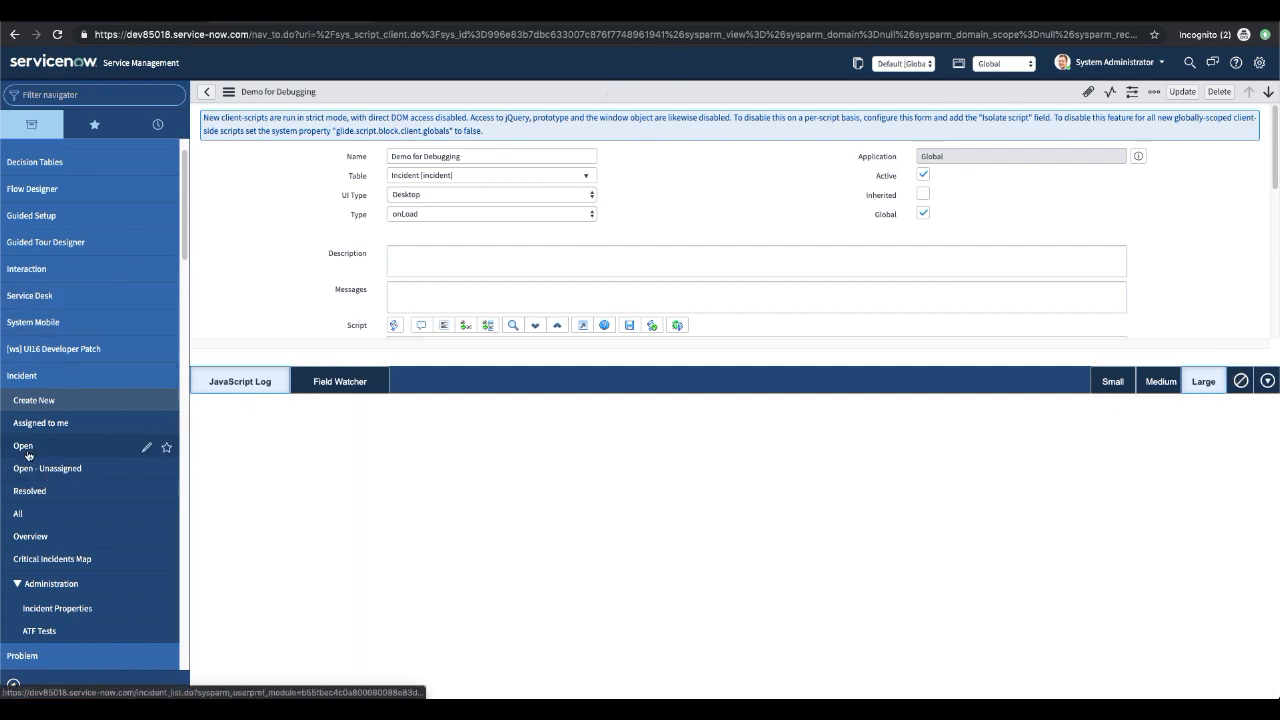
left_click(100, 445)
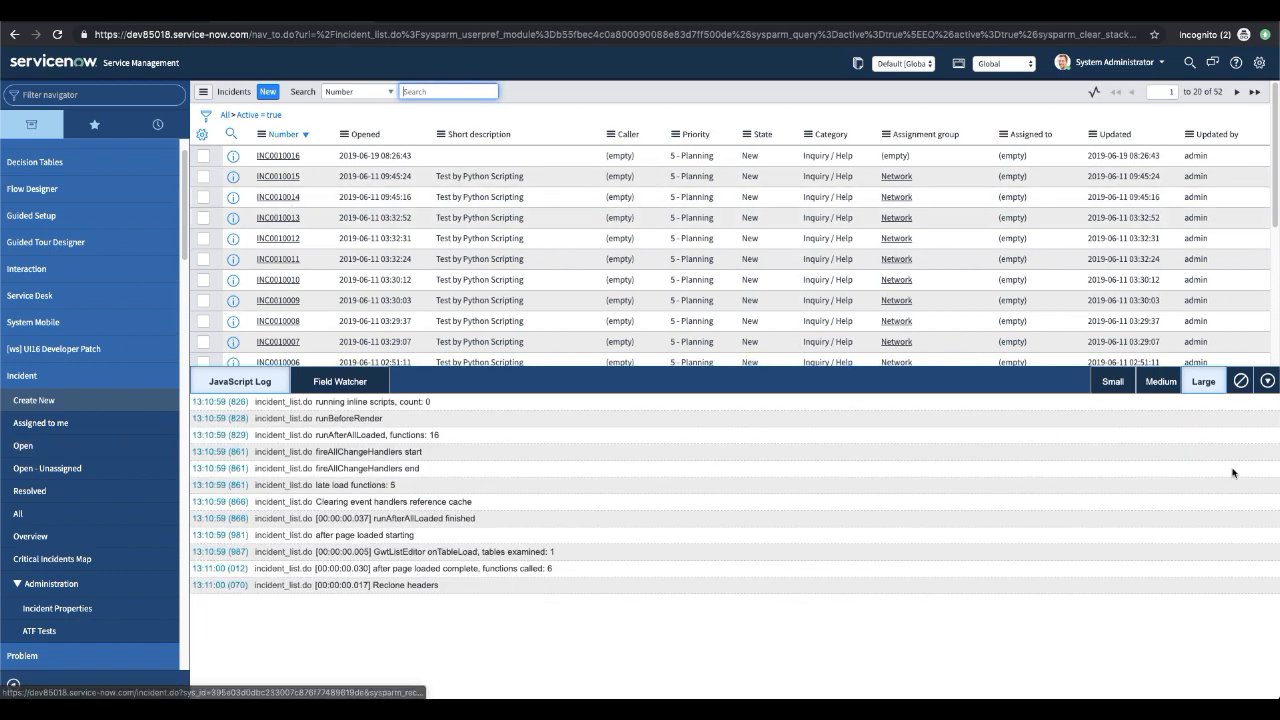
left_click(1240, 381)
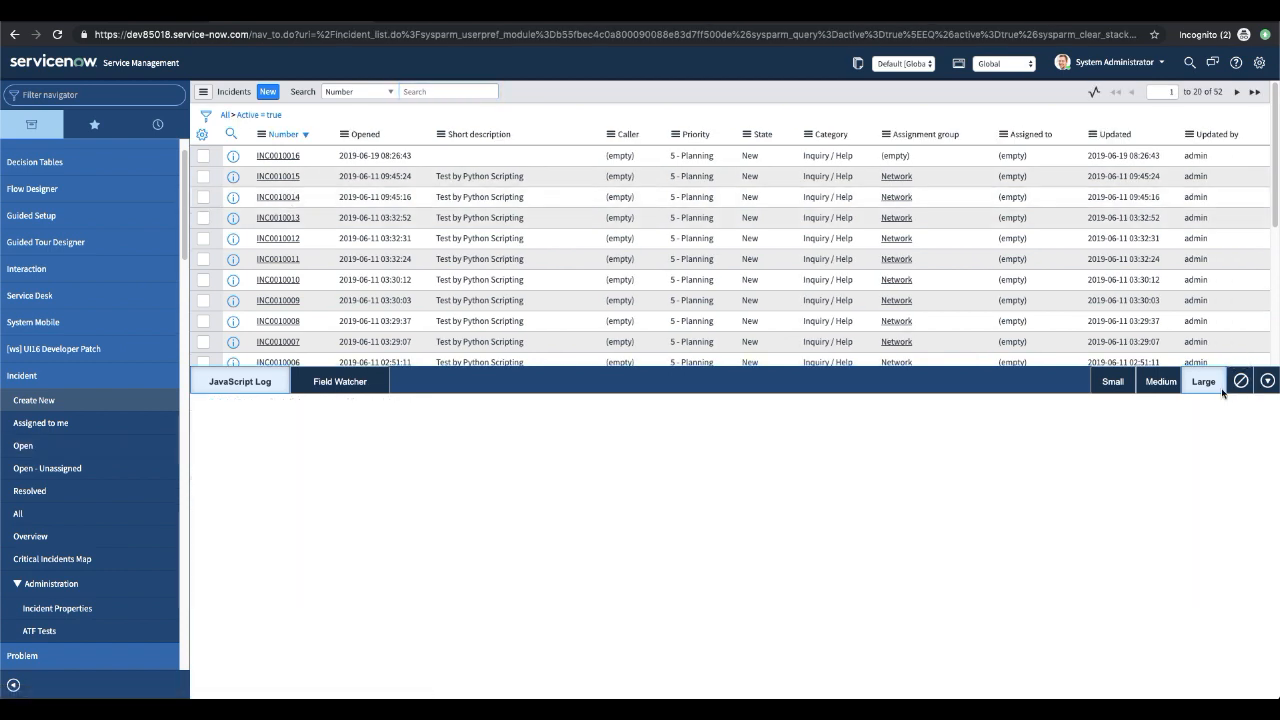
left_click(289, 220)
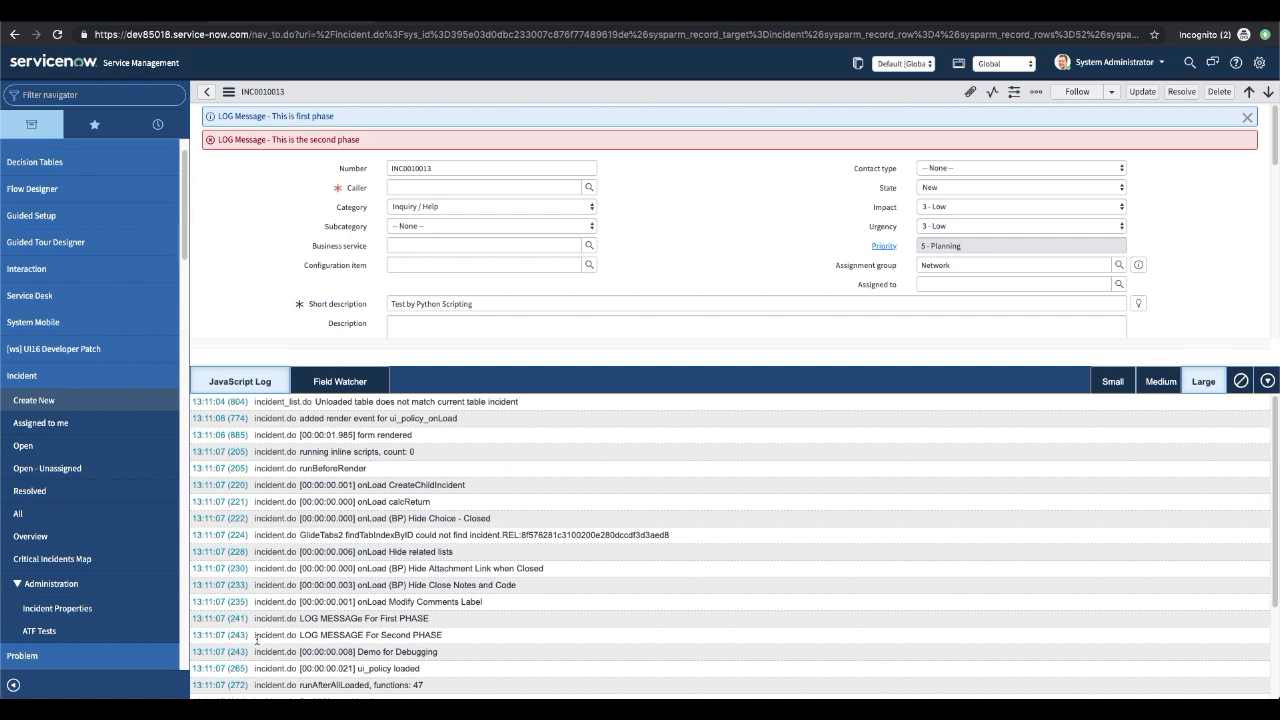
left_click_drag(301, 618, 466, 636)
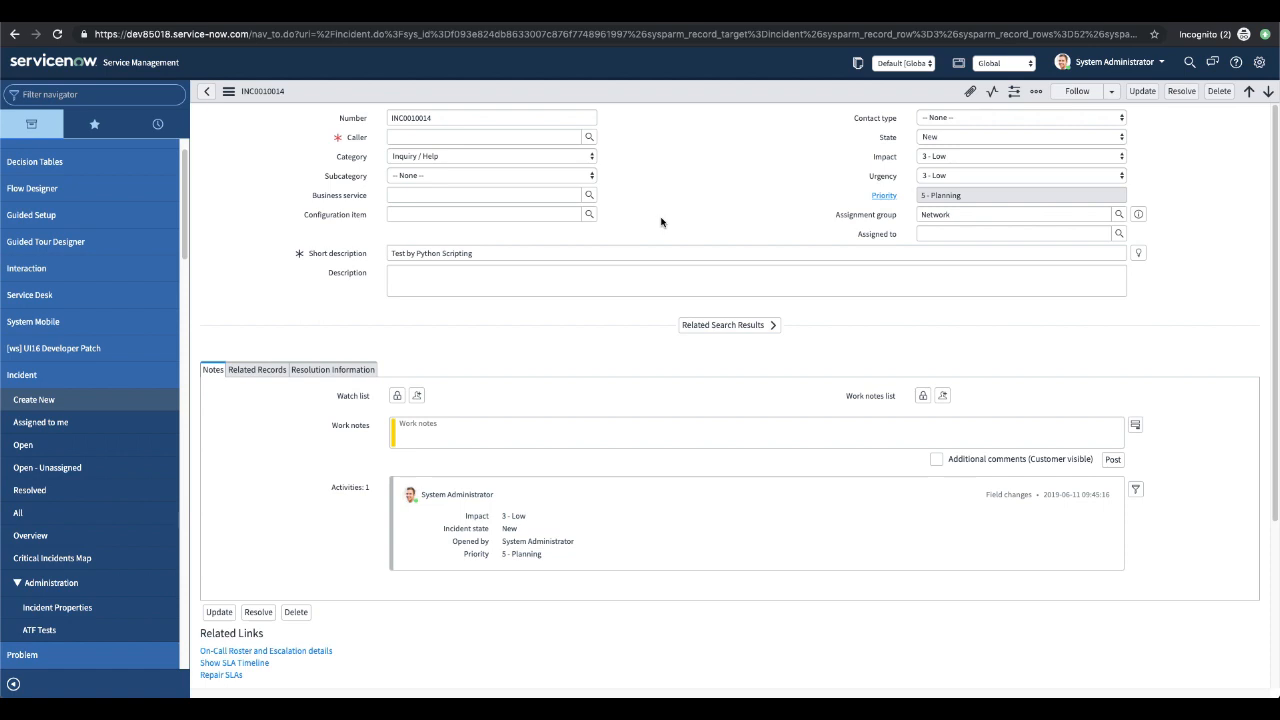
Watch the Priority field of incident INC0010014 in the Field Watcher and reload the form.
right_click(885, 200)
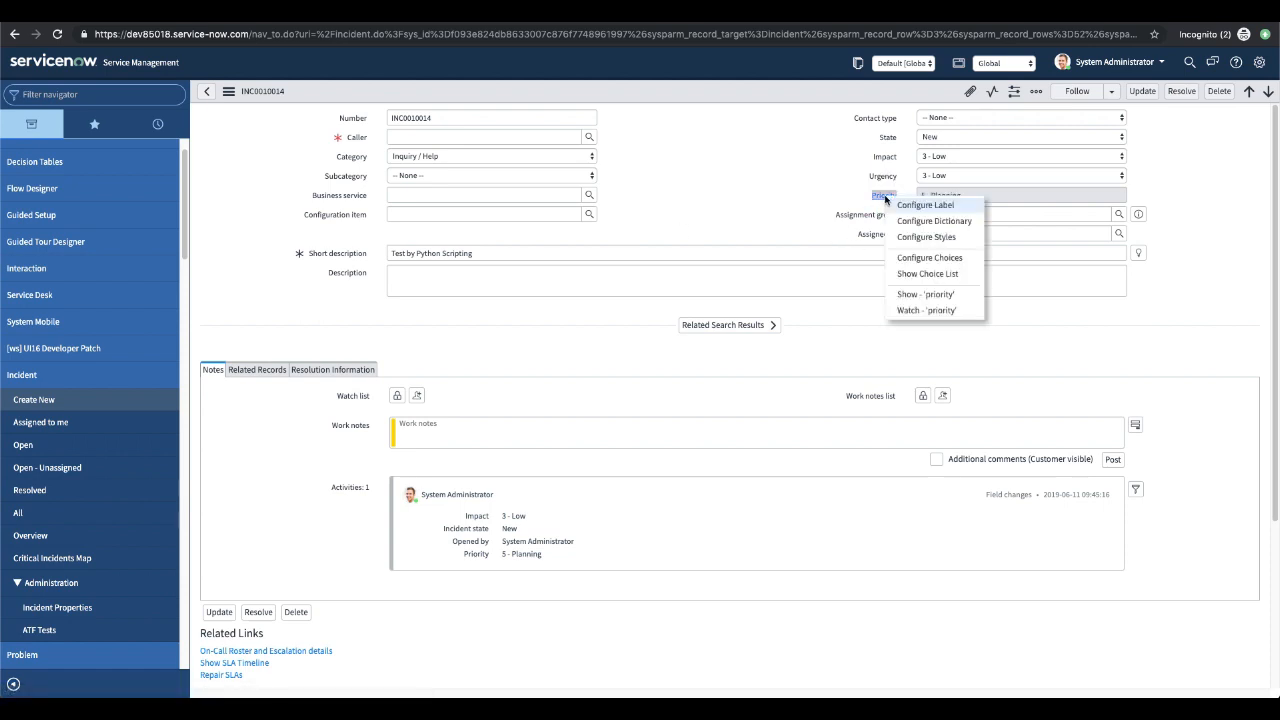
left_click(927, 313)
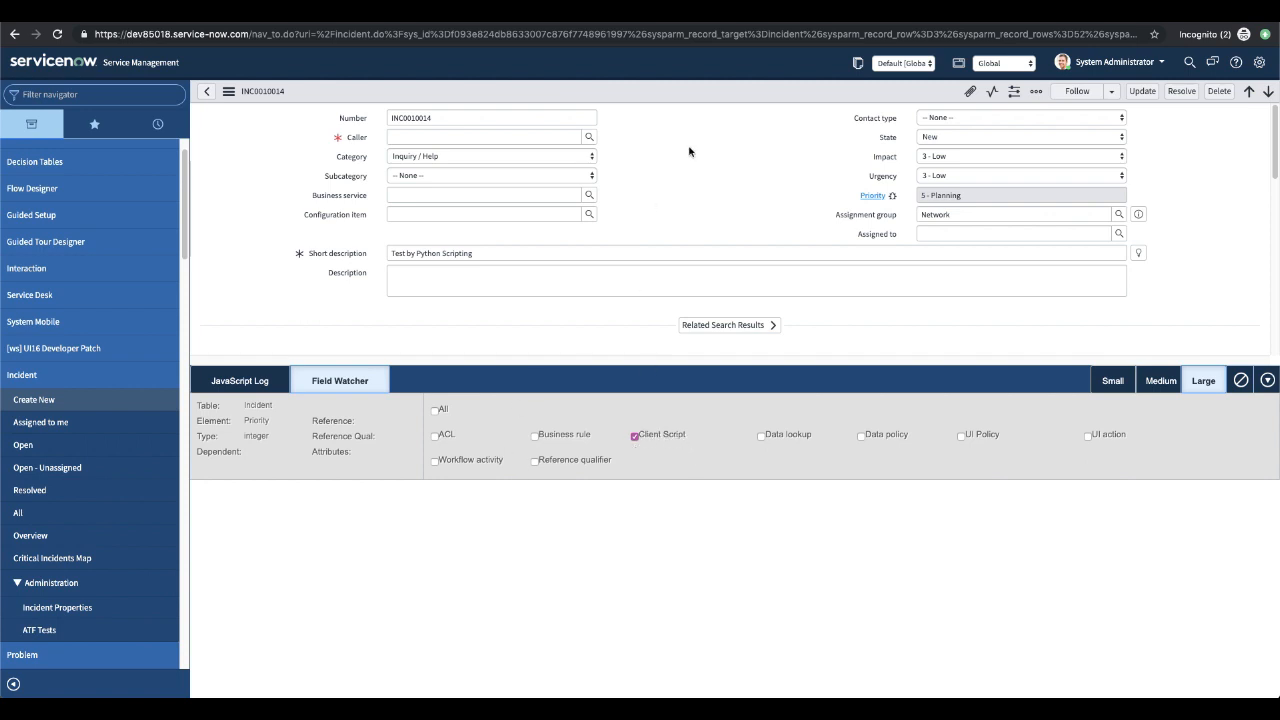
right_click(673, 92)
scroll(751, 334, "down", 3)
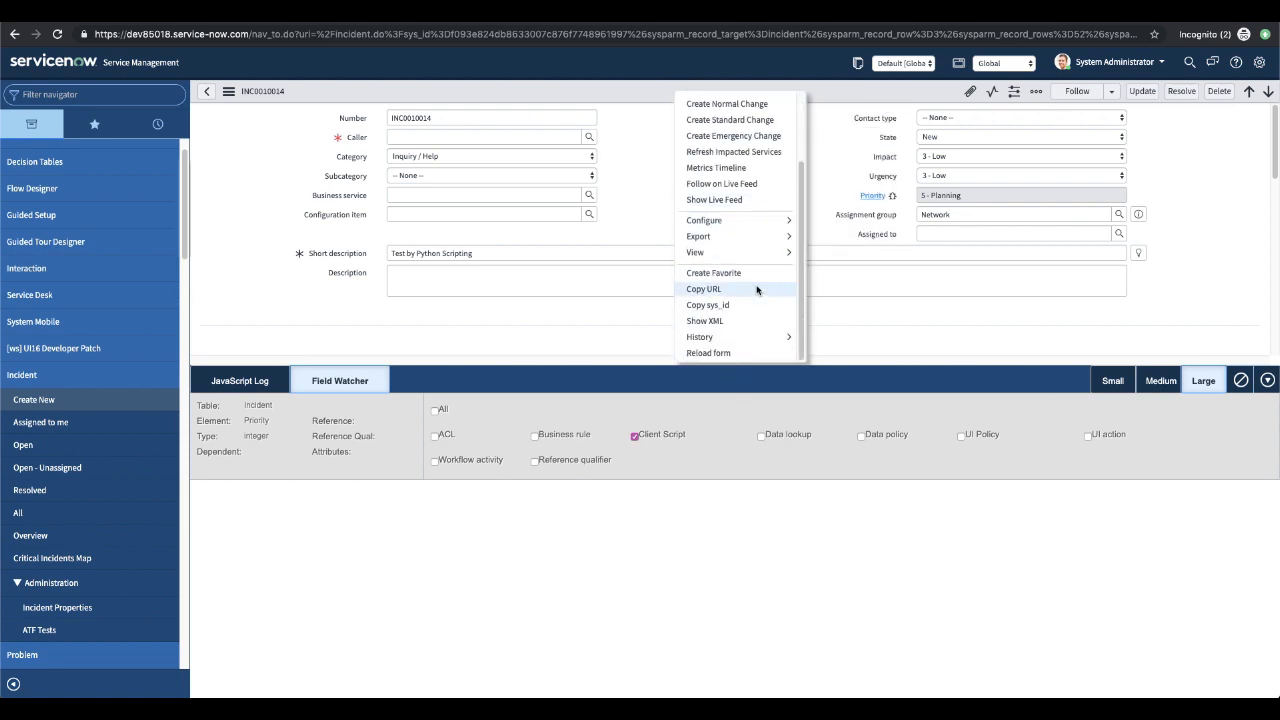
left_click(723, 360)
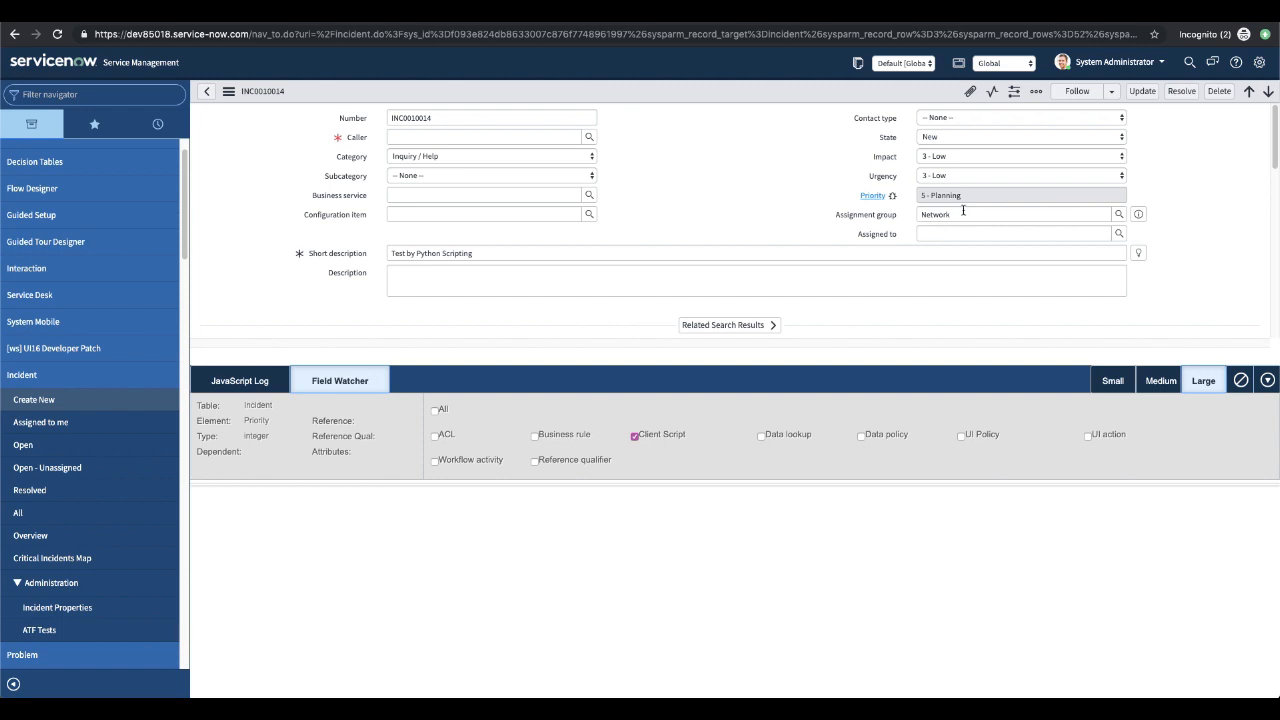
Set the incident's Impact and Urgency to 1 - High, dismissing the client script's alert.
mouse_move(875, 197)
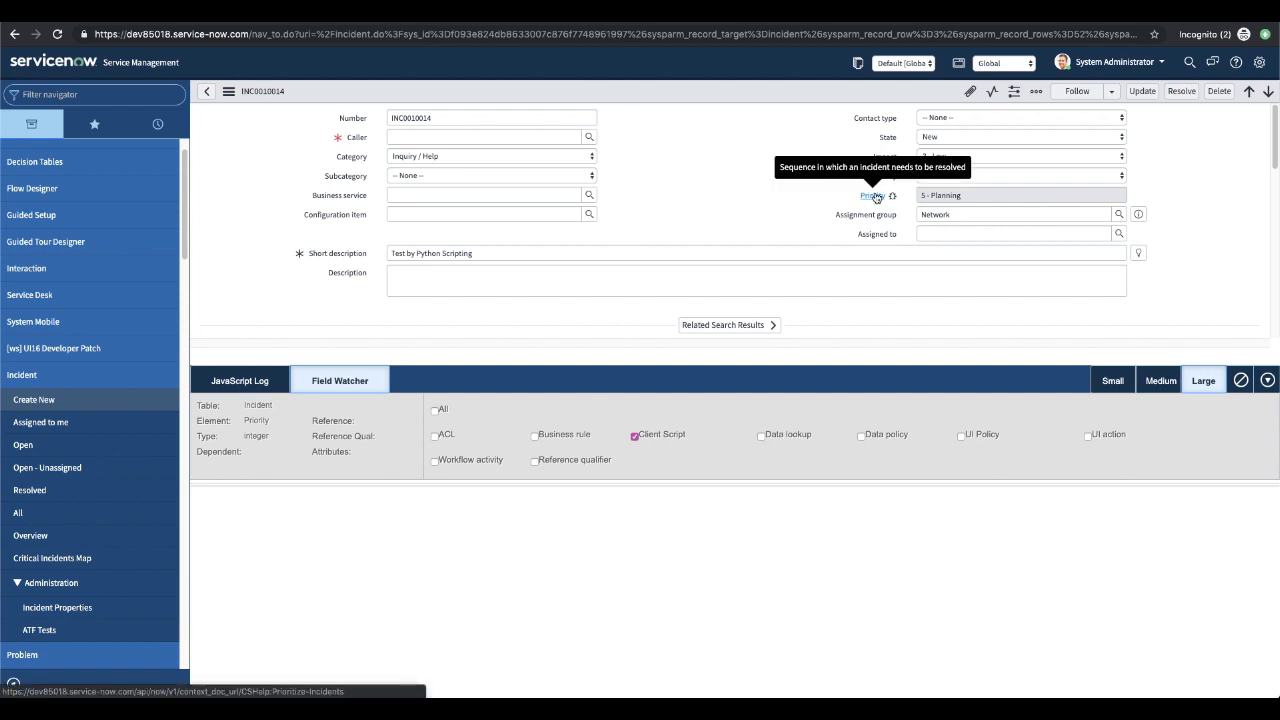
left_click(953, 157)
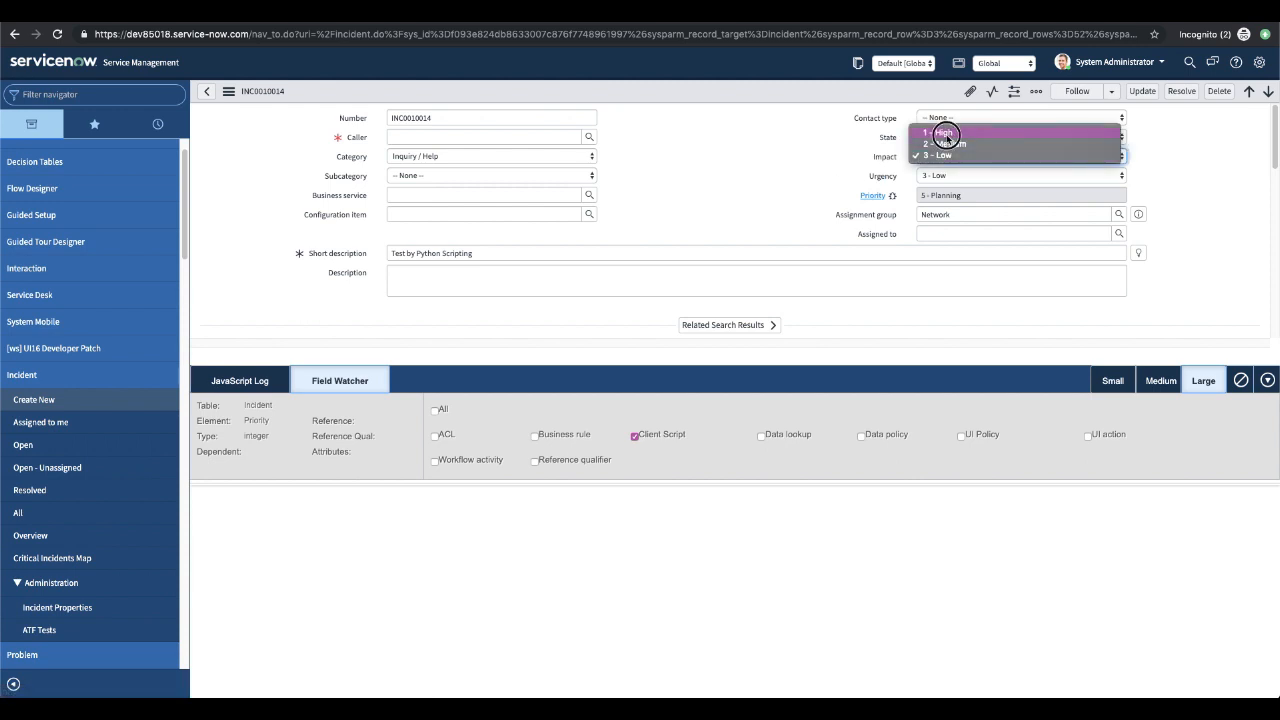
left_click(945, 135)
left_click(945, 175)
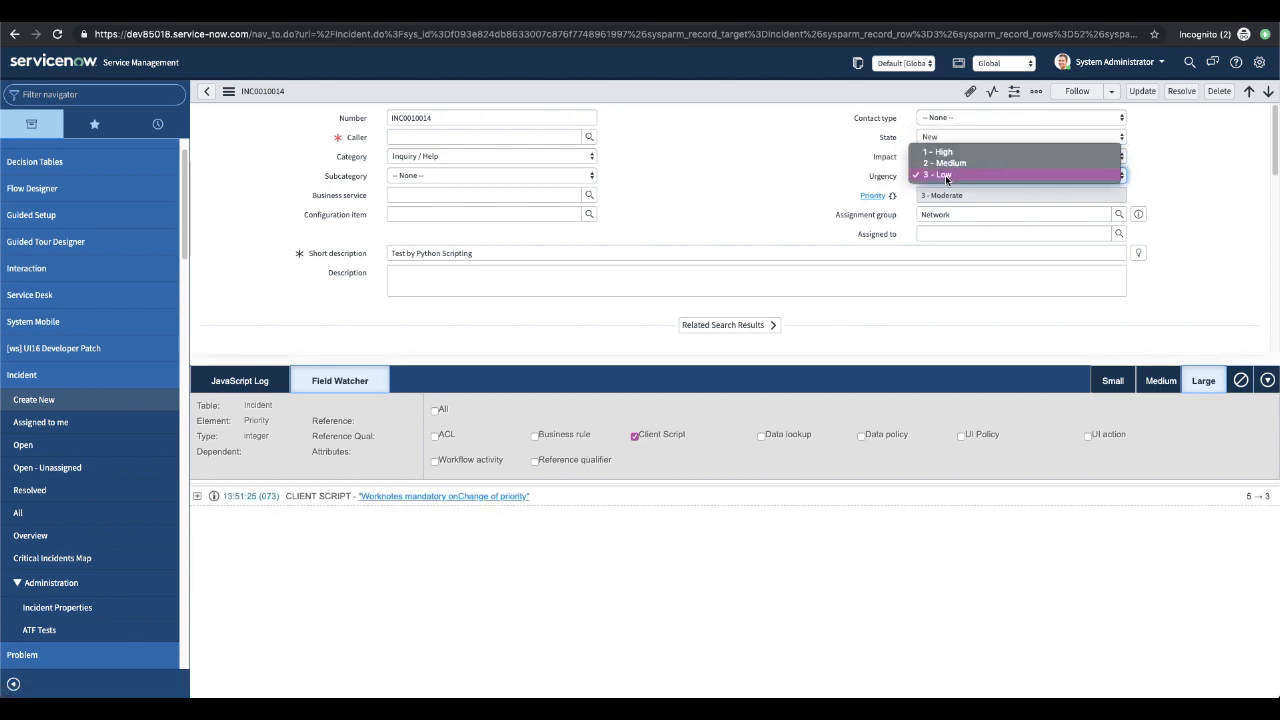
left_click(870, 168)
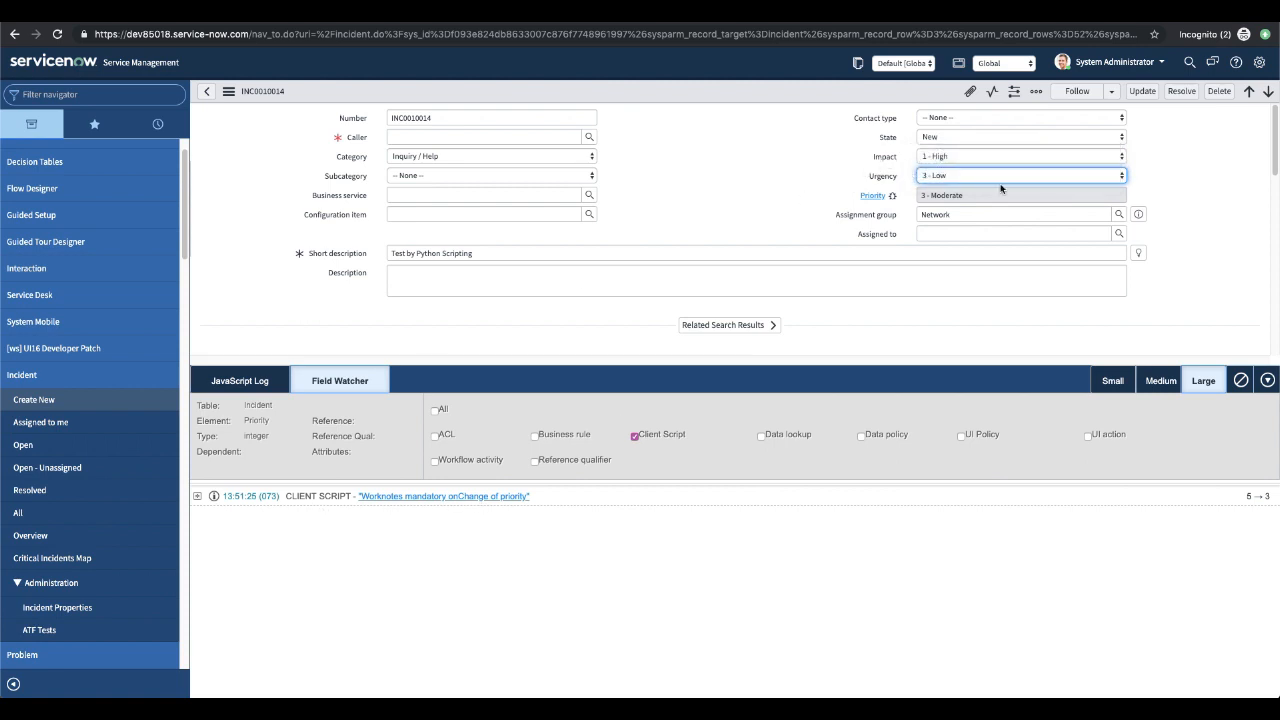
left_click(938, 177)
left_click(950, 153)
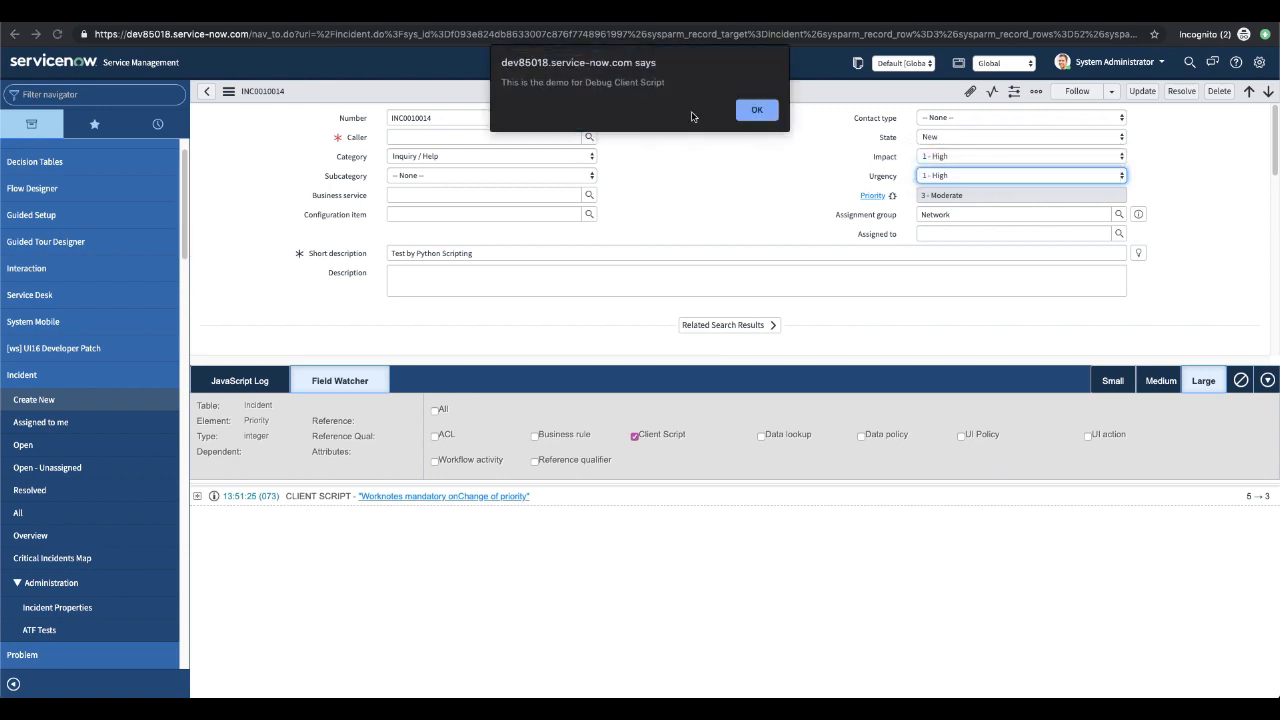
left_click(757, 112)
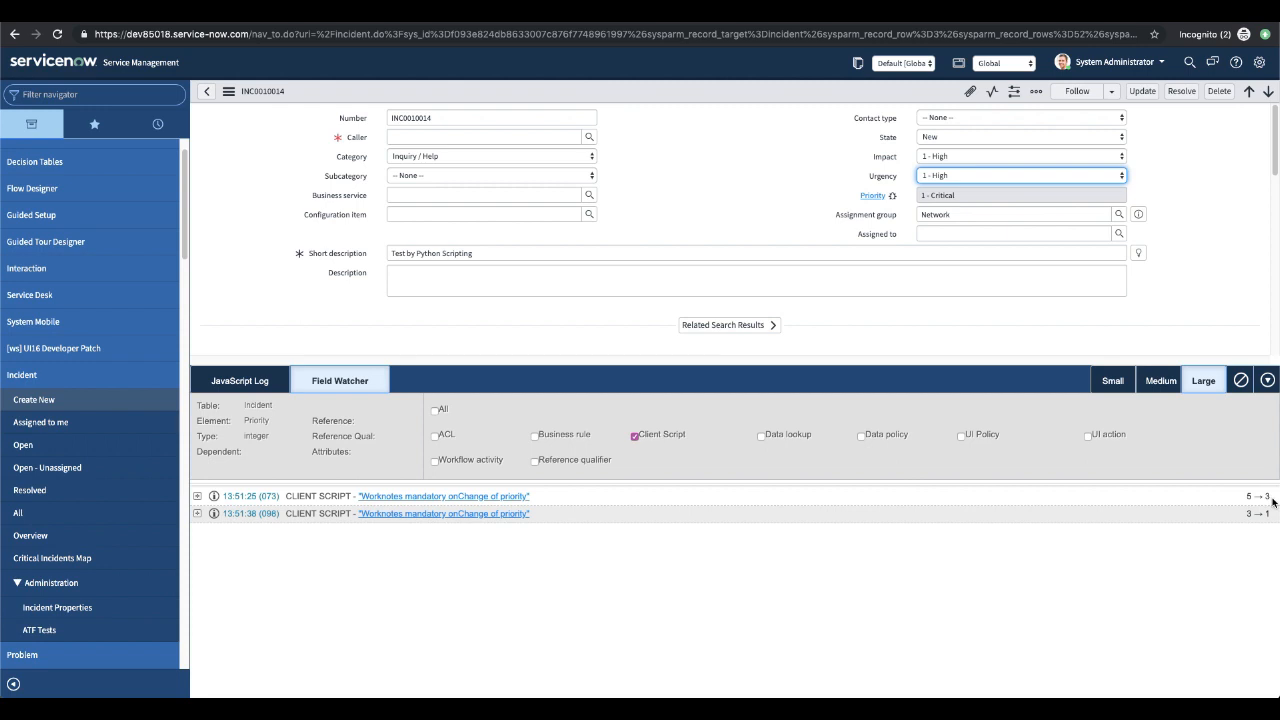
left_click(946, 157)
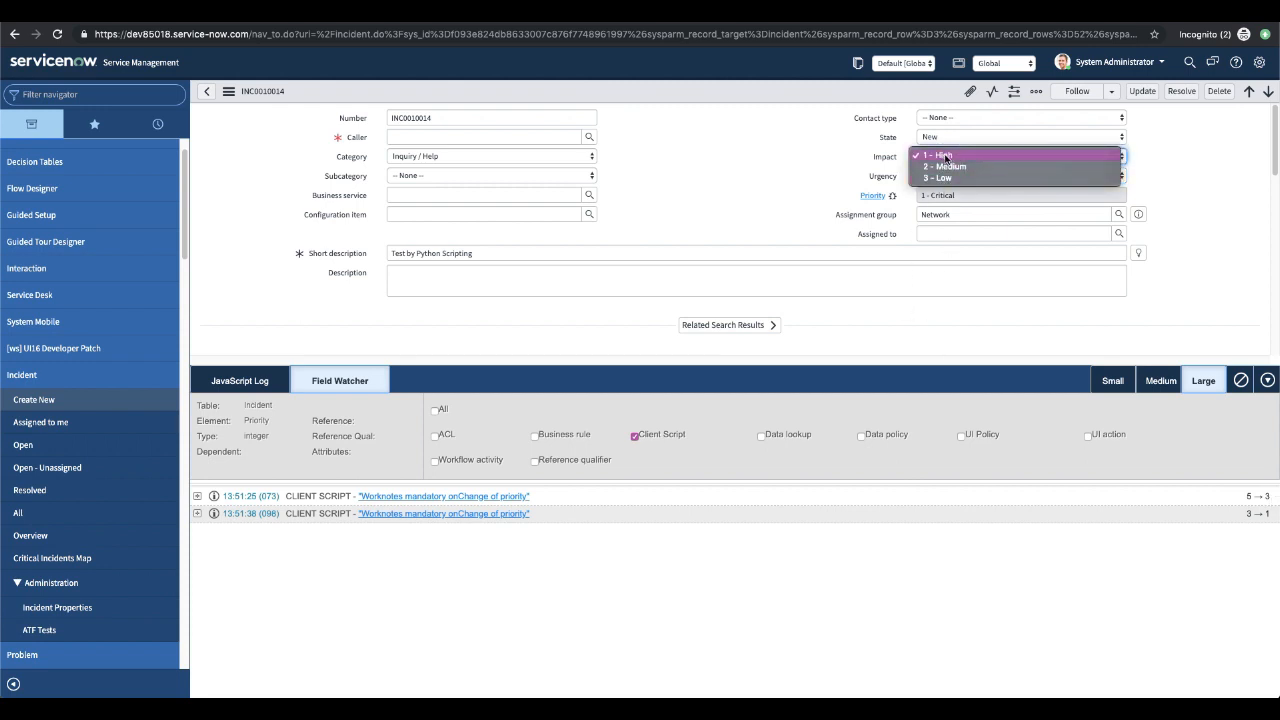
left_click(946, 157)
left_click(943, 176)
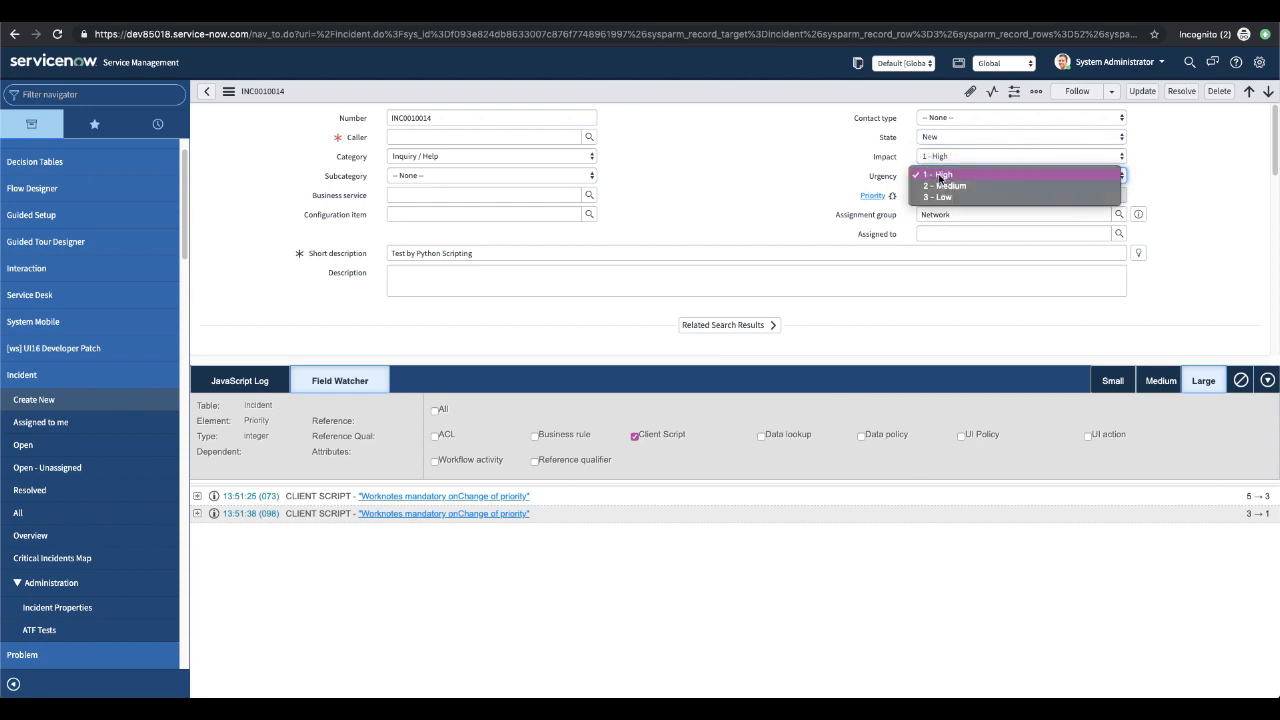
left_click(940, 175)
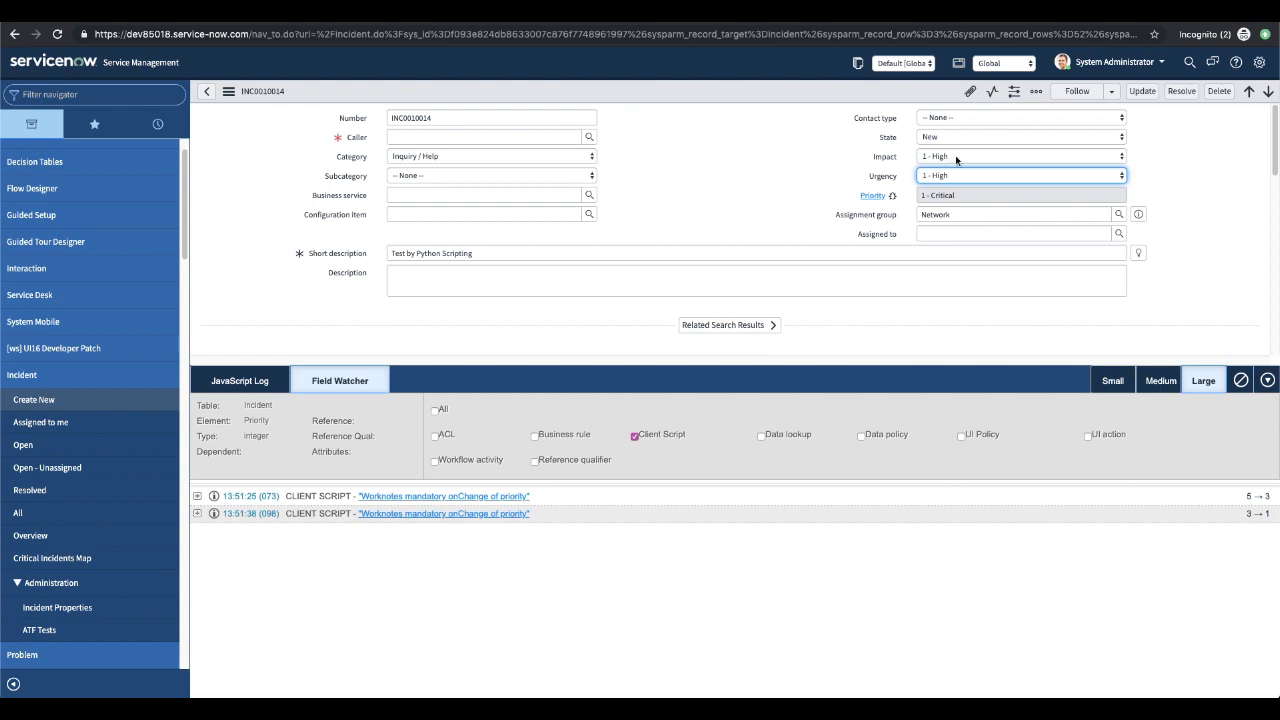
left_click(950, 196)
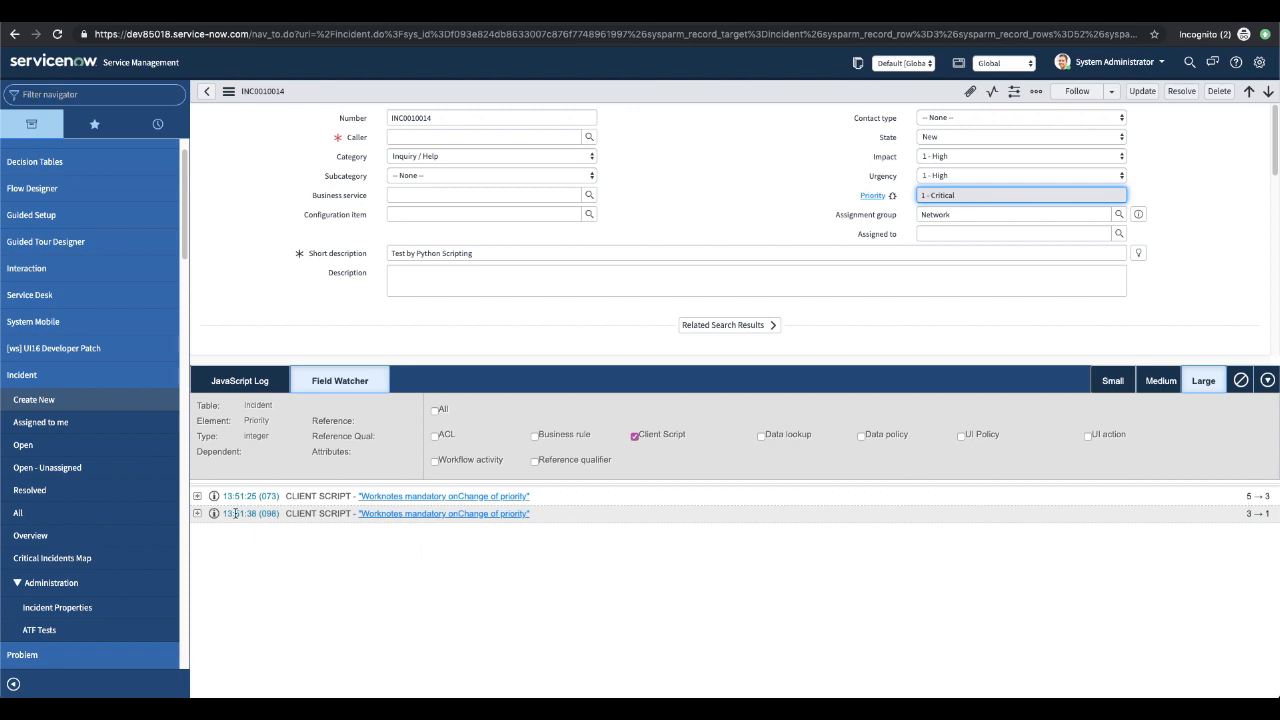
Expand the first Field Watcher entry to trace the scripts and policies behind the priority change, and check the form's Work notes field.
left_click(197, 497)
scroll(260, 494, "down", 2)
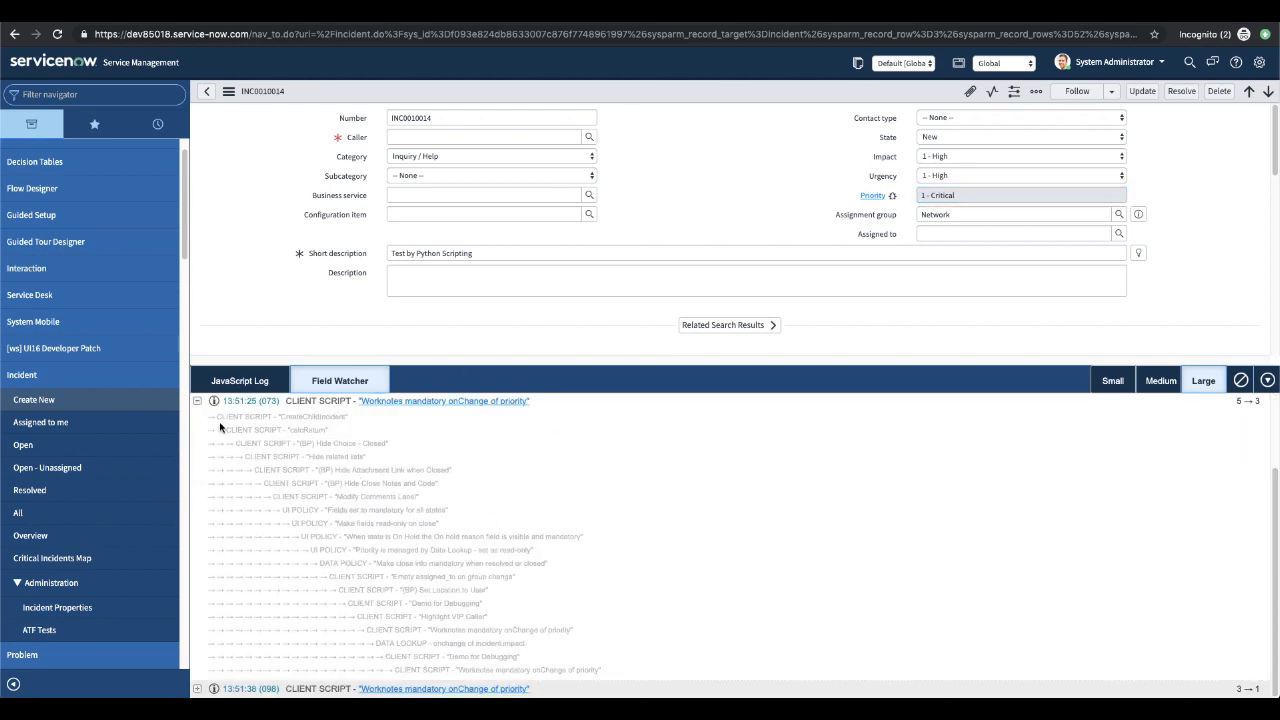
left_click_drag(220, 414, 654, 669)
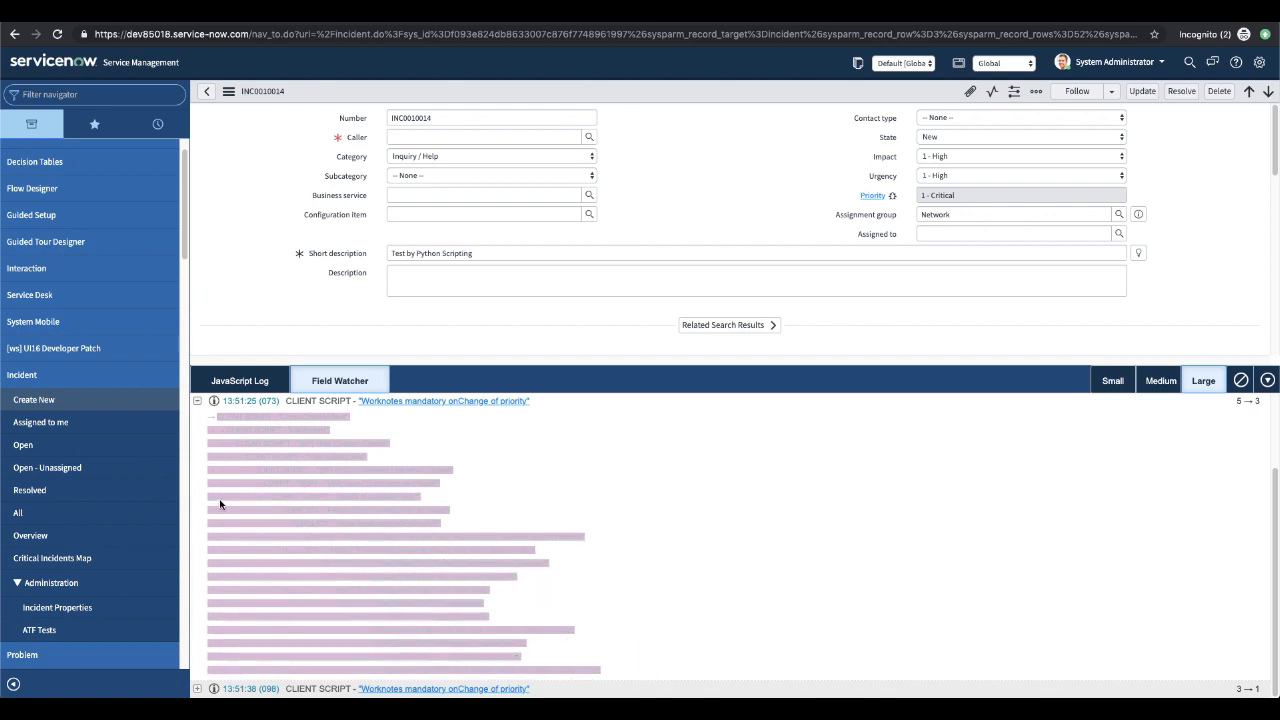
left_click(247, 425)
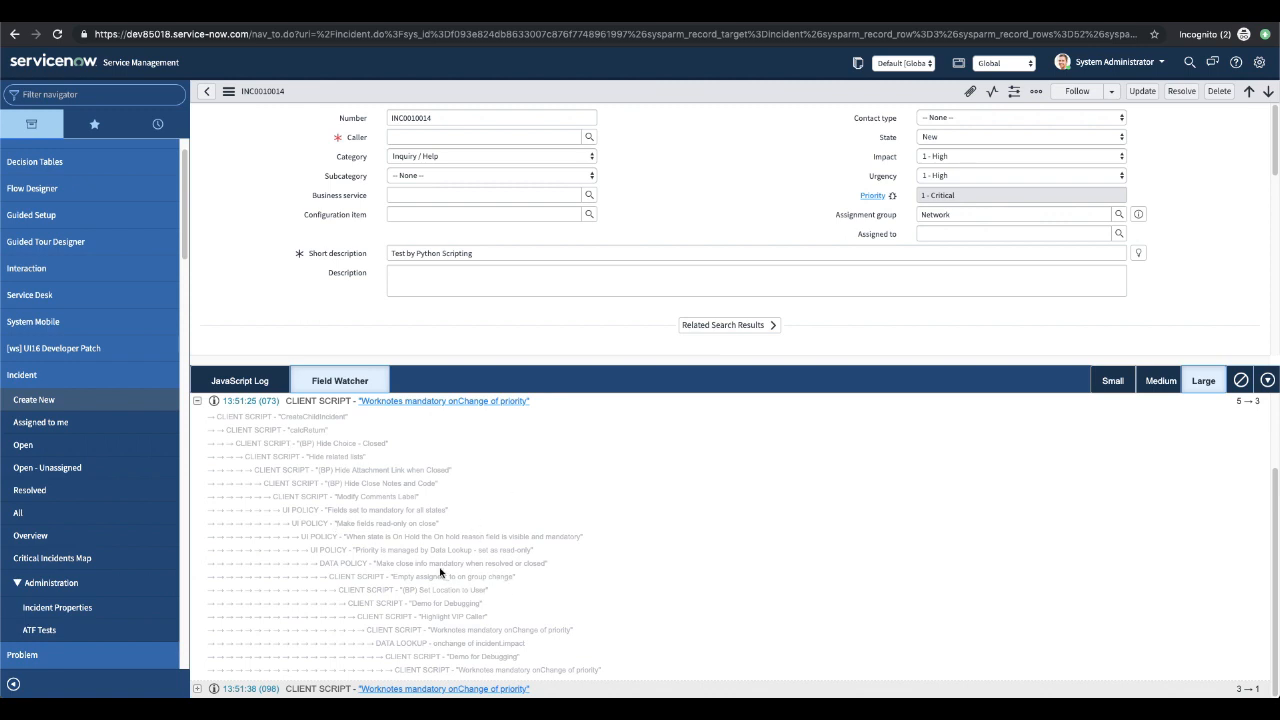
left_click_drag(458, 670, 623, 671)
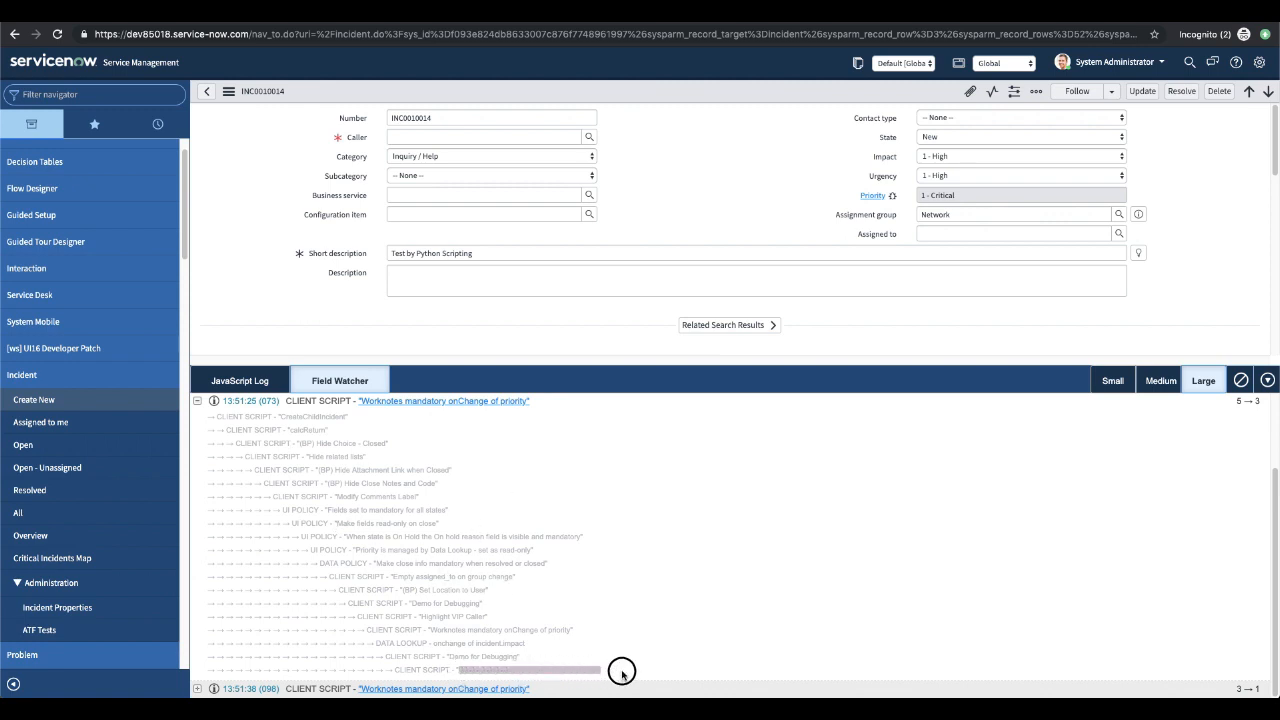
left_click(628, 514)
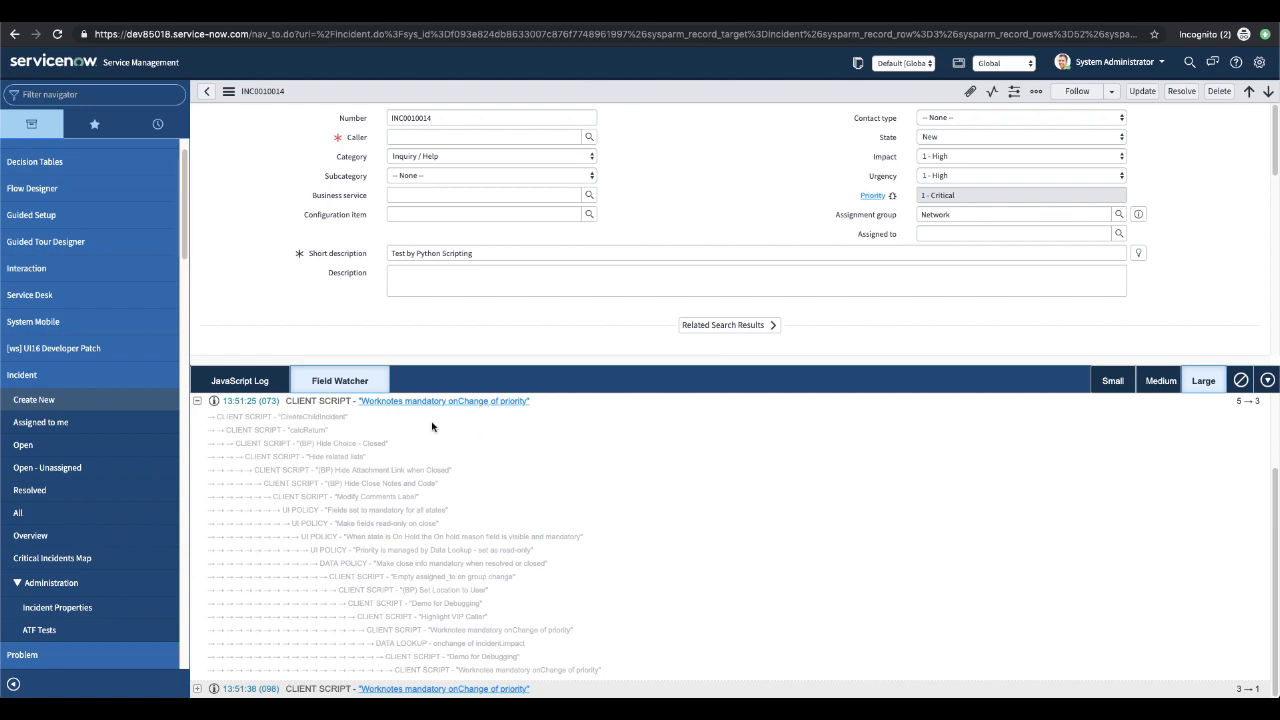
scroll(664, 178, "down", 1)
scroll(664, 178, "down", 3)
scroll(664, 180, "up", 1)
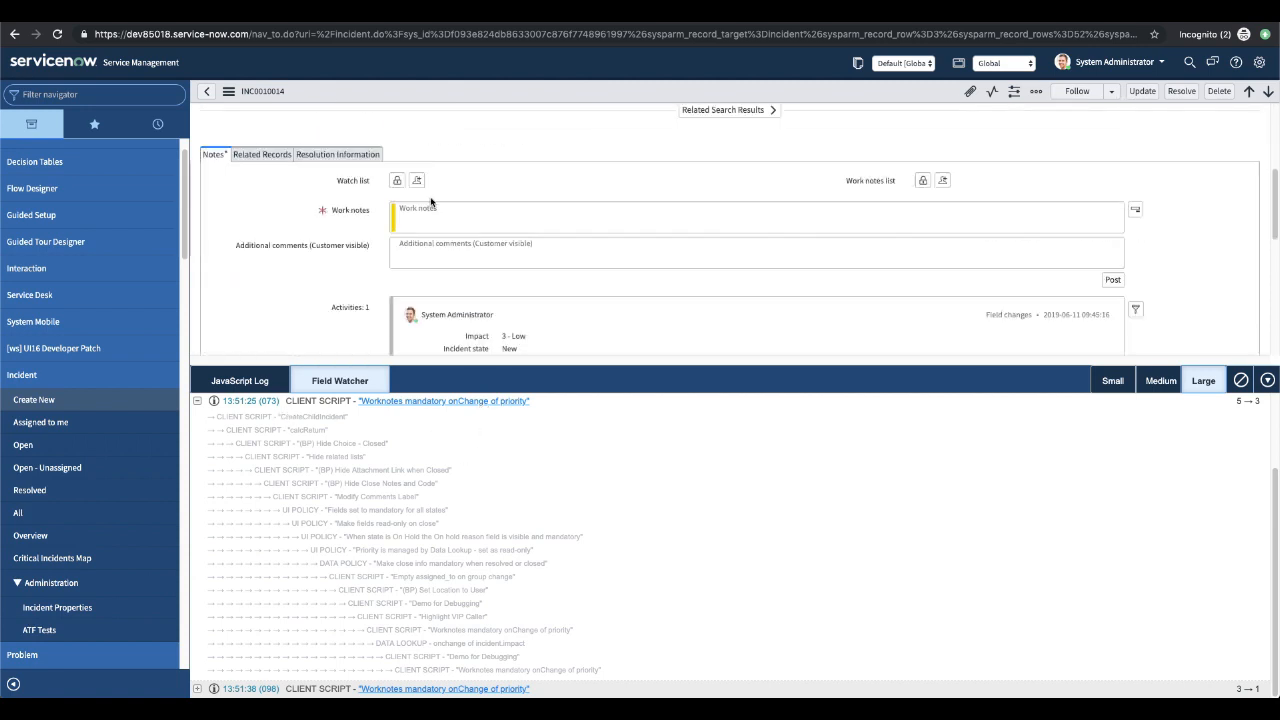
scroll(433, 209, "up", 2)
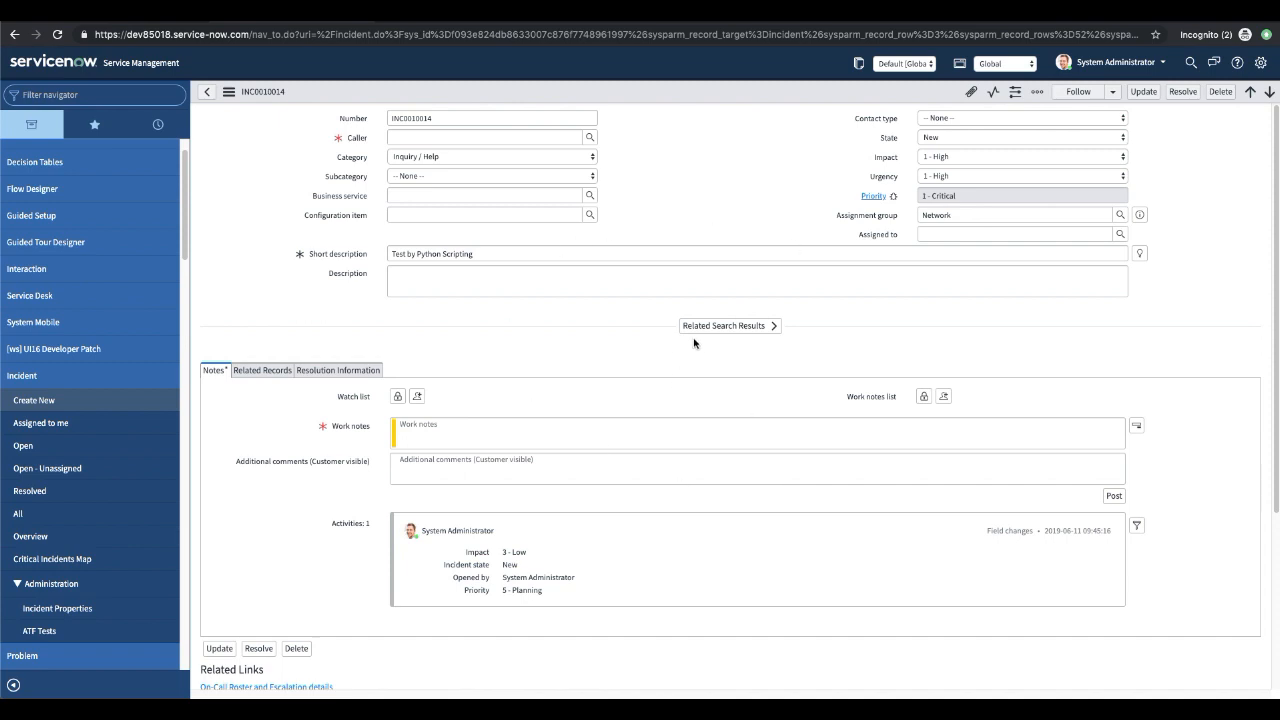
Show the incident form's response time details and examine the breakdown into network, server and browser time.
scroll(761, 385, "down", 3)
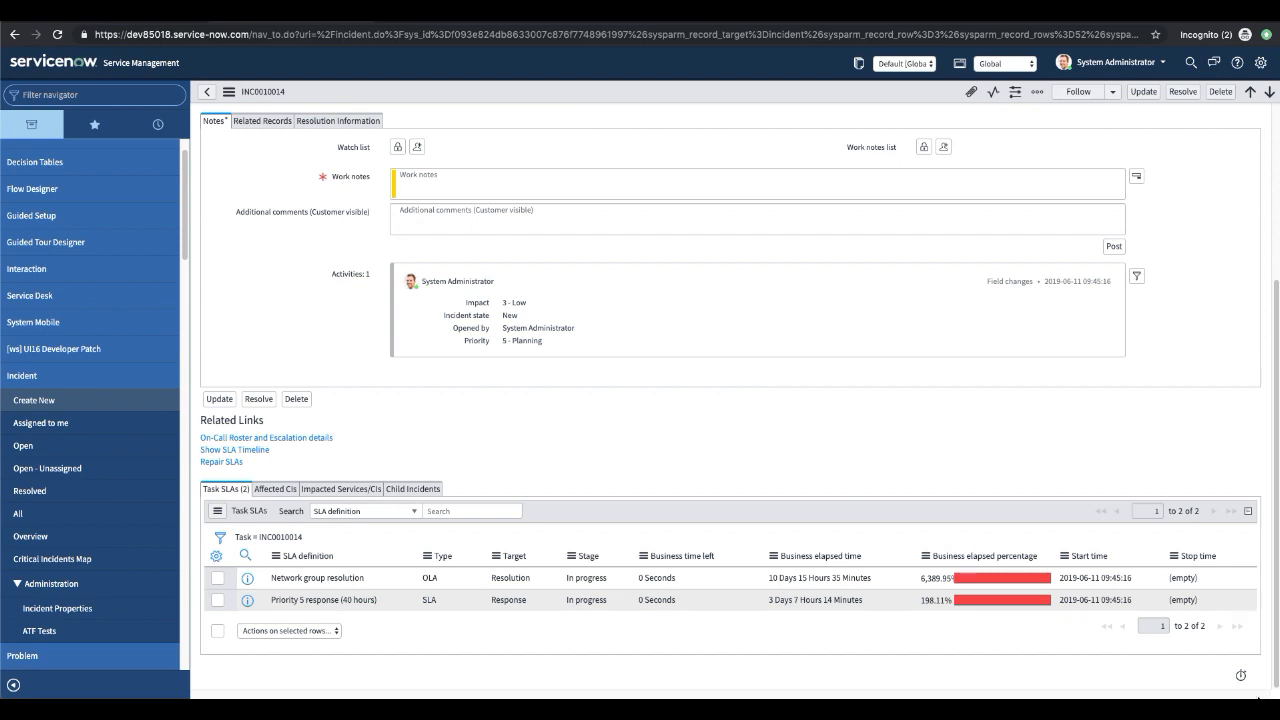
mouse_move(1240, 678)
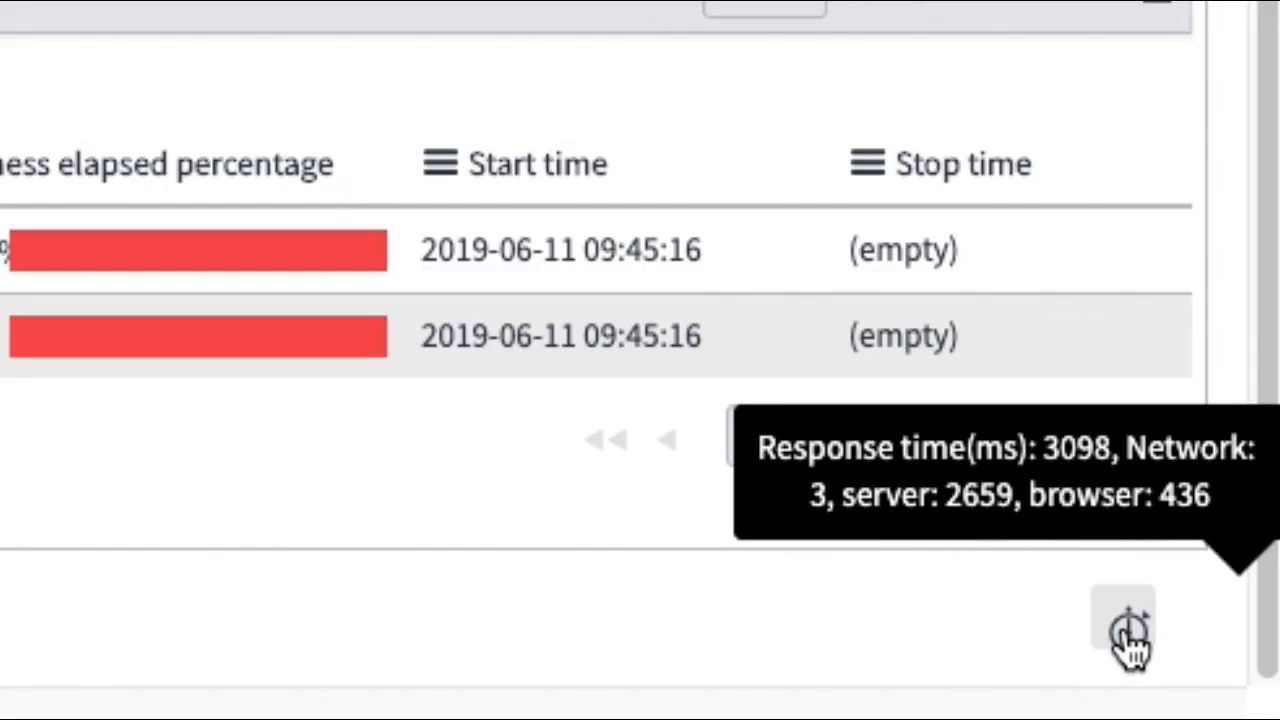
left_click(1240, 678)
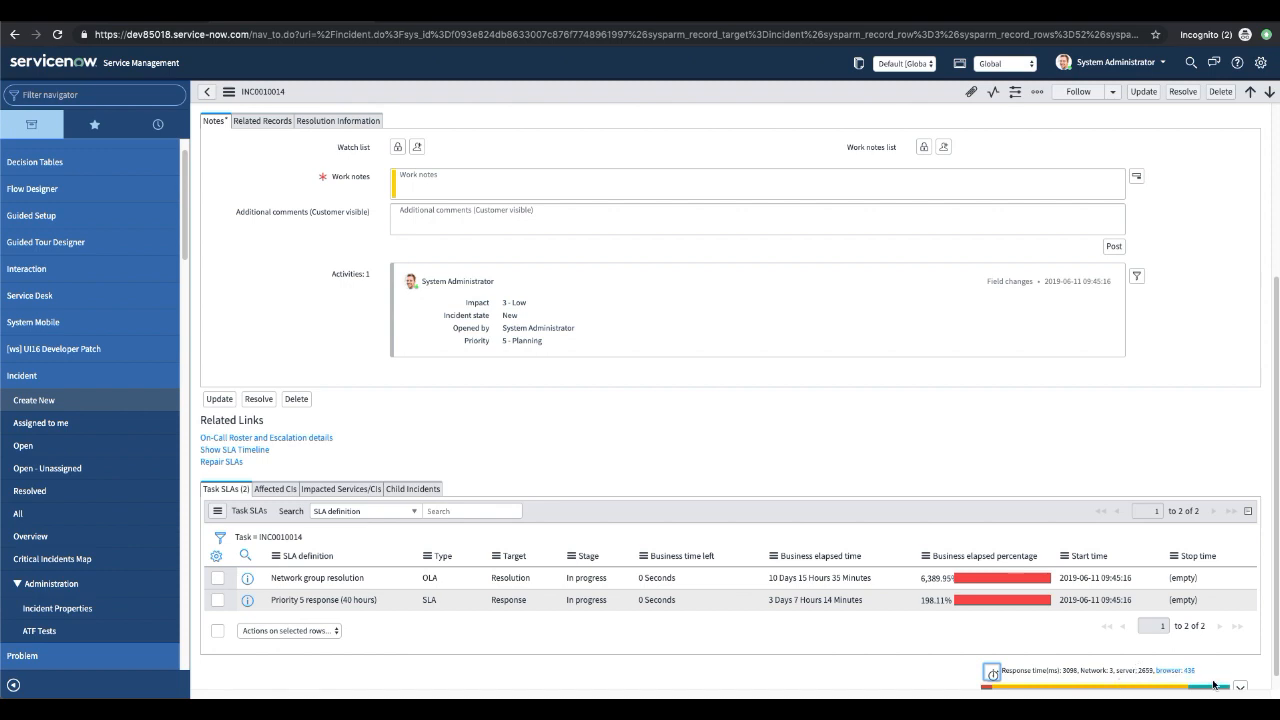
left_click(992, 674)
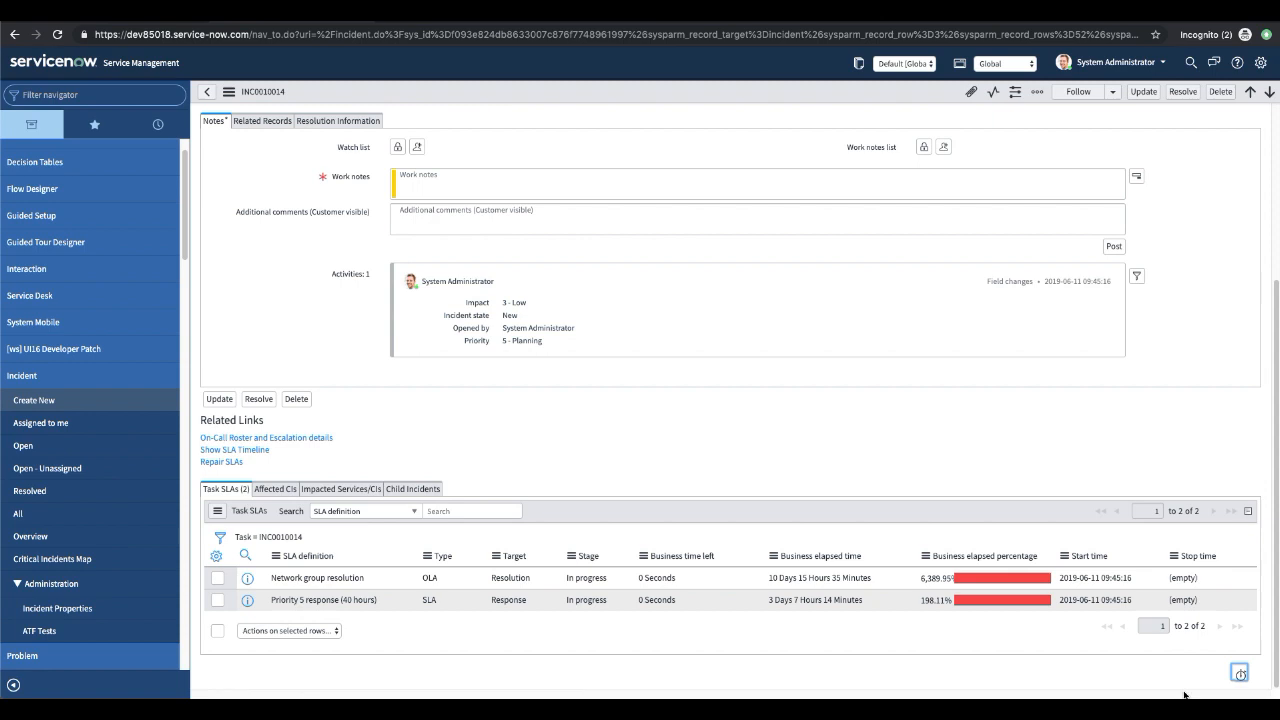
mouse_move(1238, 677)
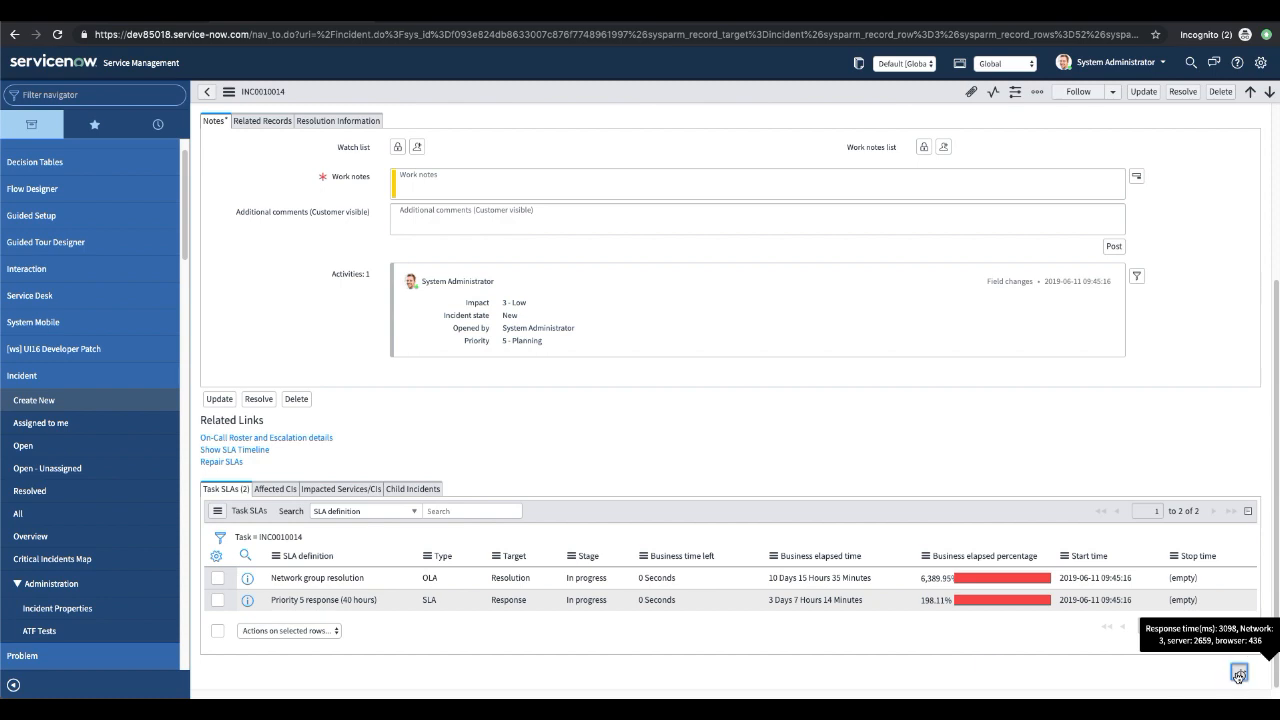
left_click(1238, 675)
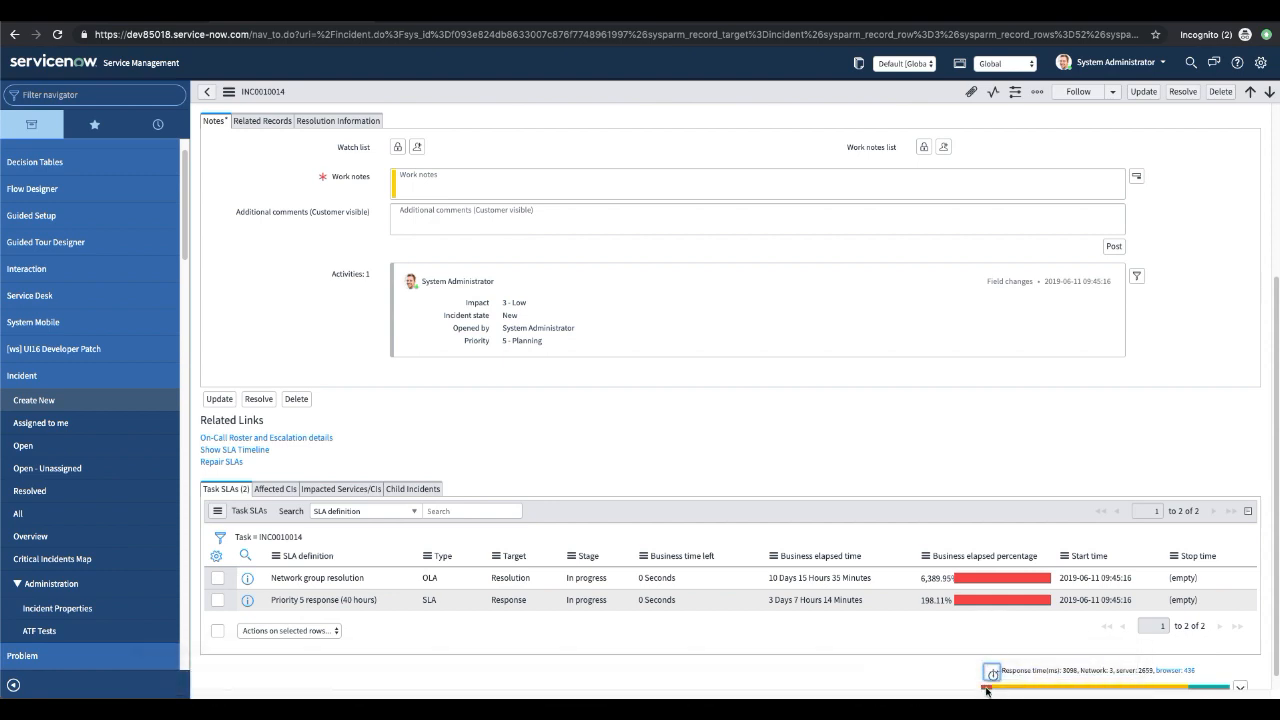
mouse_move(988, 690)
mouse_move(1088, 690)
mouse_move(1210, 690)
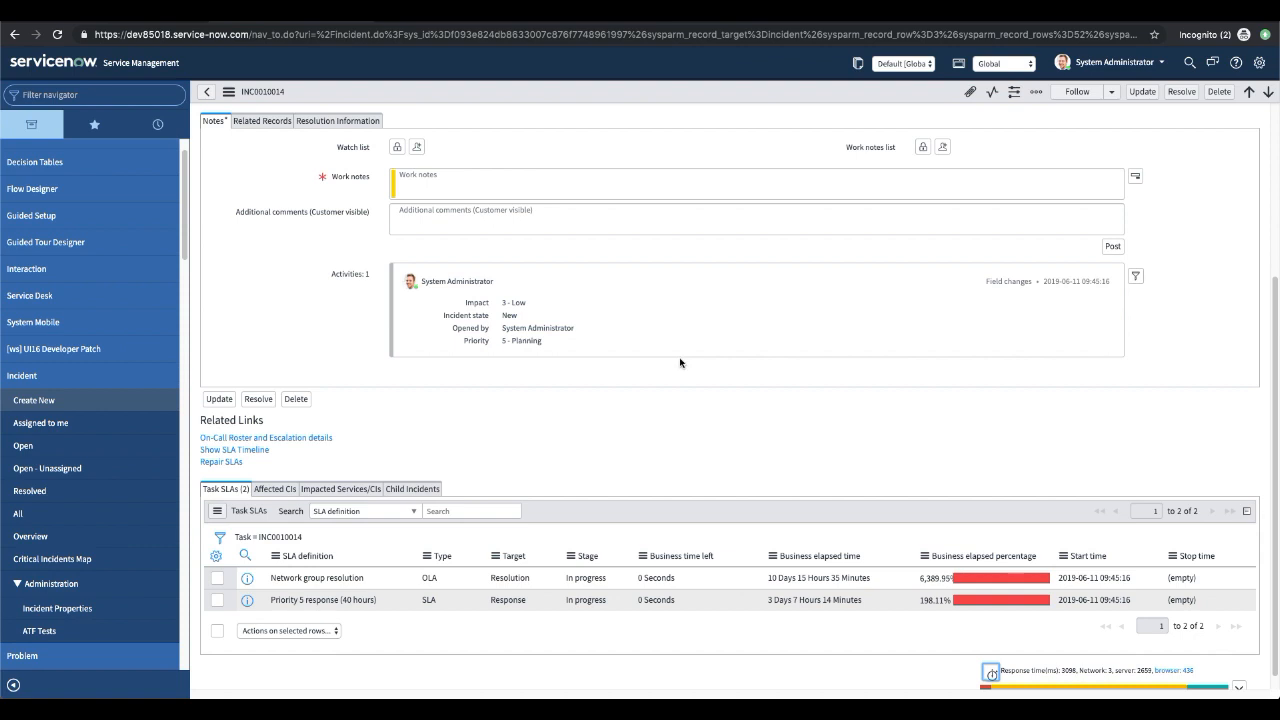
scroll(680, 362, "up", 5)
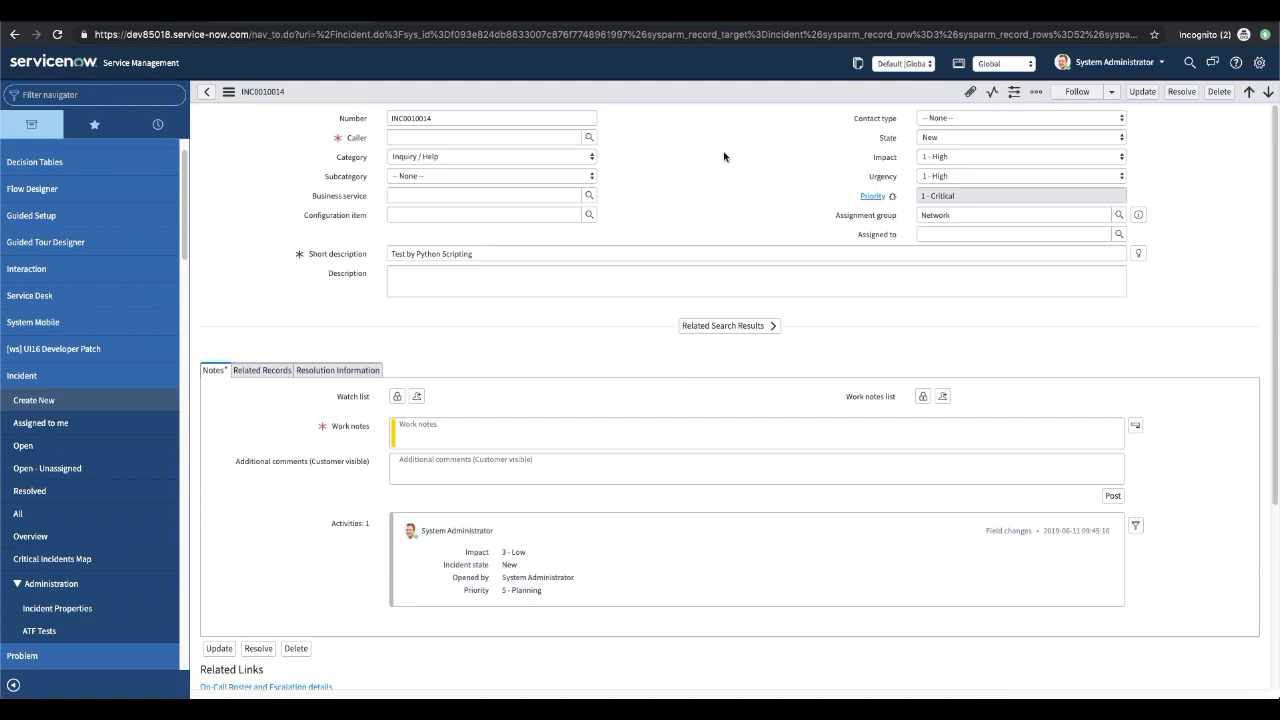
right_click(539, 95)
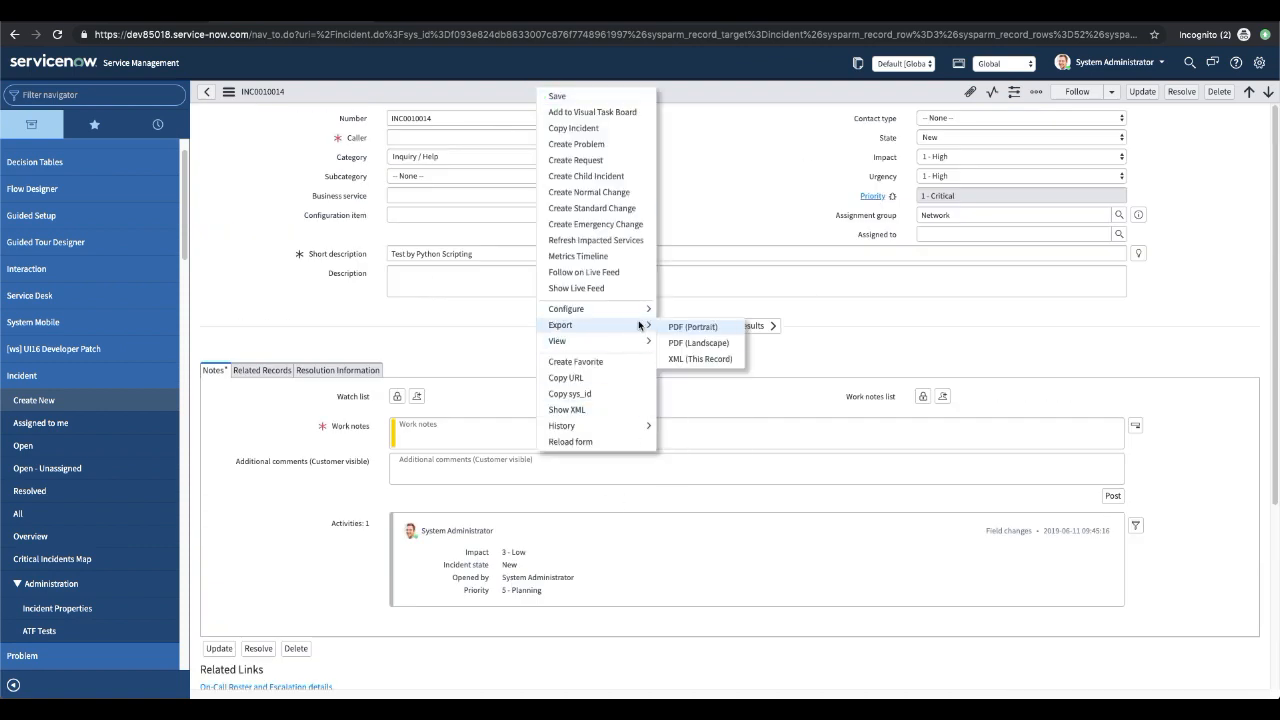
mouse_move(636, 310)
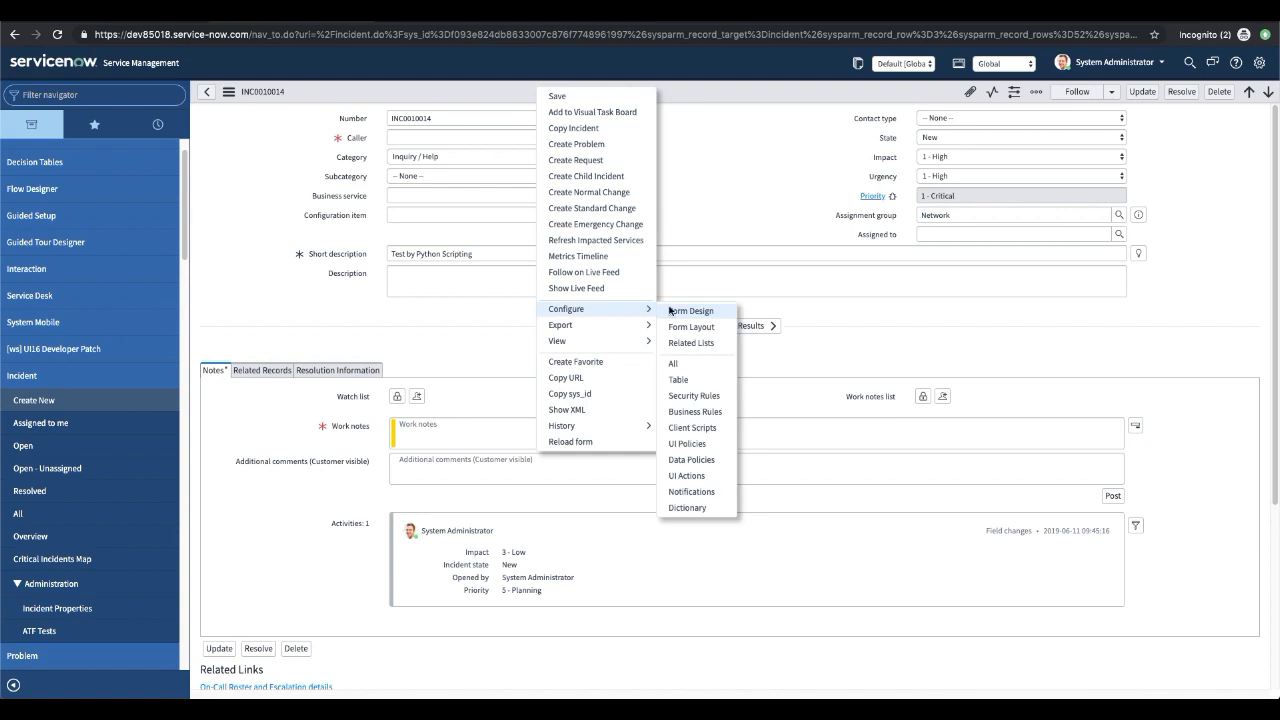
left_click(701, 400)
left_click(661, 233)
Open the Demo for Debugging client script from the incident form's client scripts configuration, leaving the form without saving its changes.
right_click(571, 94)
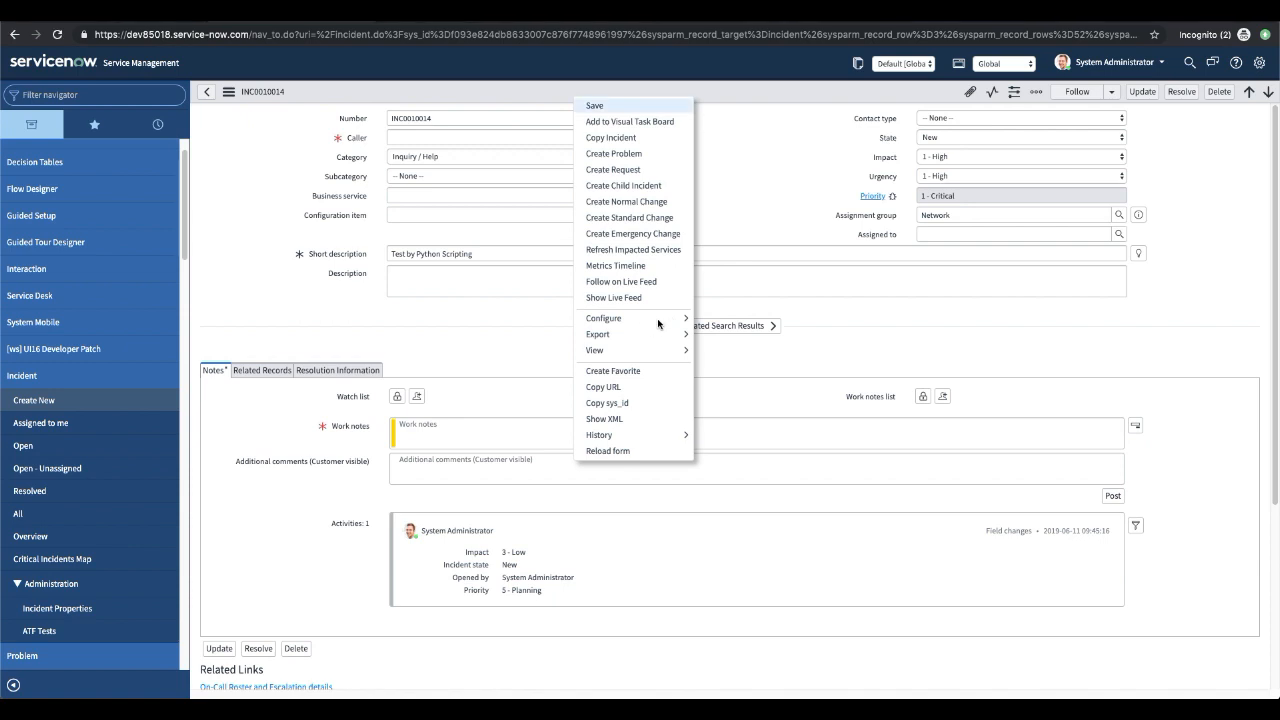
mouse_move(662, 320)
left_click(730, 437)
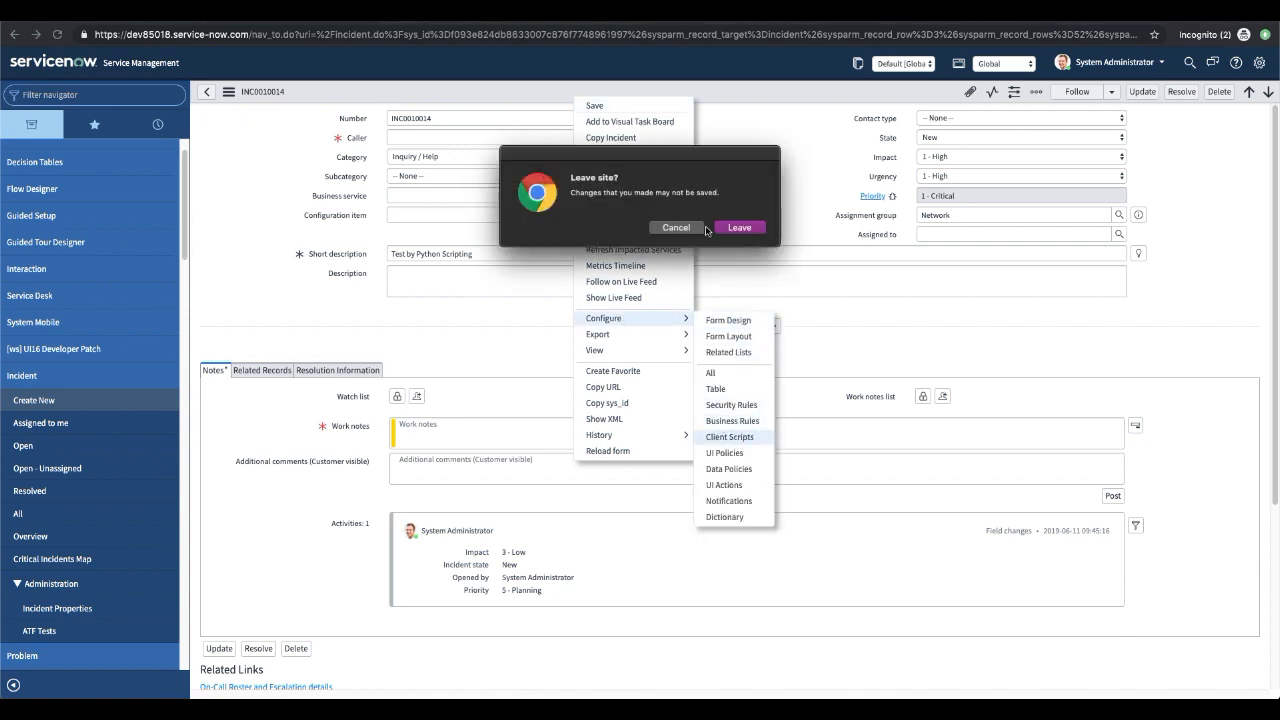
left_click(732, 230)
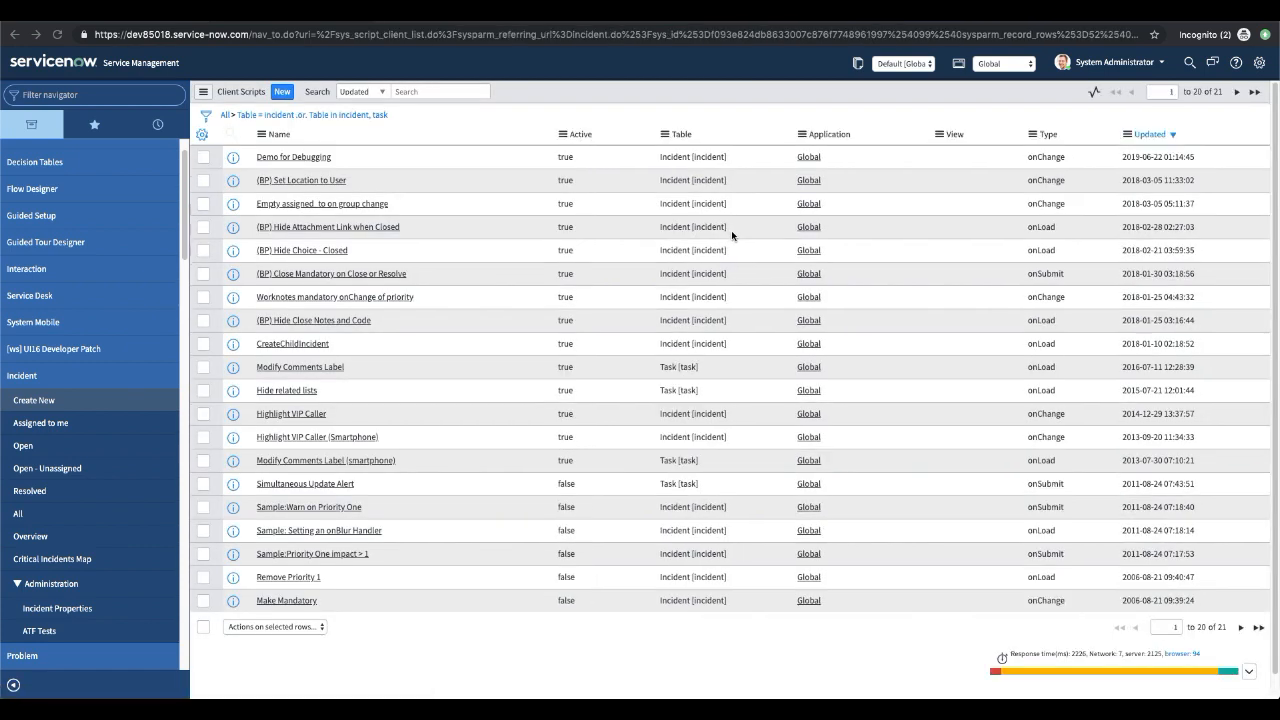
left_click(297, 158)
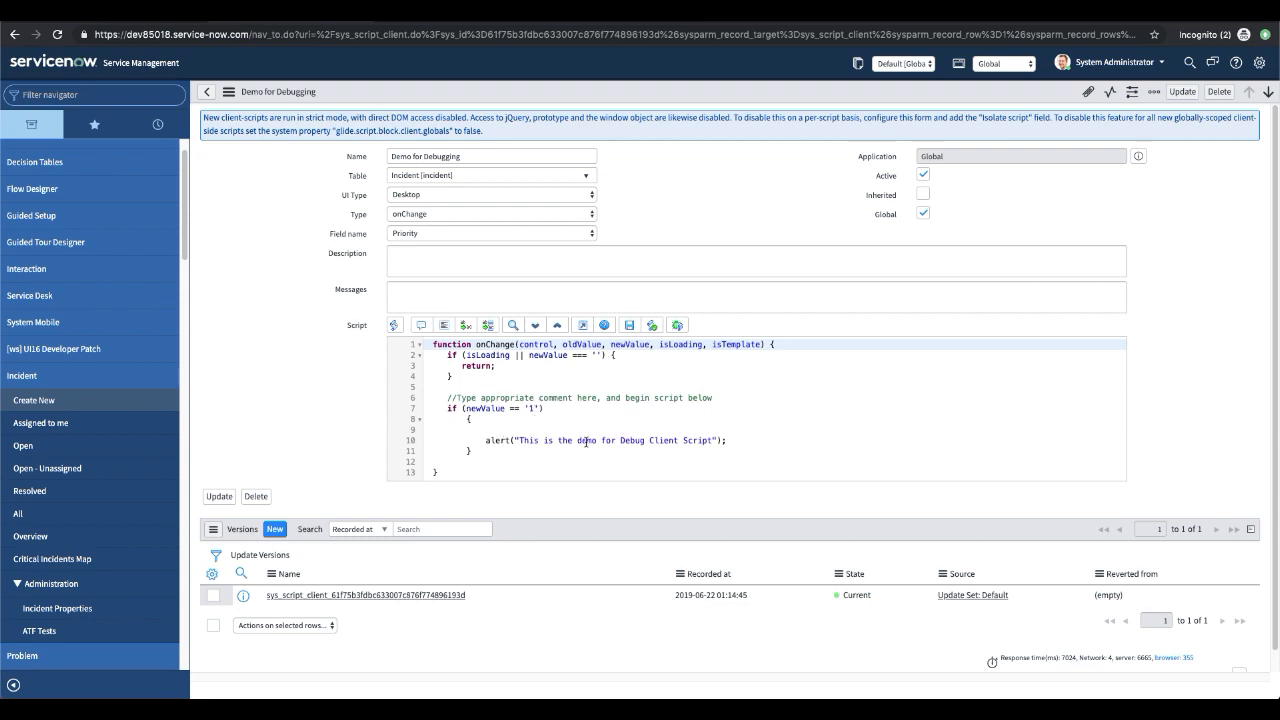
Wrap the if (newValue == '1') block of the script in a try { } block.
left_click(736, 396)
key("Return")
key("Return")
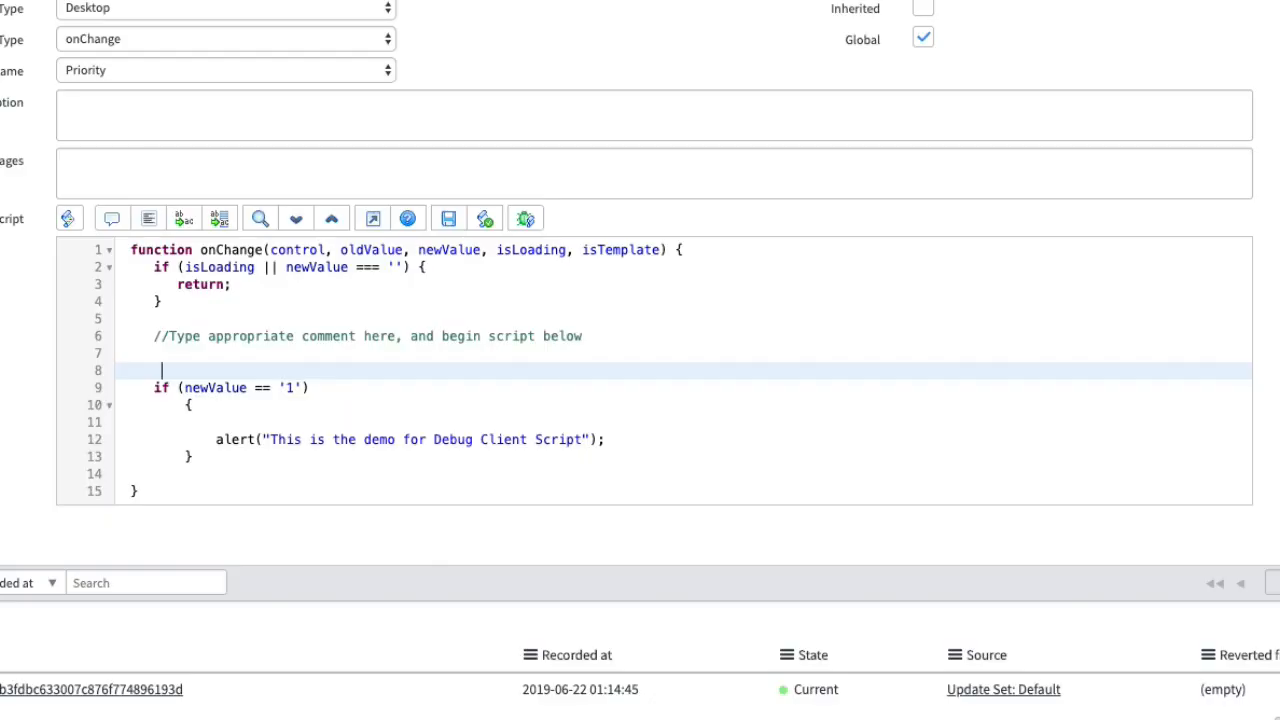
type("try{")
key("Down")
key("Down")
key("Down")
key("Down")
key("Down")
key("Return")
type("}")
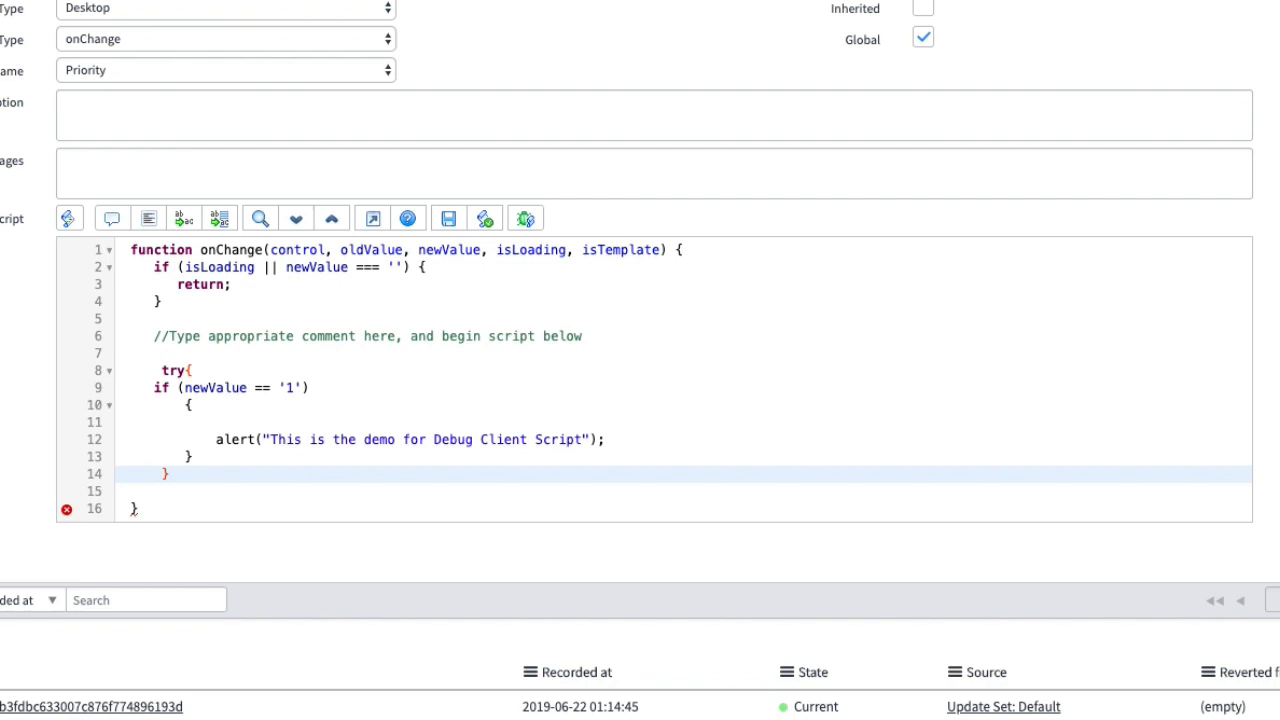
Add a catch(err) block a few lines below the try block.
key("Return")
key("Return")
key("Return")
type("catc")
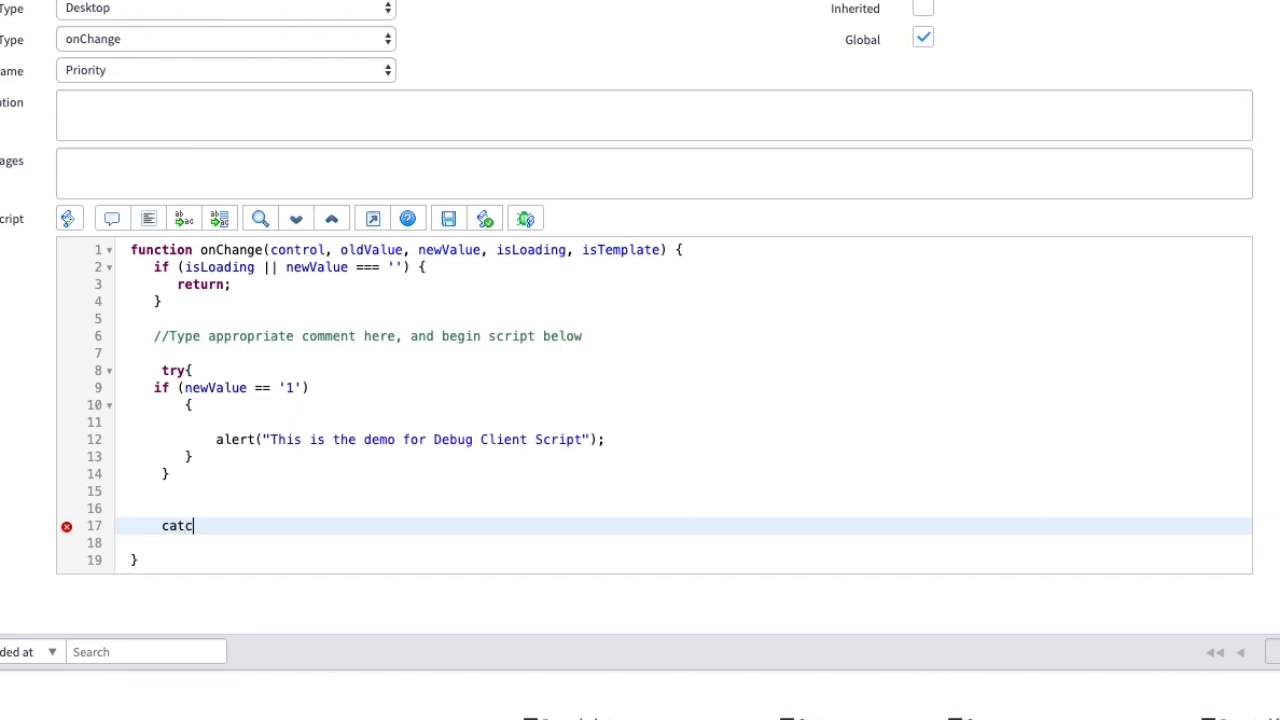
type("h(err){")
key("Return")
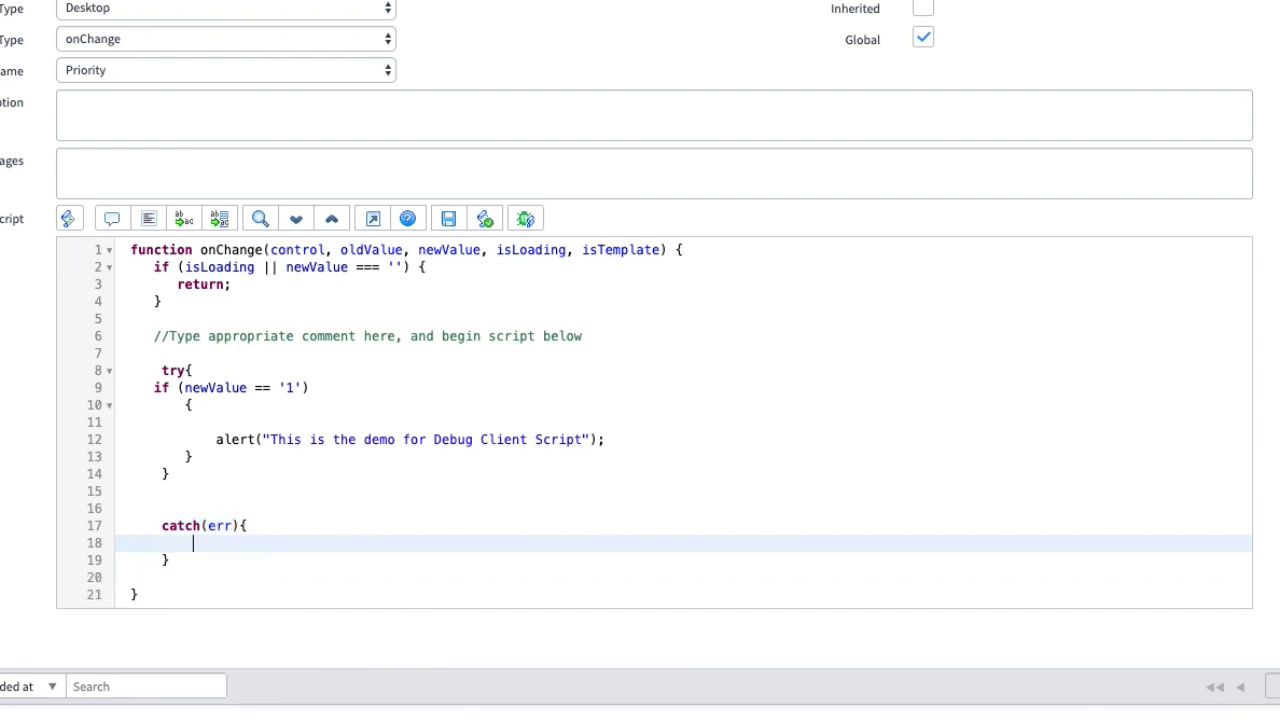
Inside the catch block, add the line jslog("LOG MEssage - We do have an error" + err);.
key("Return")
key("Up")
type("js")
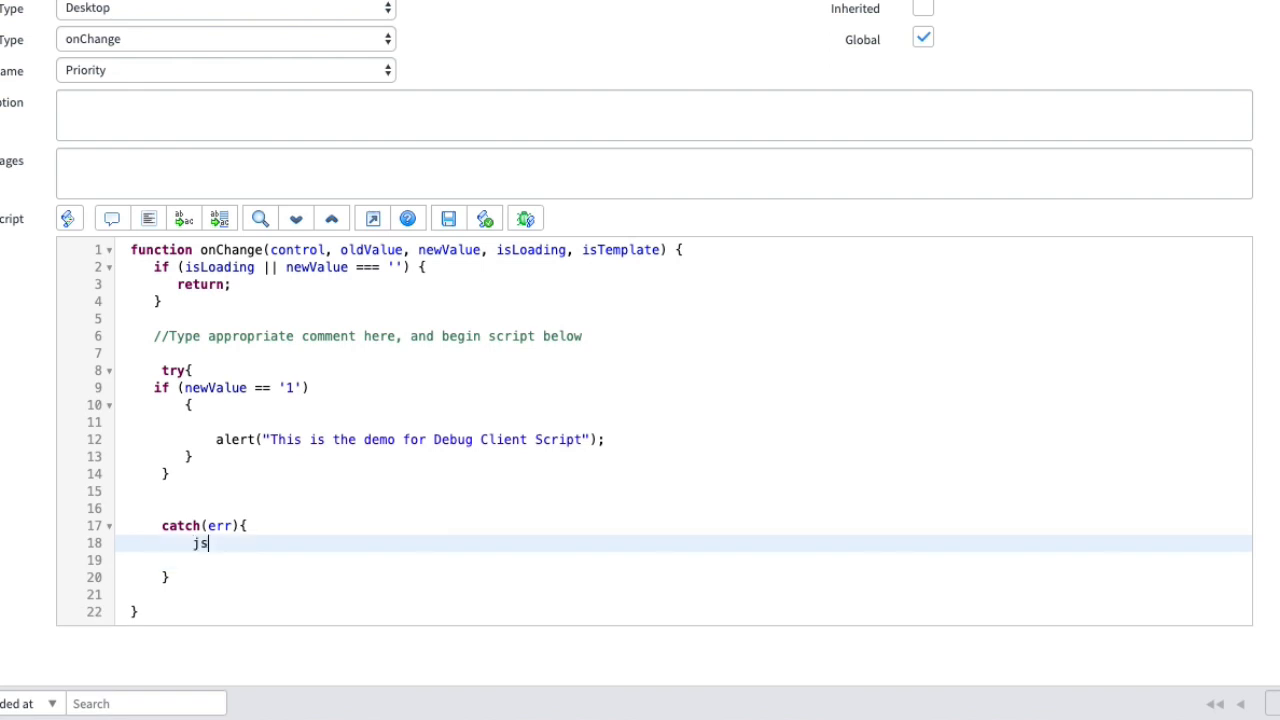
type("log(\"LOG MEssage - ")
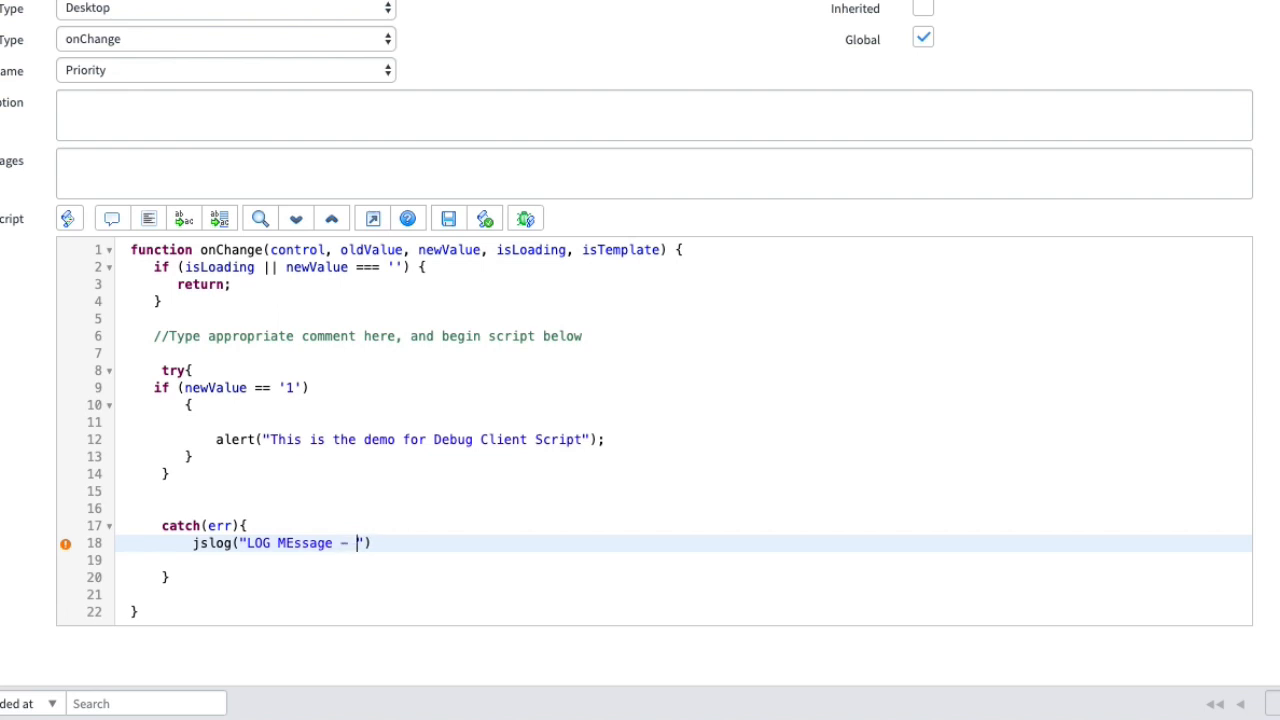
type("We do have an error")
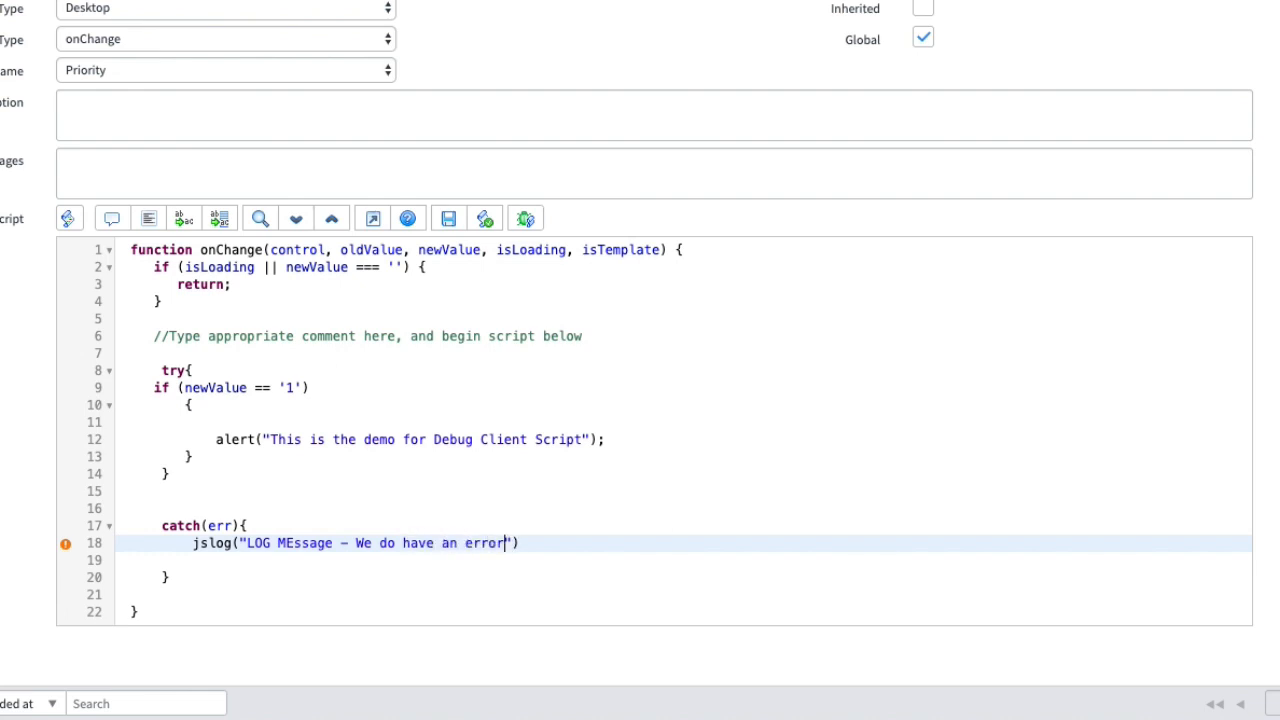
left_click(543, 543)
type(";")
left_click(518, 543)
type("+ err")
Compare the err parameter of the catch statement with the err variable passed to jslog.
key("Left")
key("Left")
key("Left")
key("Left")
key("Left")
key("Left")
key("Up")
key("Left")
key("Left")
key("Left")
key("Left")
key("Right")
key("Right")
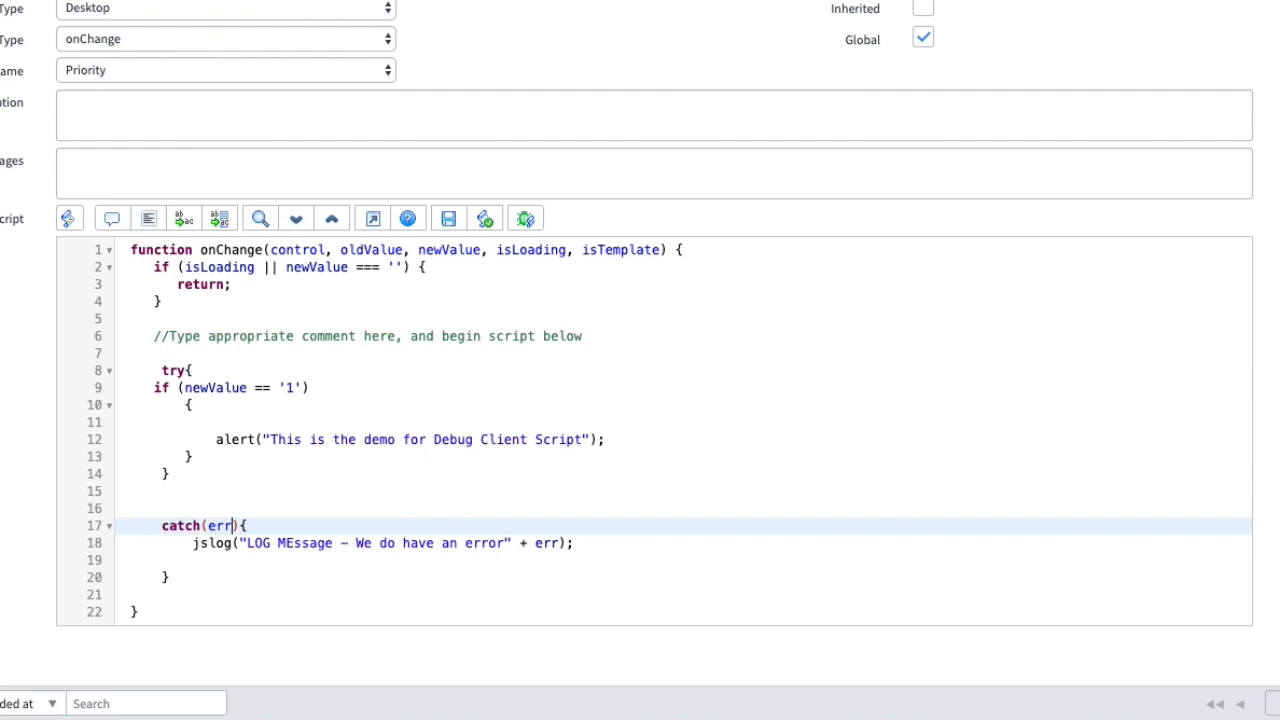
Save the client script and open incident INC0010014 from the list of open incidents.
left_click(600, 543)
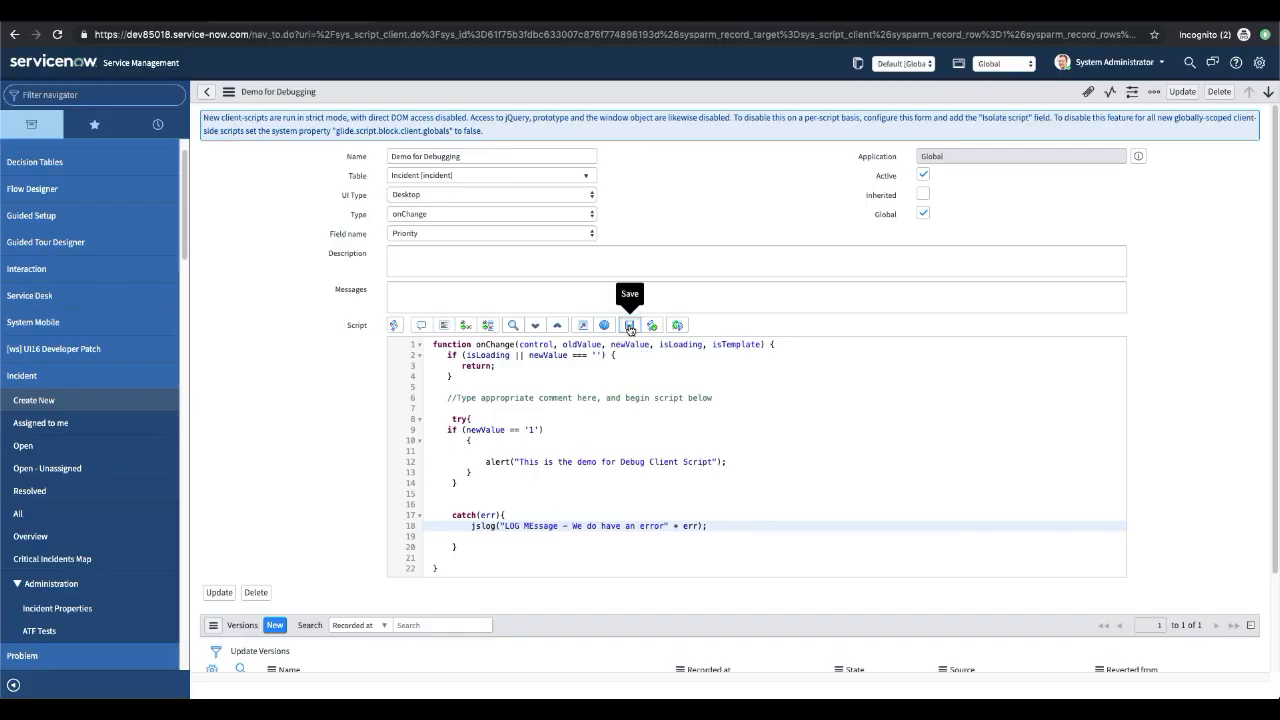
left_click(630, 326)
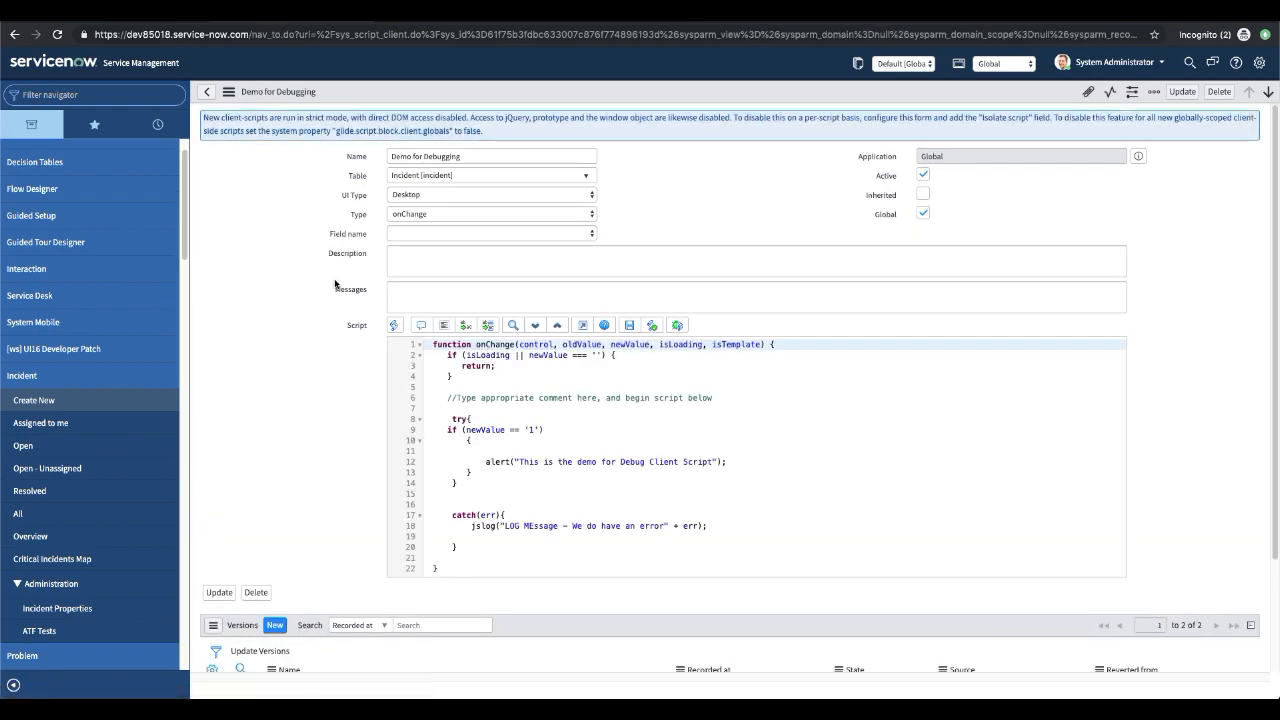
left_click(23, 446)
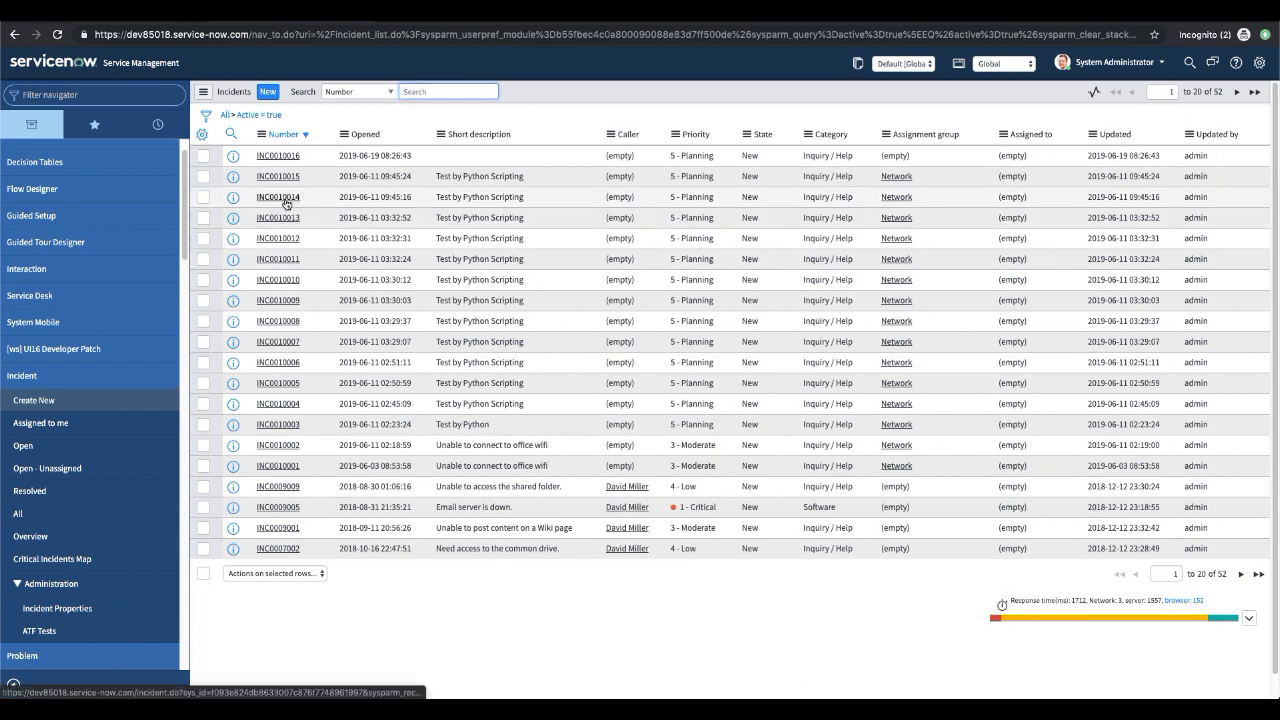
left_click(286, 203)
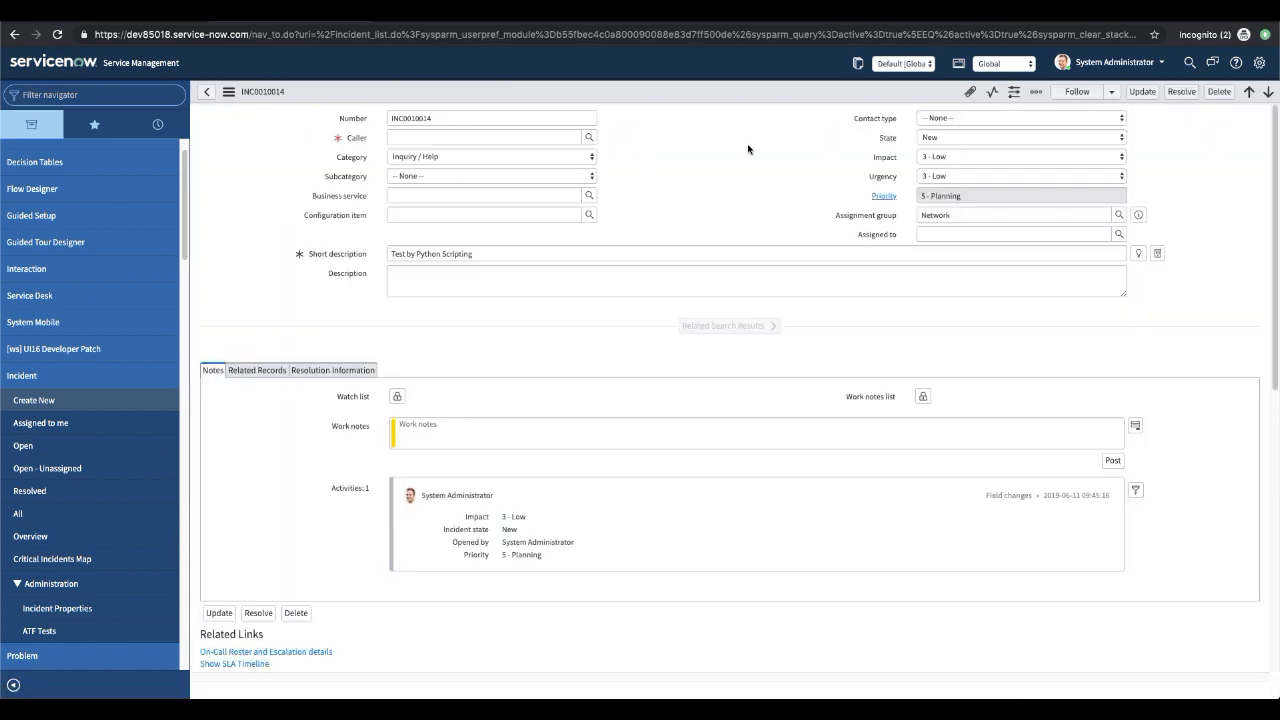
Enable the JavaScript Log and Field Watcher in the developer settings, show the JavaScript Log and clear its entries.
left_click(1259, 62)
left_click(700, 191)
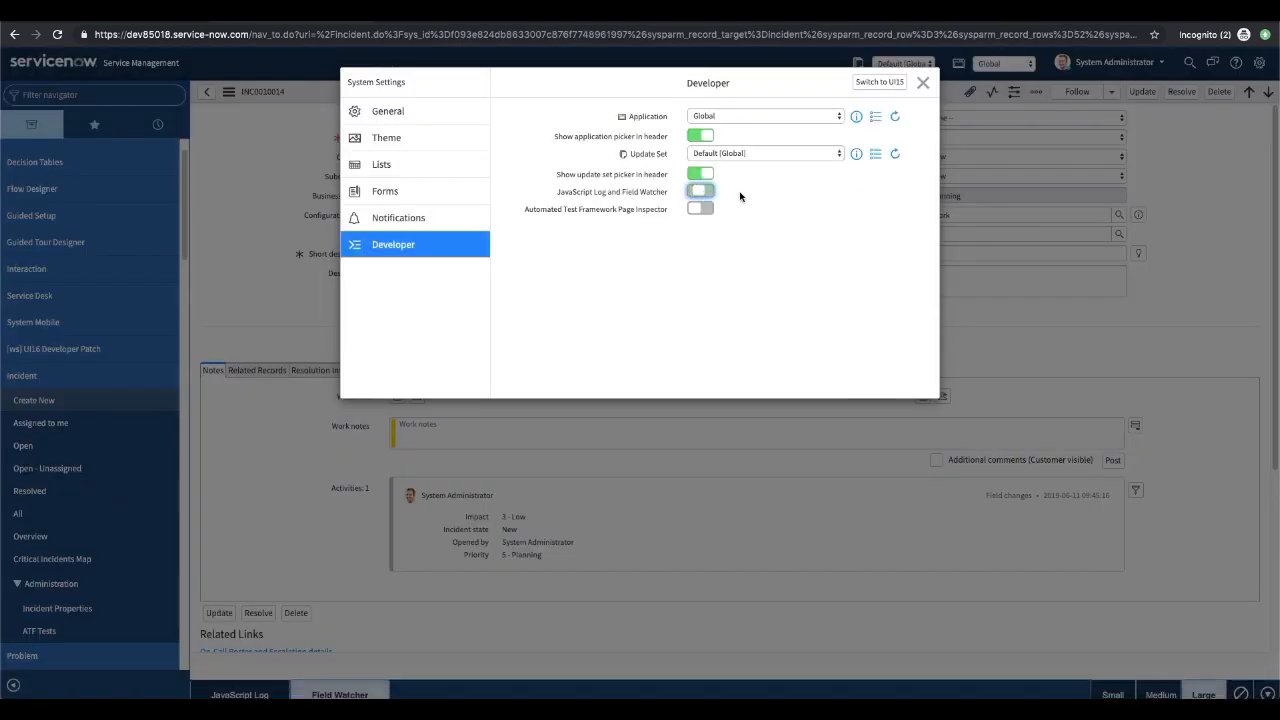
left_click(922, 82)
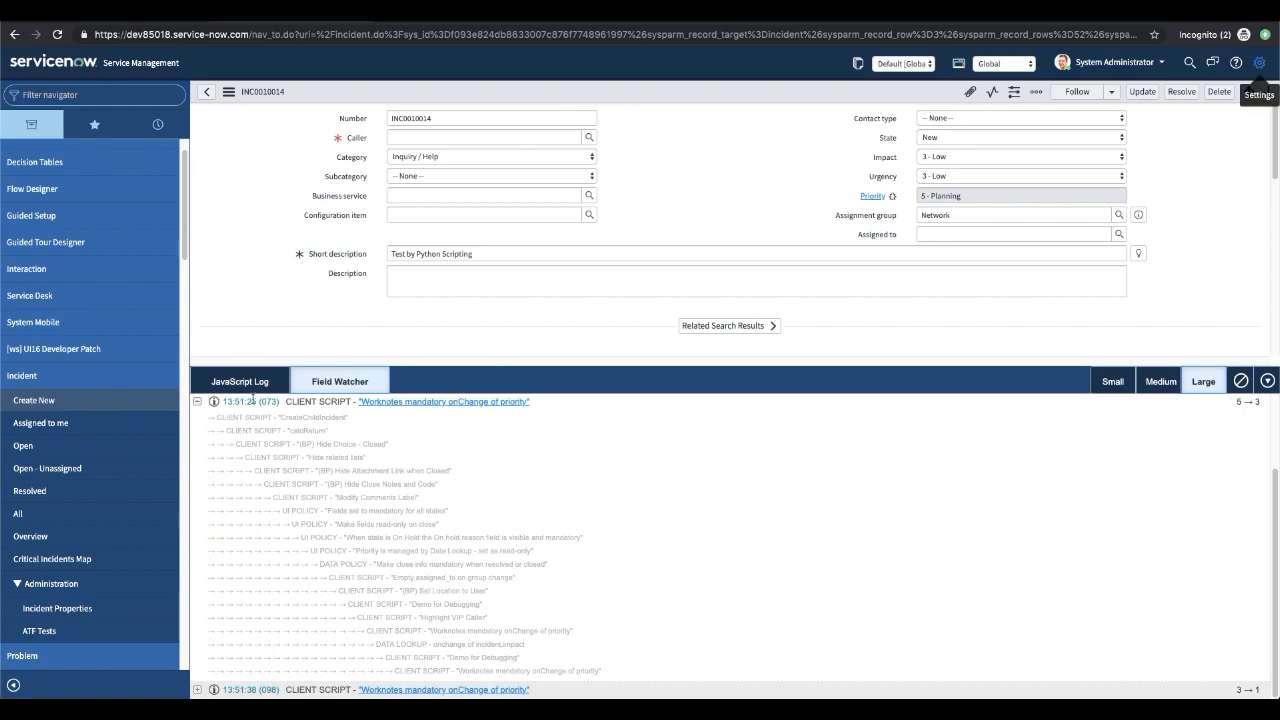
left_click(232, 383)
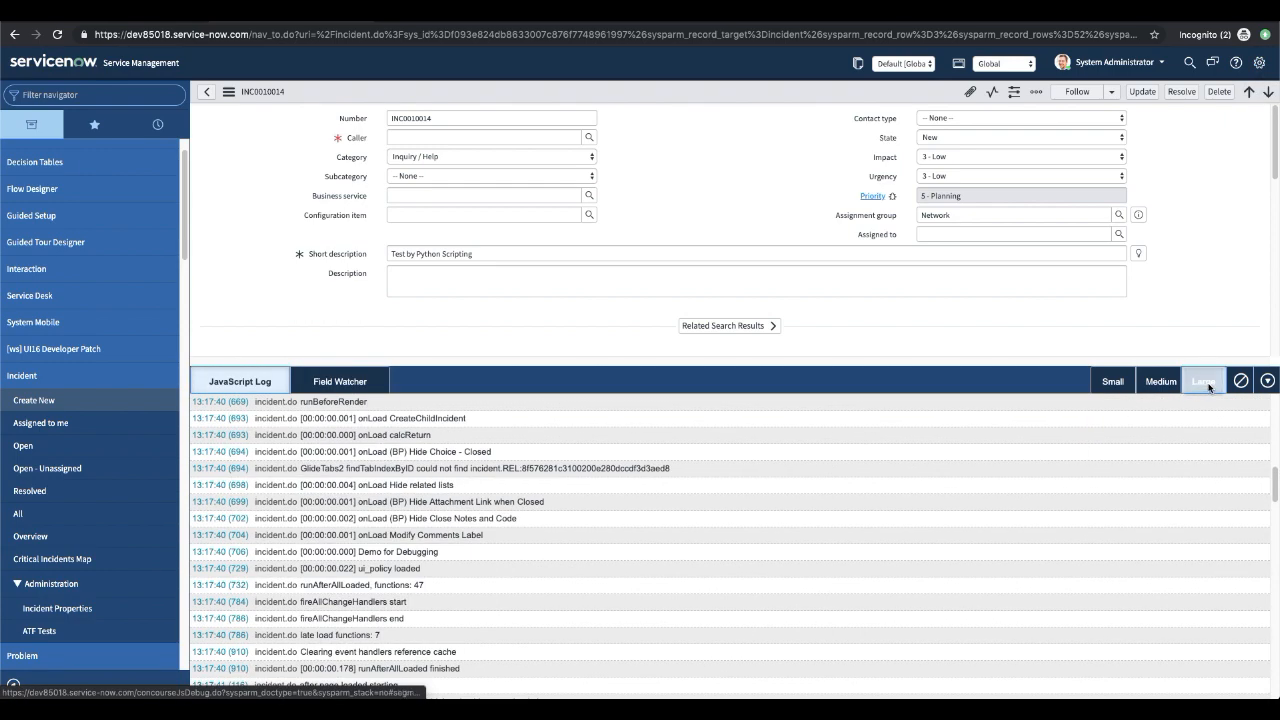
left_click(1240, 381)
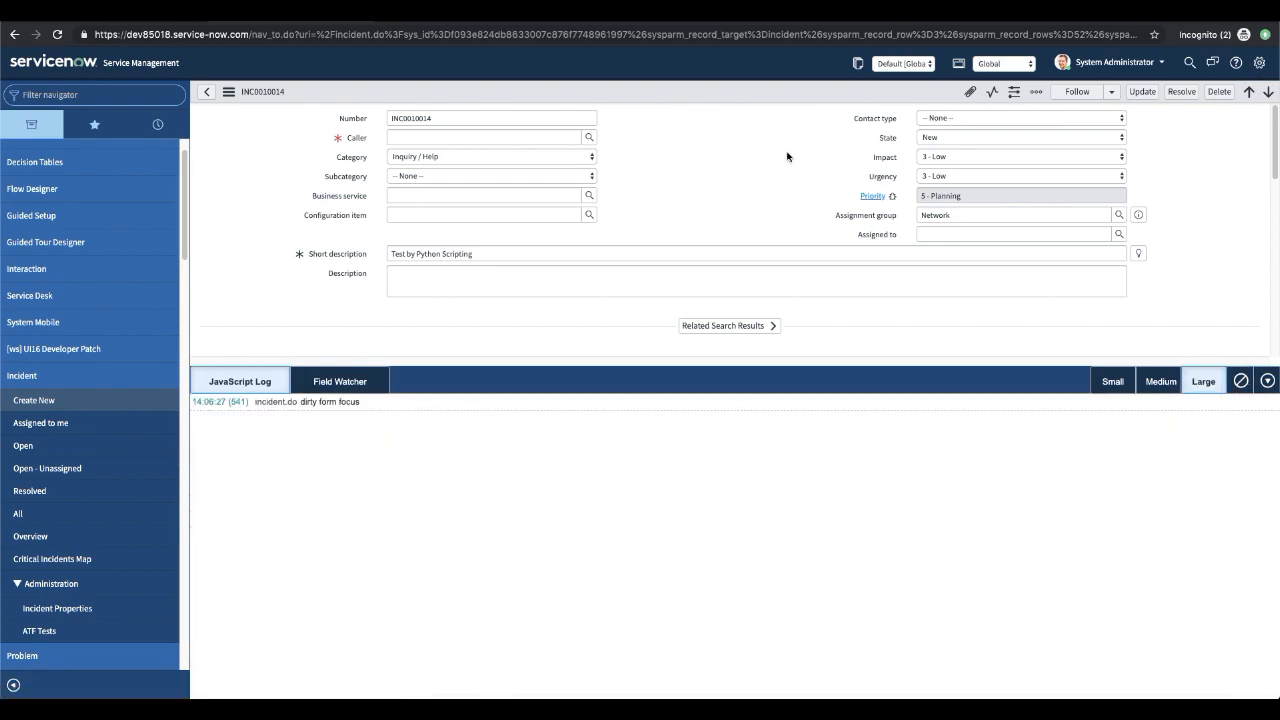
Trigger the updated client script by setting Impact and Urgency to 1 - High, and dismiss its alert.
left_click(940, 157)
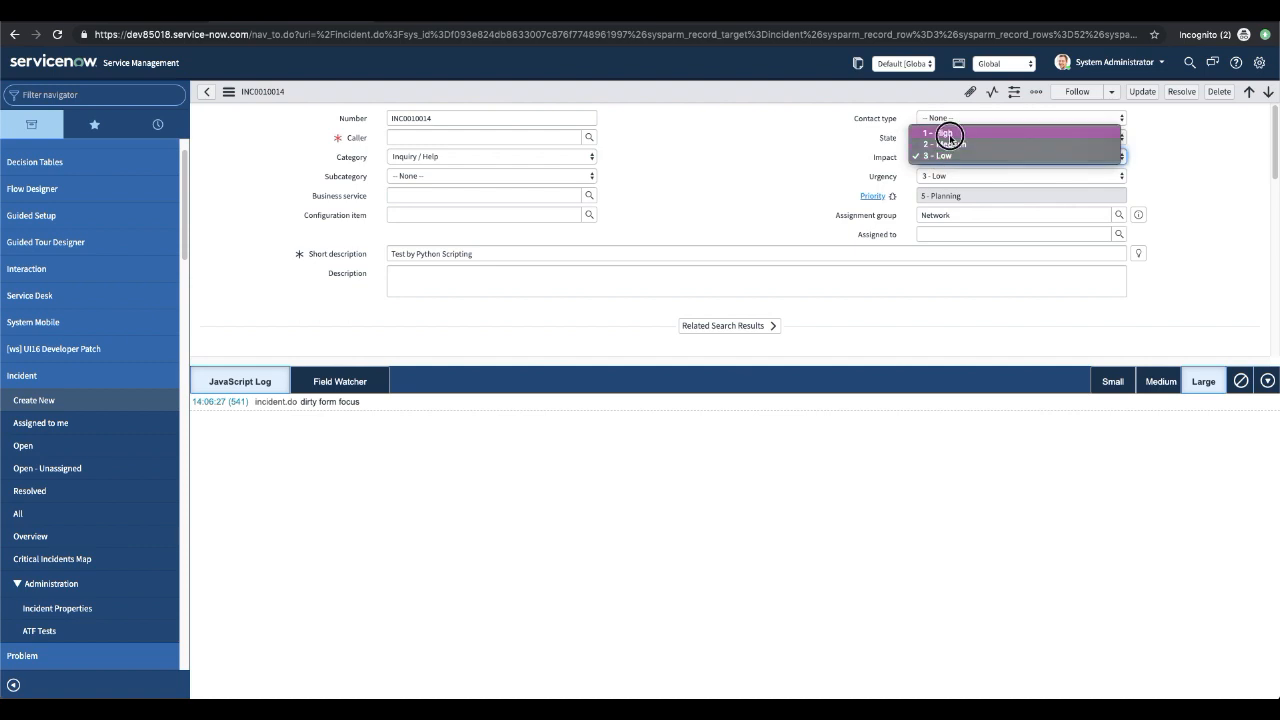
left_click(940, 157)
left_click(943, 176)
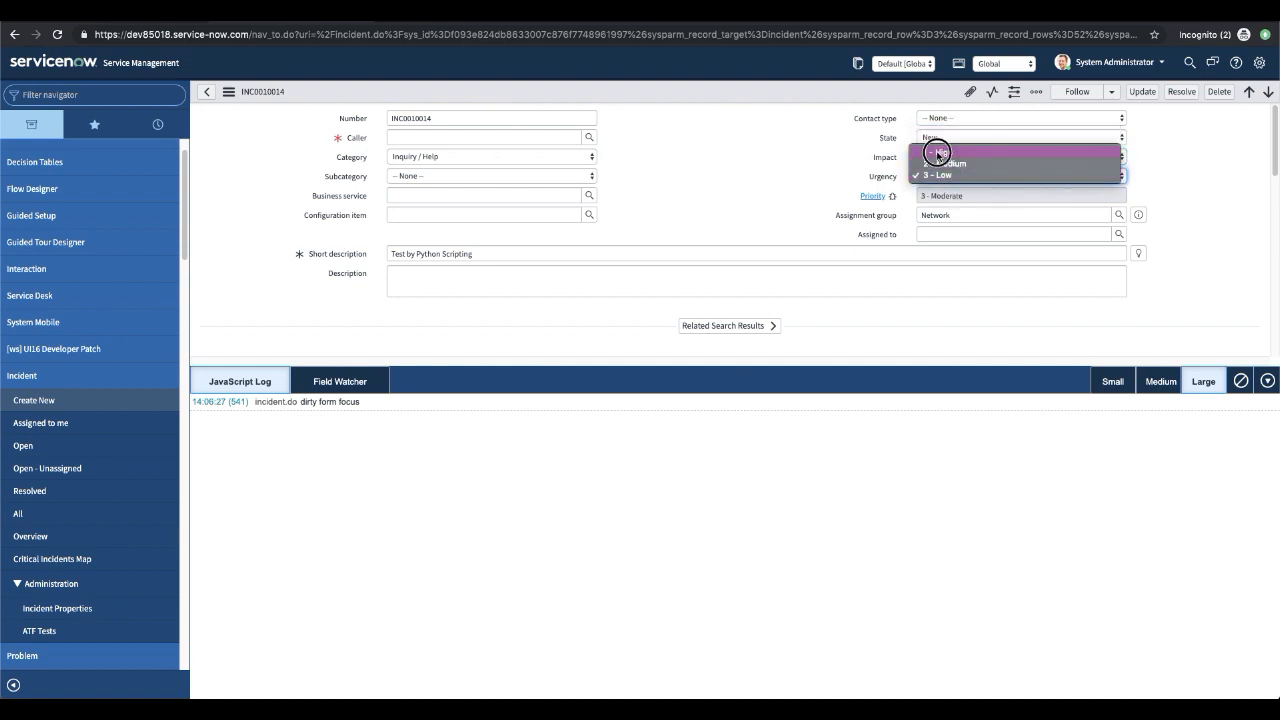
left_click(937, 153)
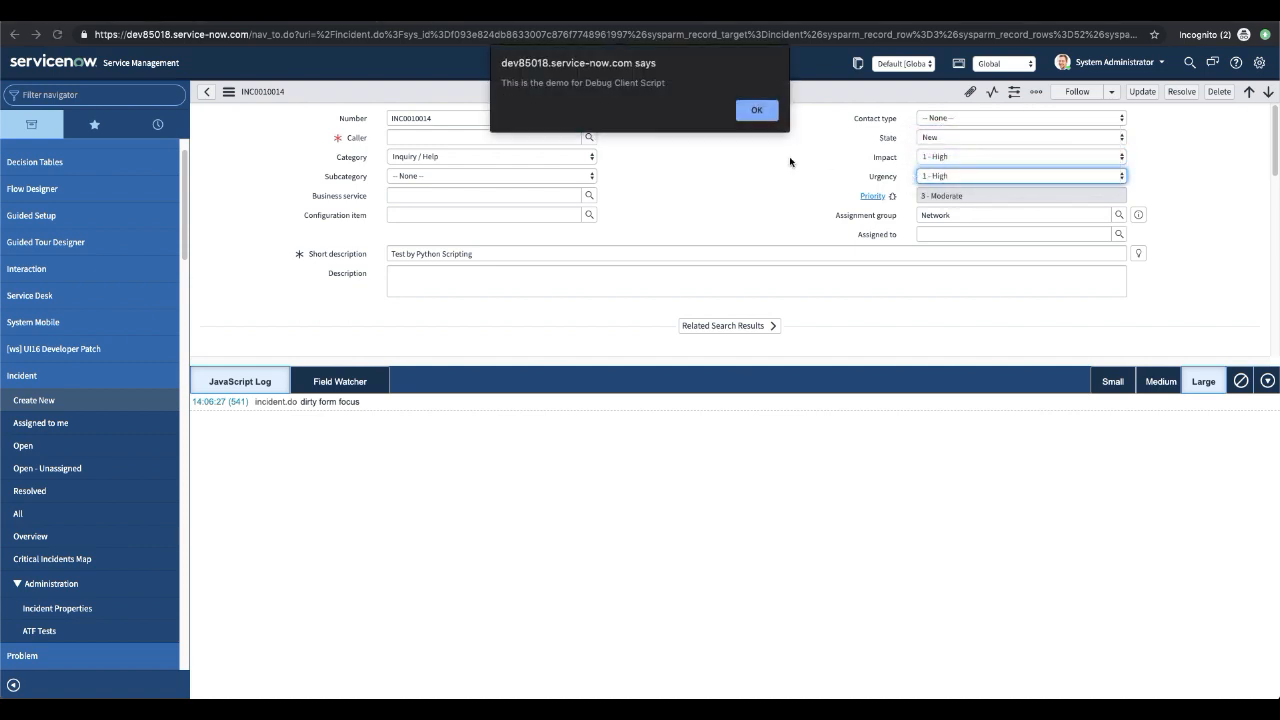
left_click(751, 116)
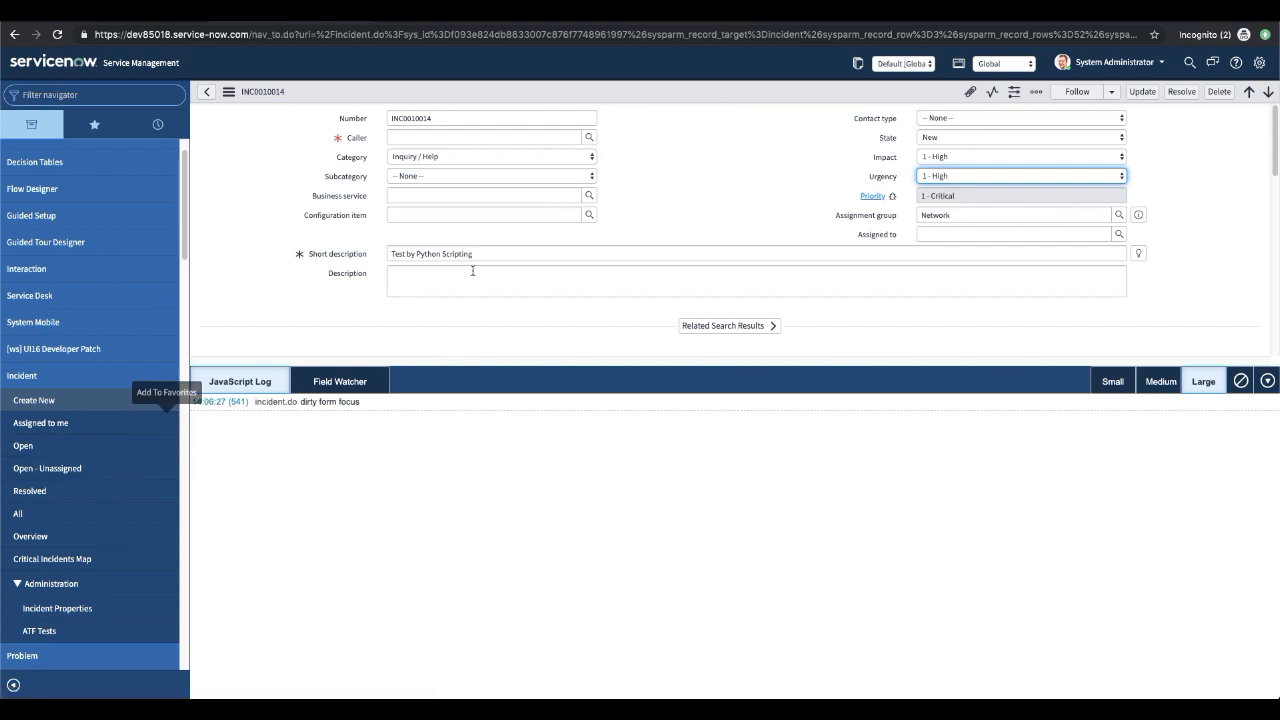
Reopen the Demo for Debugging client script from the incident's client scripts list, discarding the unsaved incident changes.
right_click(632, 90)
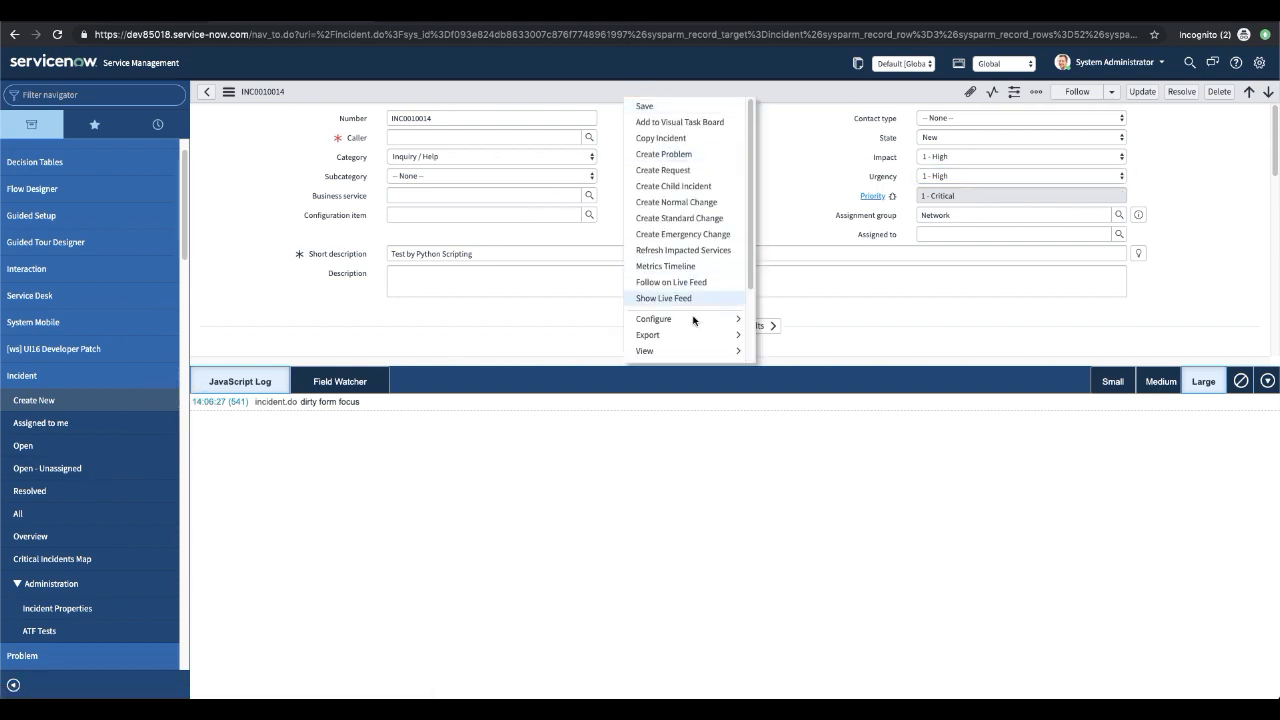
mouse_move(695, 320)
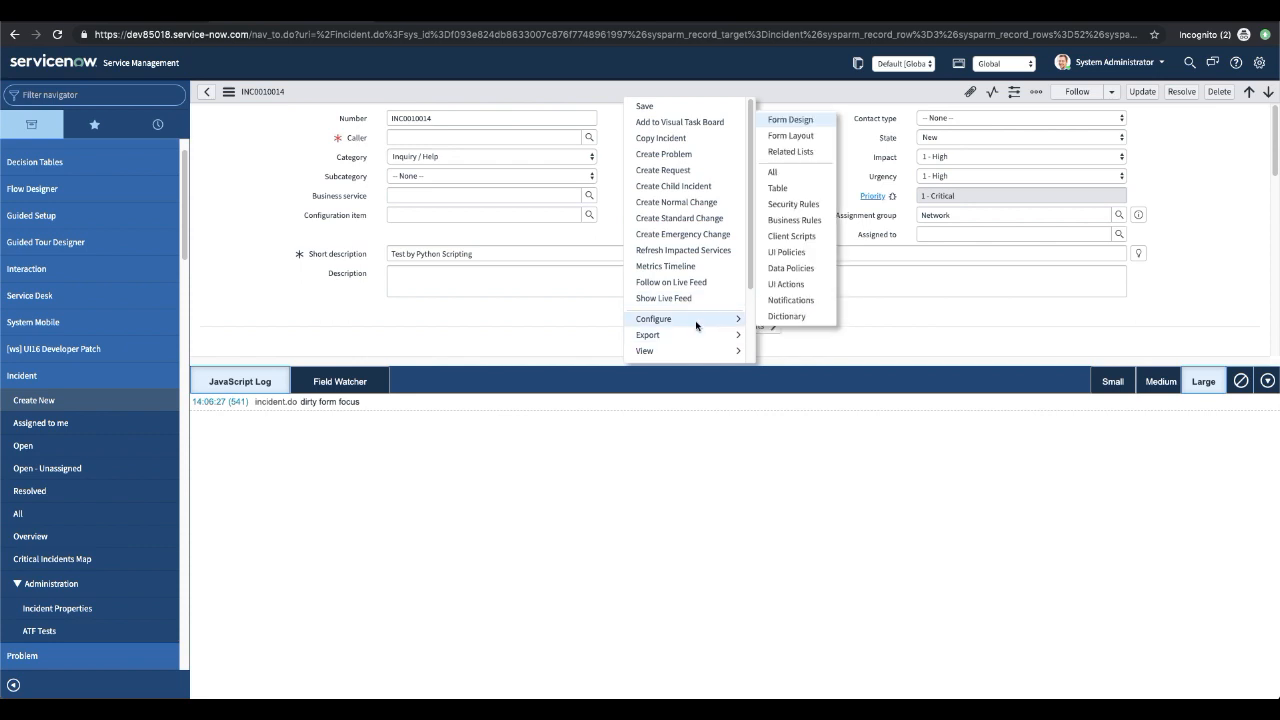
left_click(796, 238)
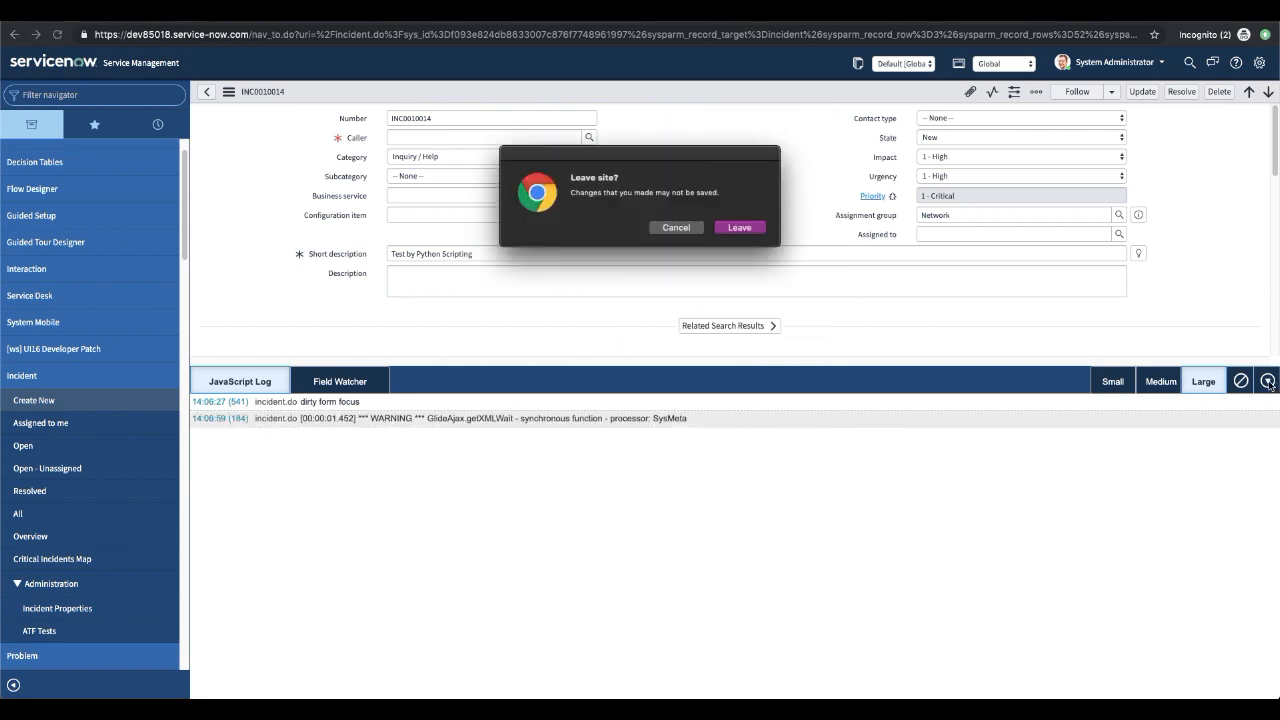
left_click(730, 228)
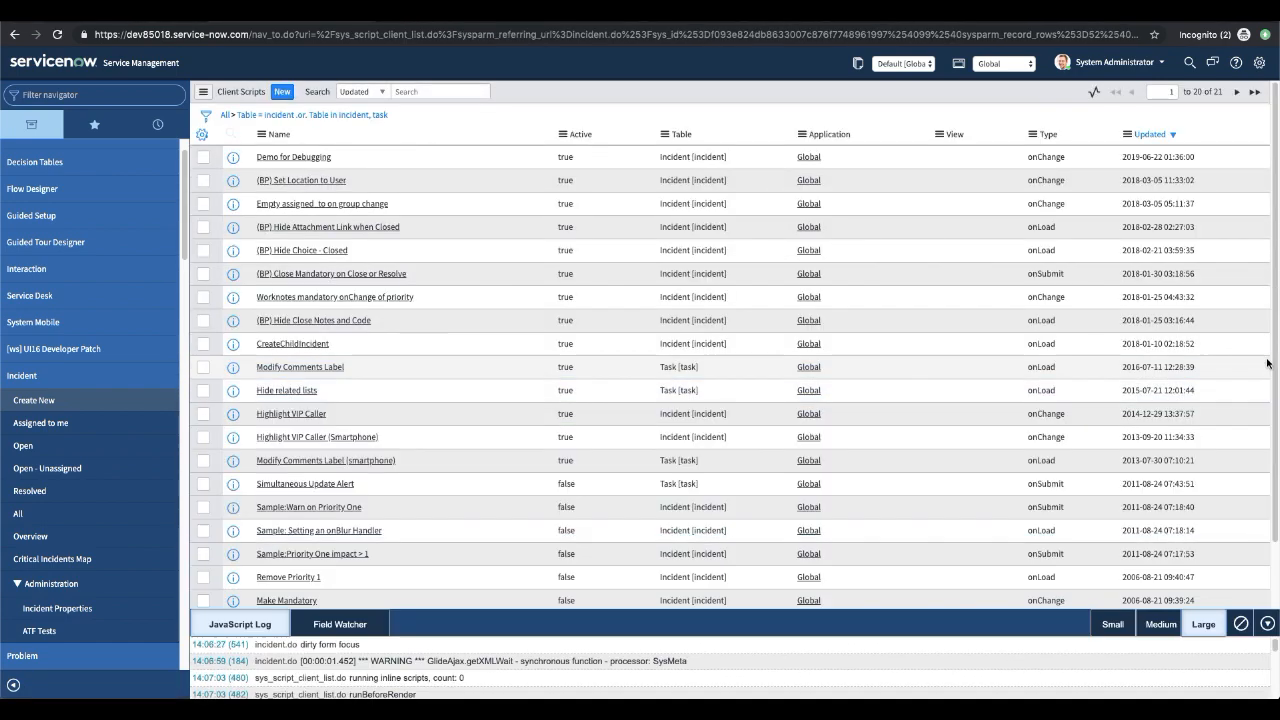
left_click(285, 163)
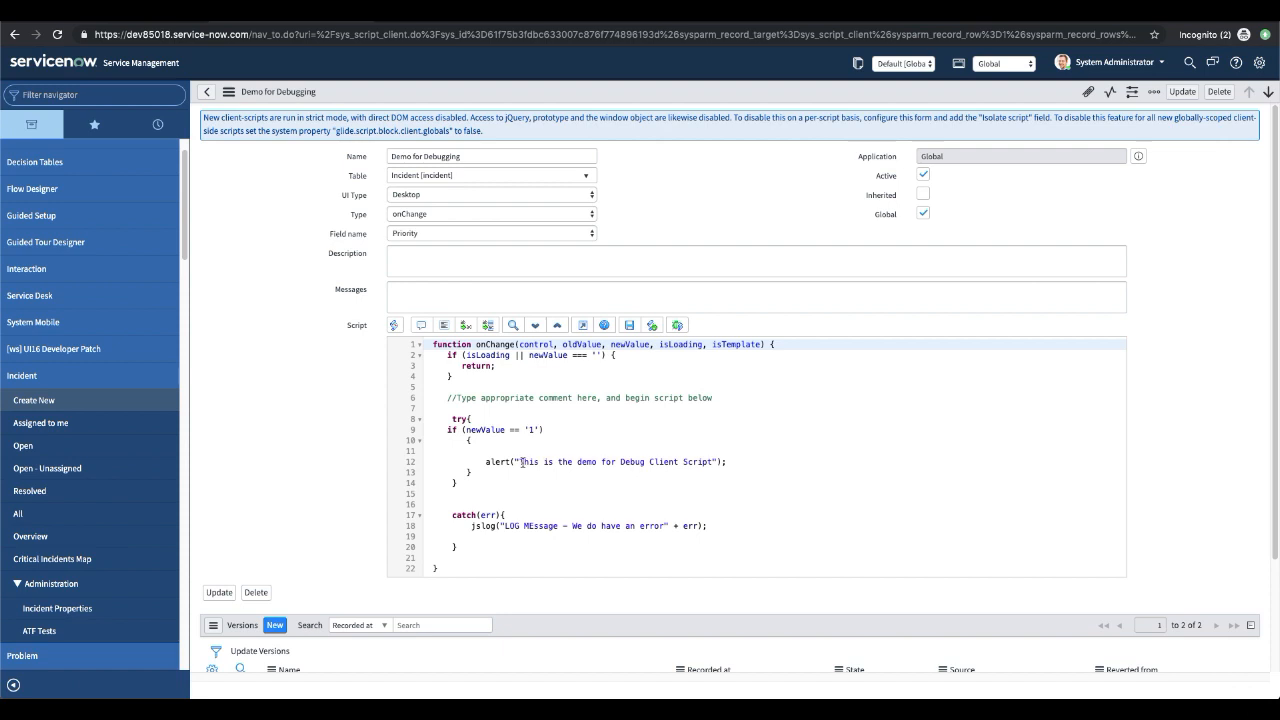
Misspell the alert call in the try block as aler and toggle the script editor's syntax check.
left_click(512, 462)
key("BackSpace")
left_click(726, 492)
left_click(574, 441)
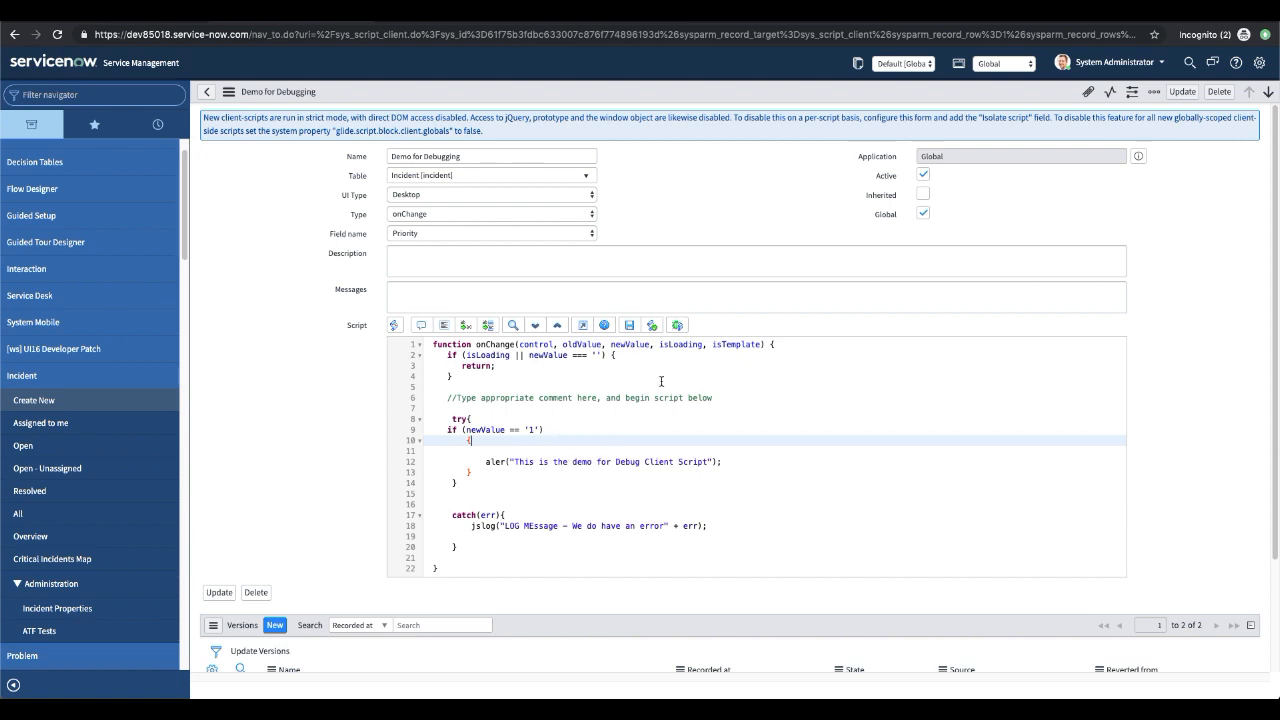
left_click(653, 327)
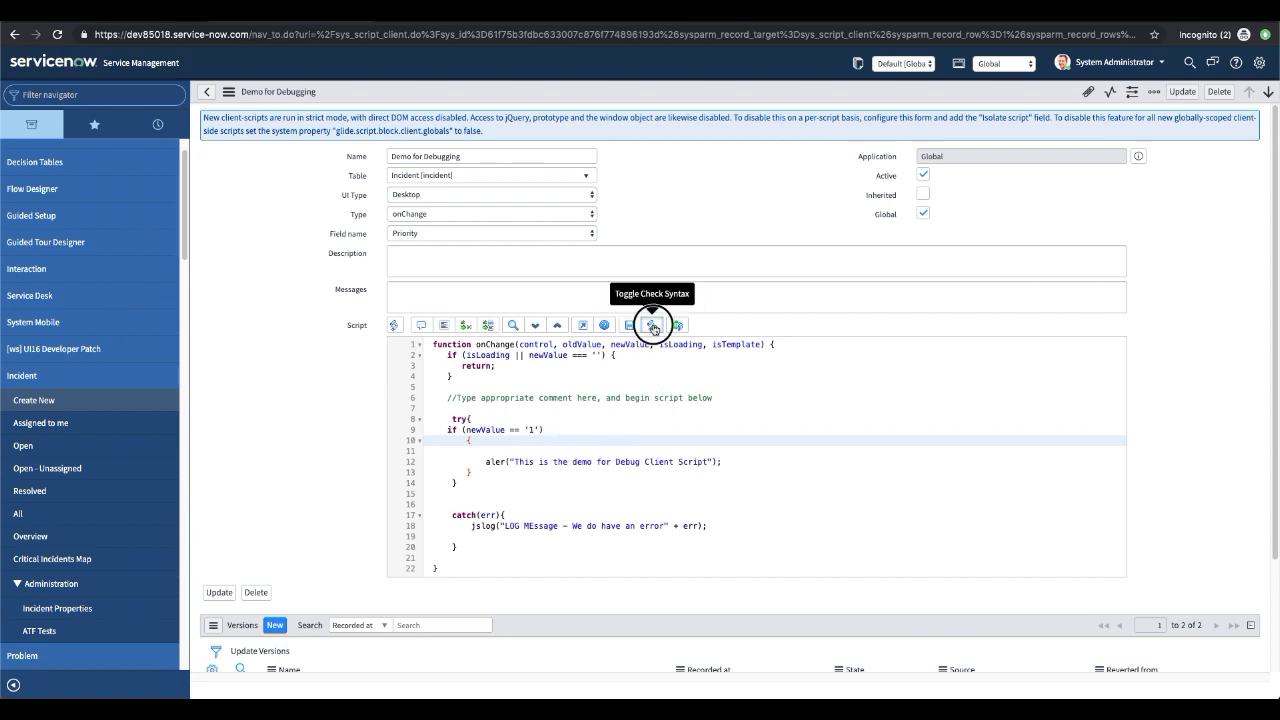
left_click(653, 328)
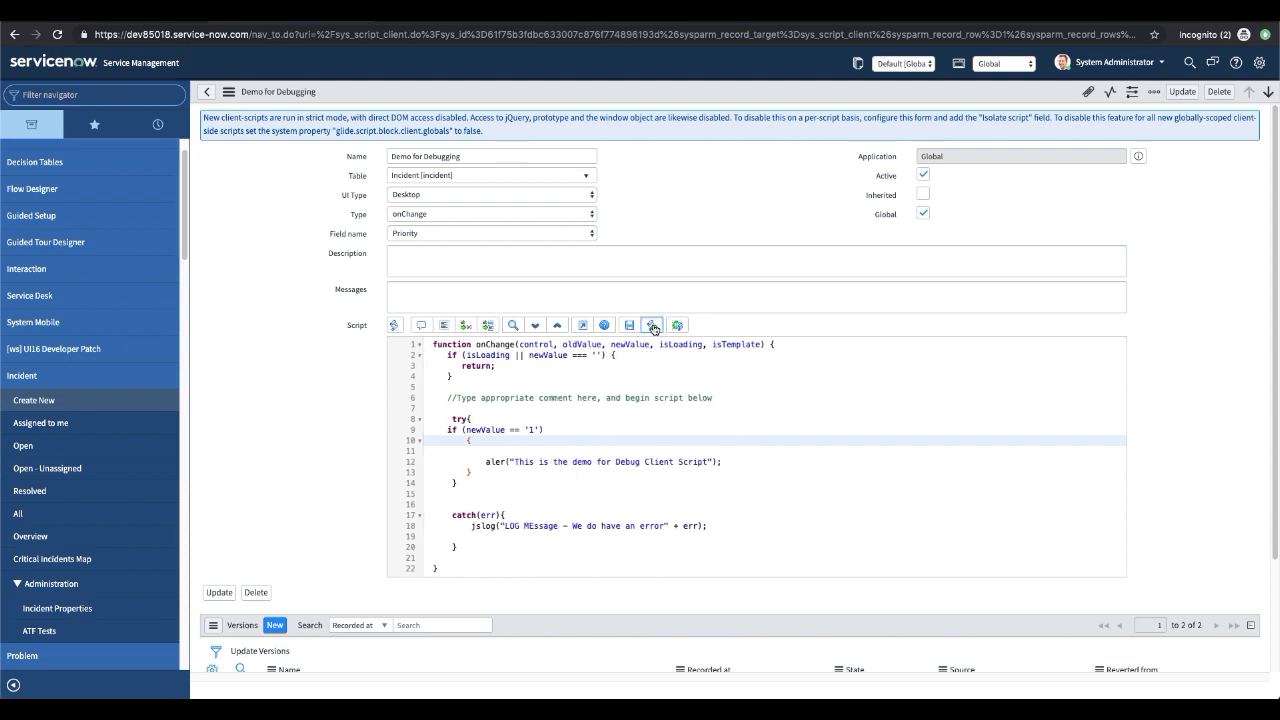
Turn off the script editor's syntax check, review the try and catch blocks, and save the script with the misspelled aler call.
left_click(653, 328)
left_click(494, 461)
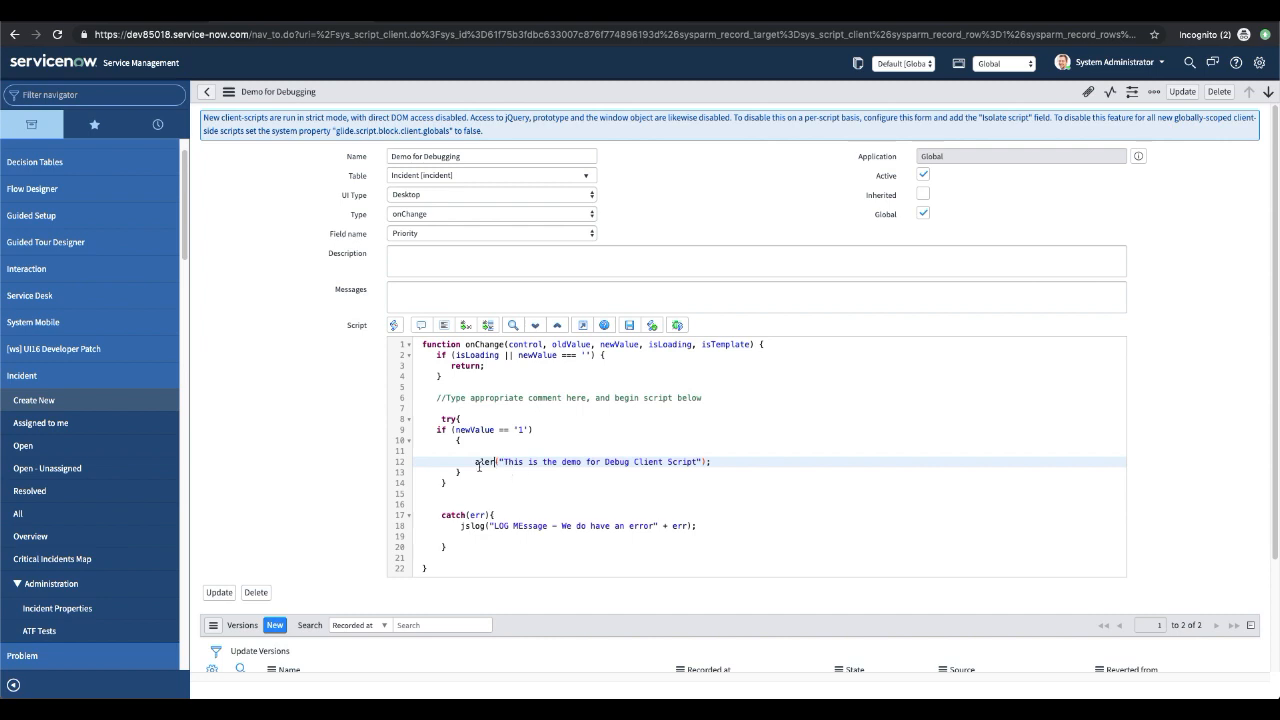
left_click(728, 461)
left_click(442, 514)
left_click(631, 534)
left_click(717, 526)
left_click(584, 448)
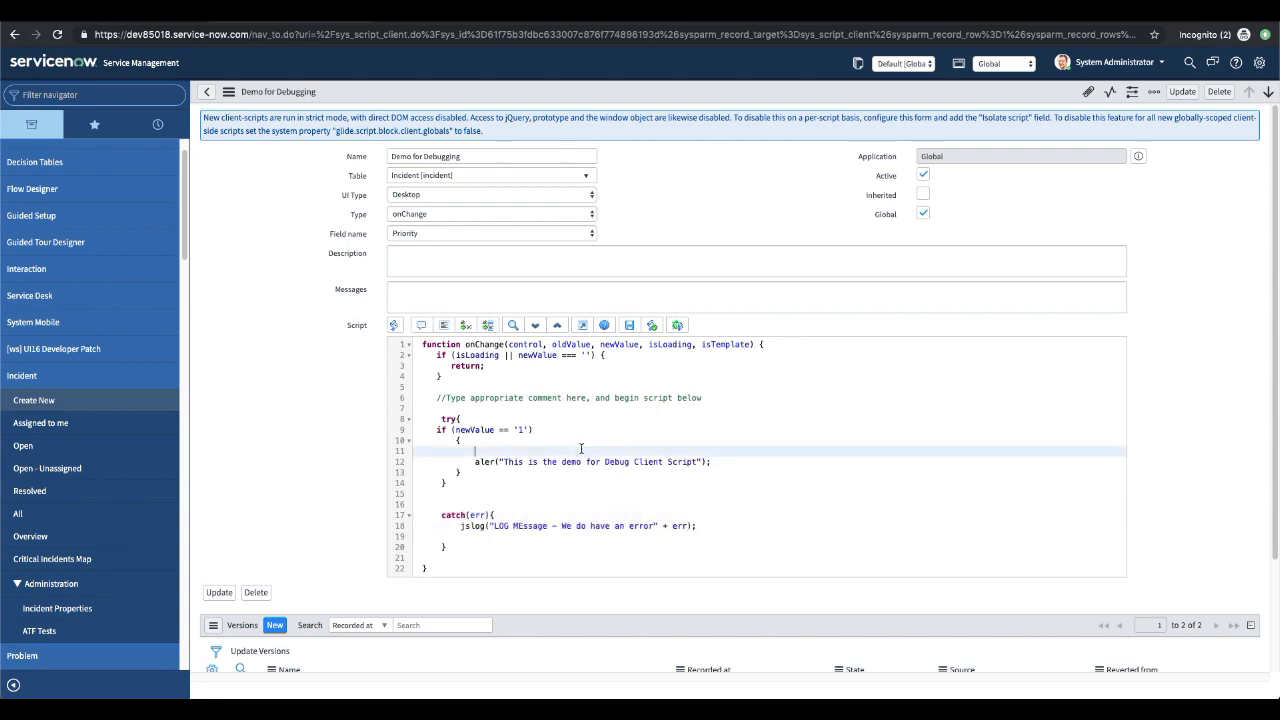
left_click(630, 326)
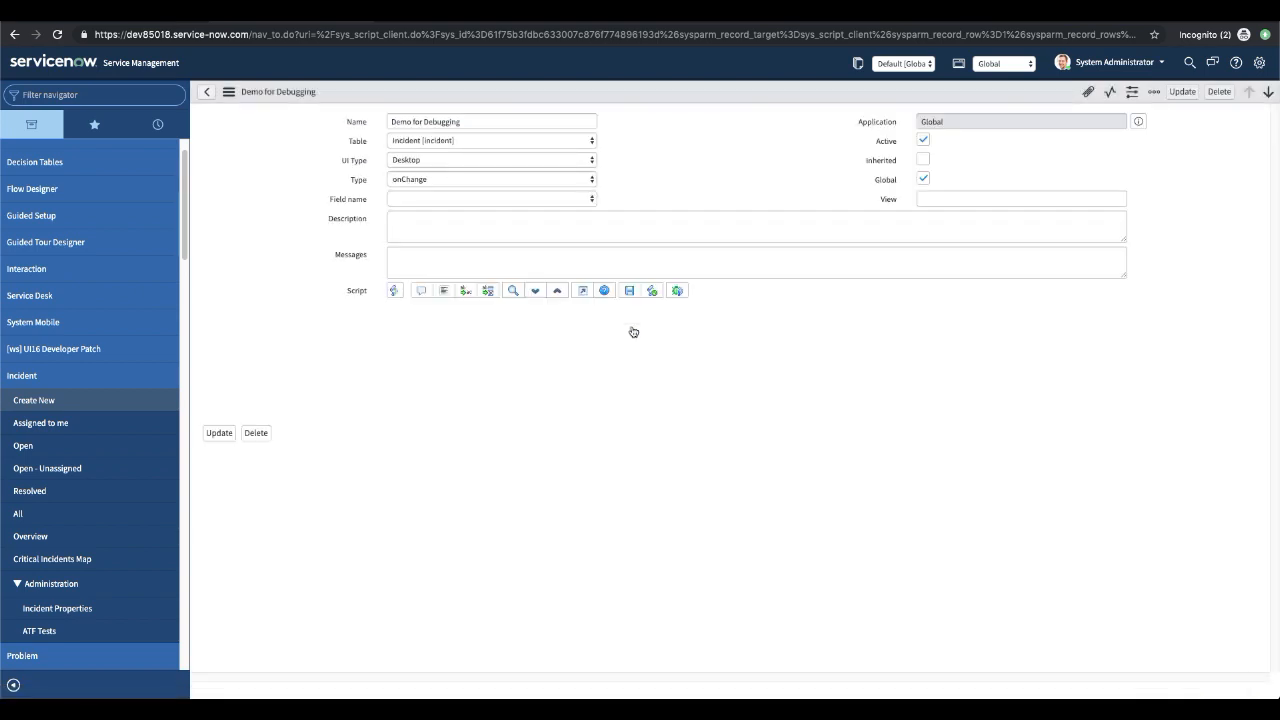
Open incident INC0010014 from the open incidents list and enable the JavaScript Log and Field Watcher in the developer settings.
left_click(20, 447)
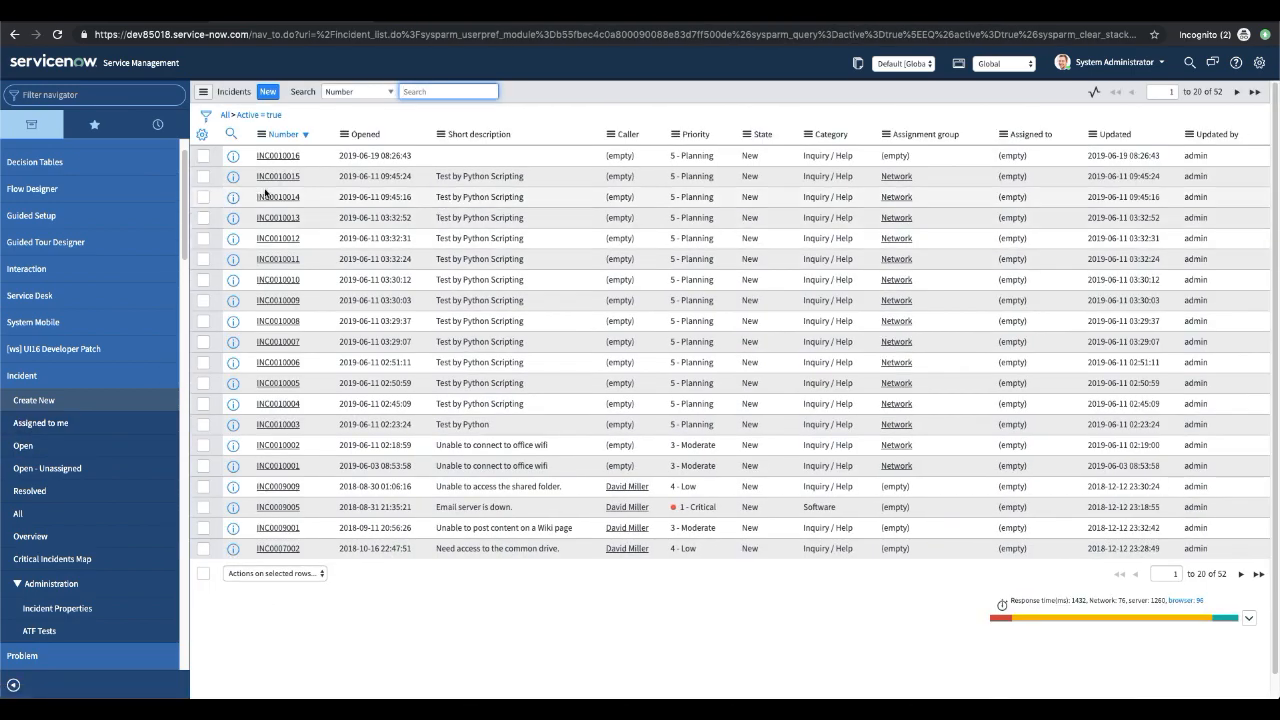
left_click(279, 199)
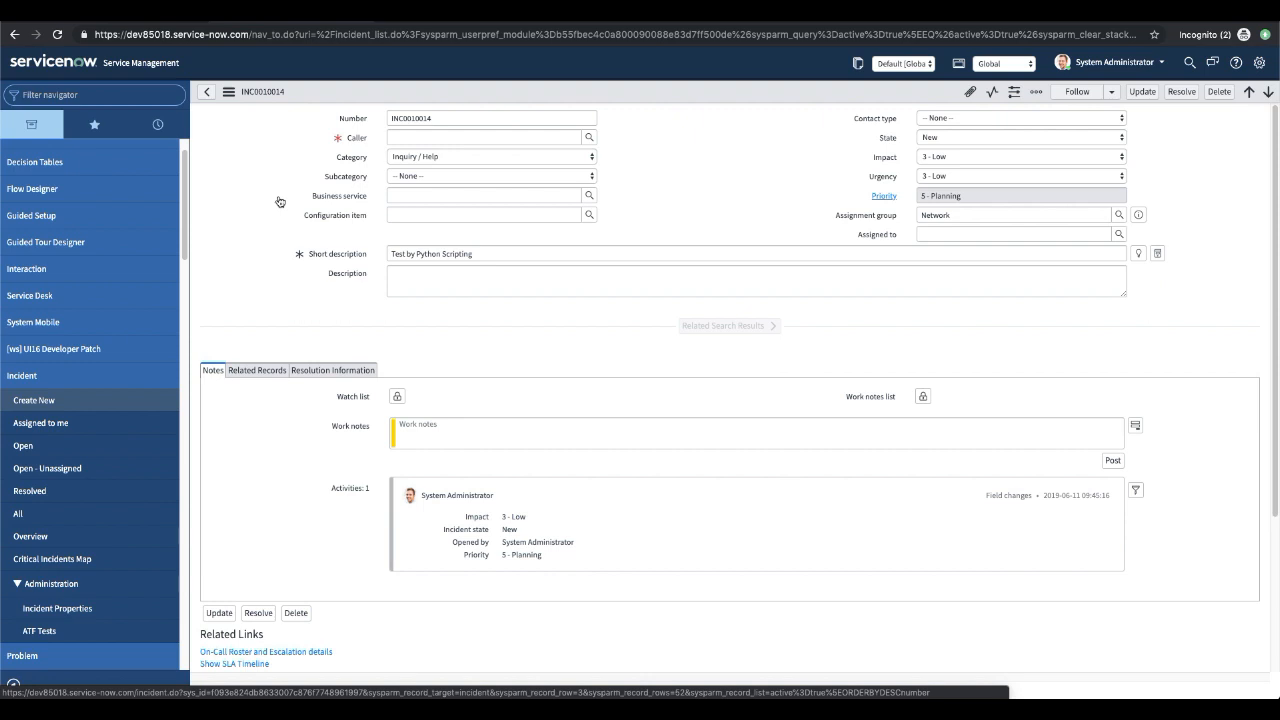
left_click(1259, 62)
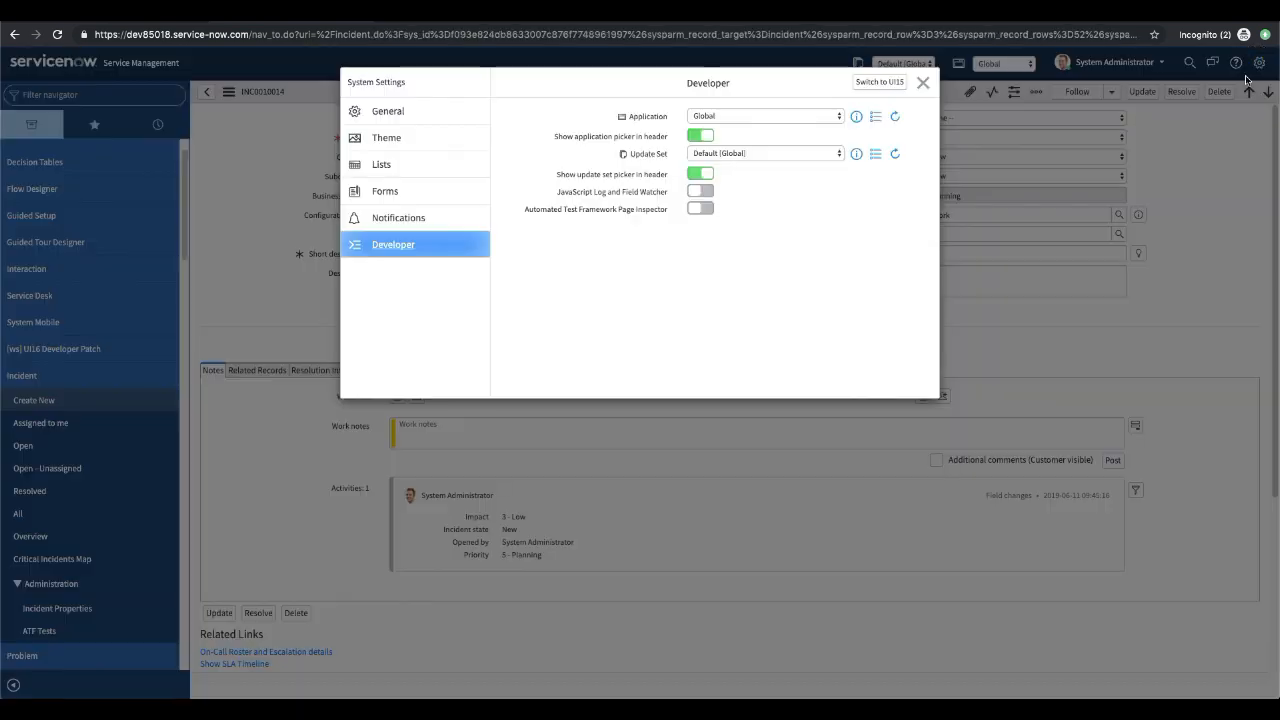
left_click(697, 191)
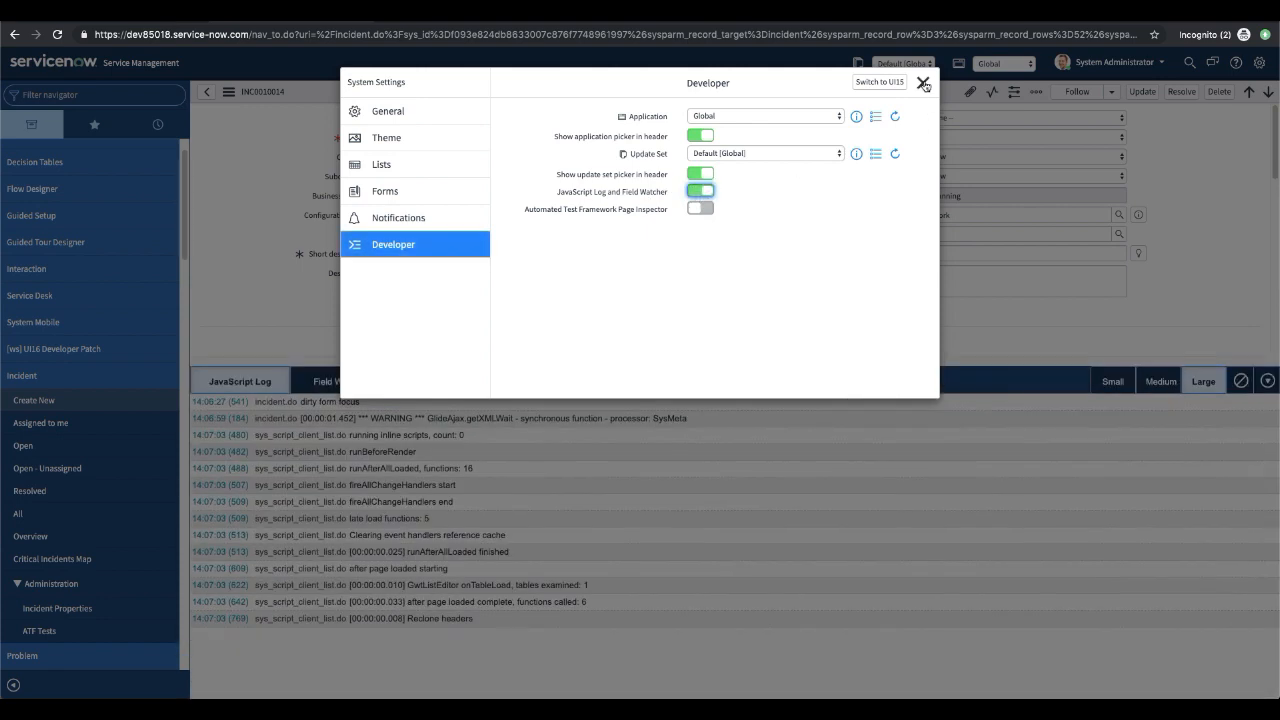
left_click(923, 83)
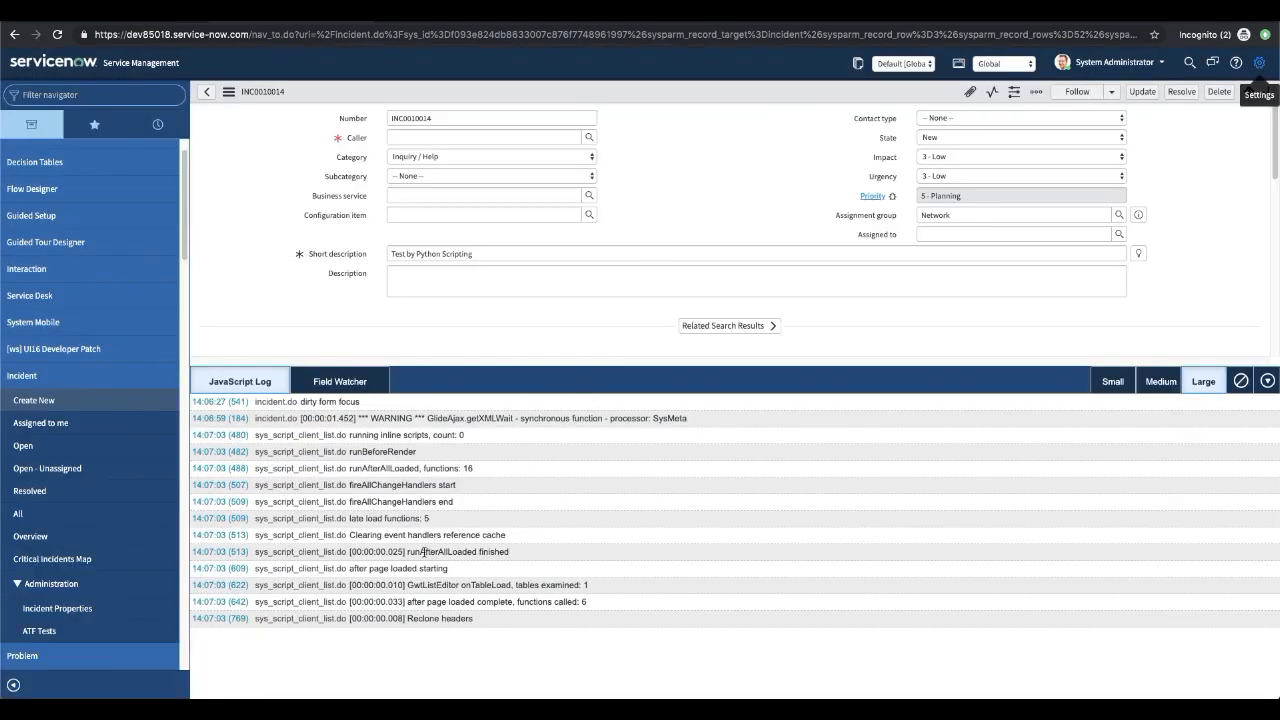
Clear the JavaScript Log entries and reload the INC0010014 incident form.
left_click(1240, 381)
right_click(692, 92)
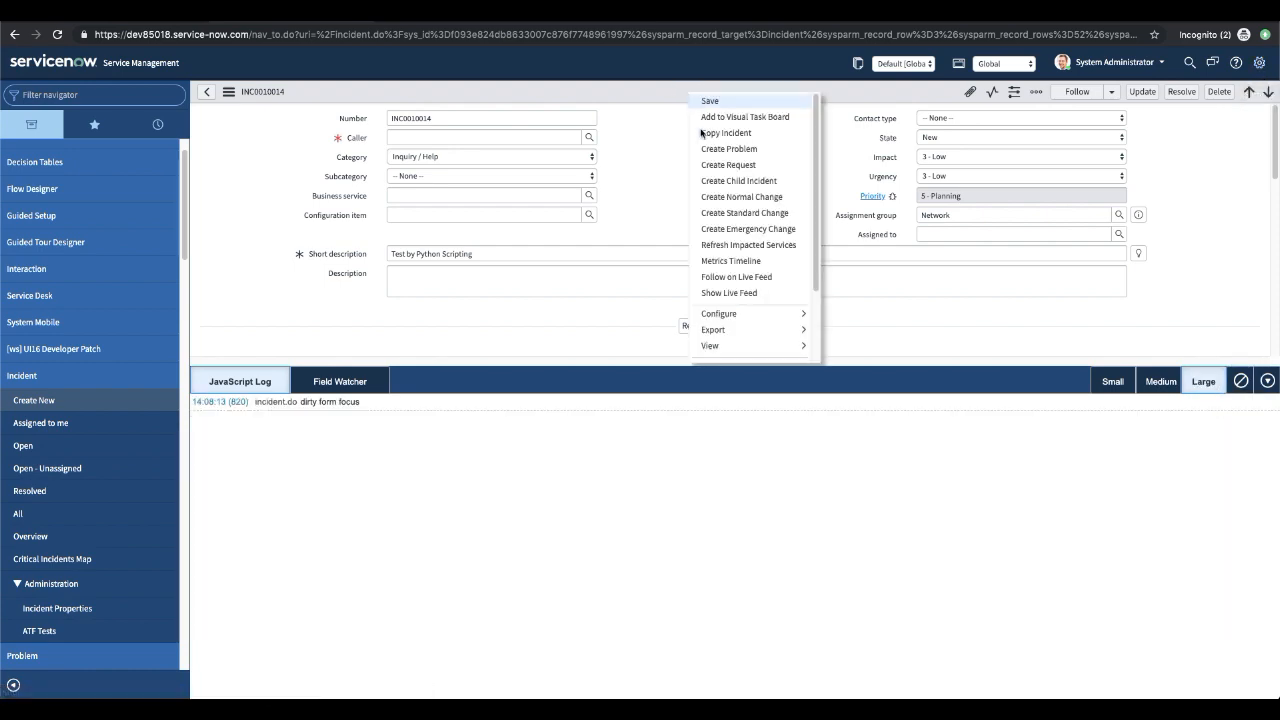
scroll(728, 344, "down", 3)
left_click(728, 357)
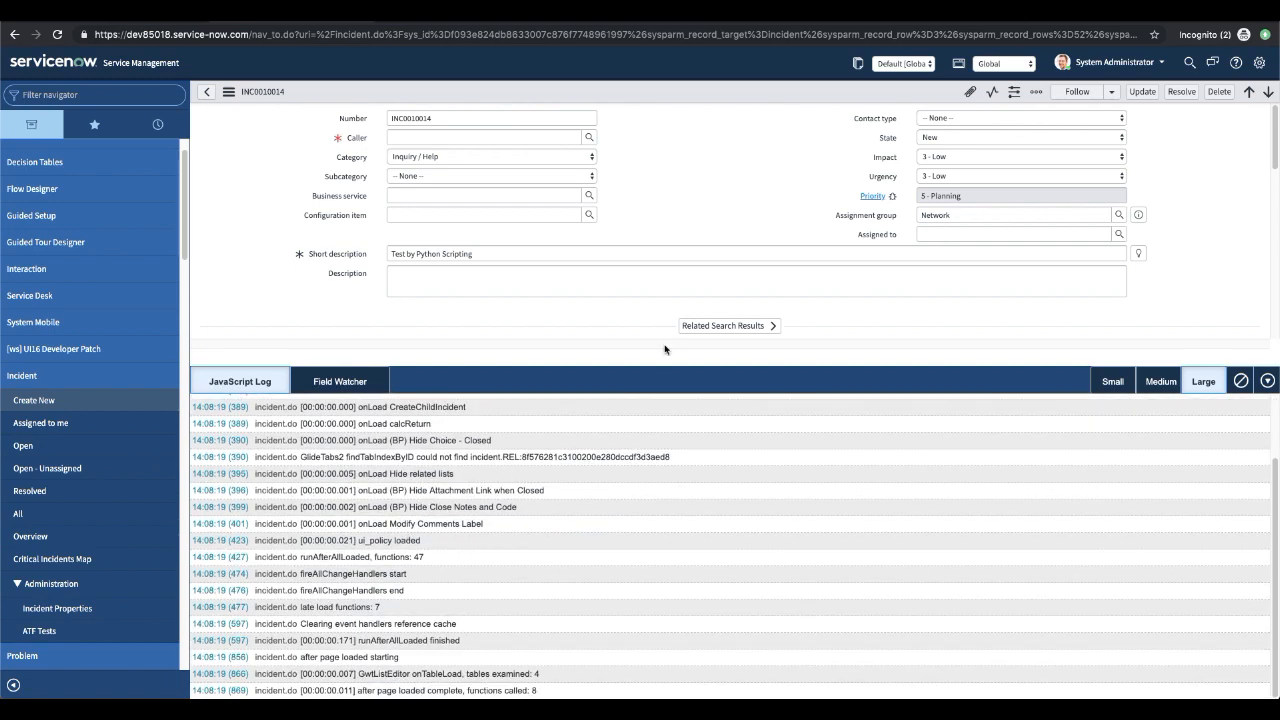
Set the incident's Impact and Urgency to 1 - High and highlight the catch block's error message in the JavaScript Log.
left_click(940, 156)
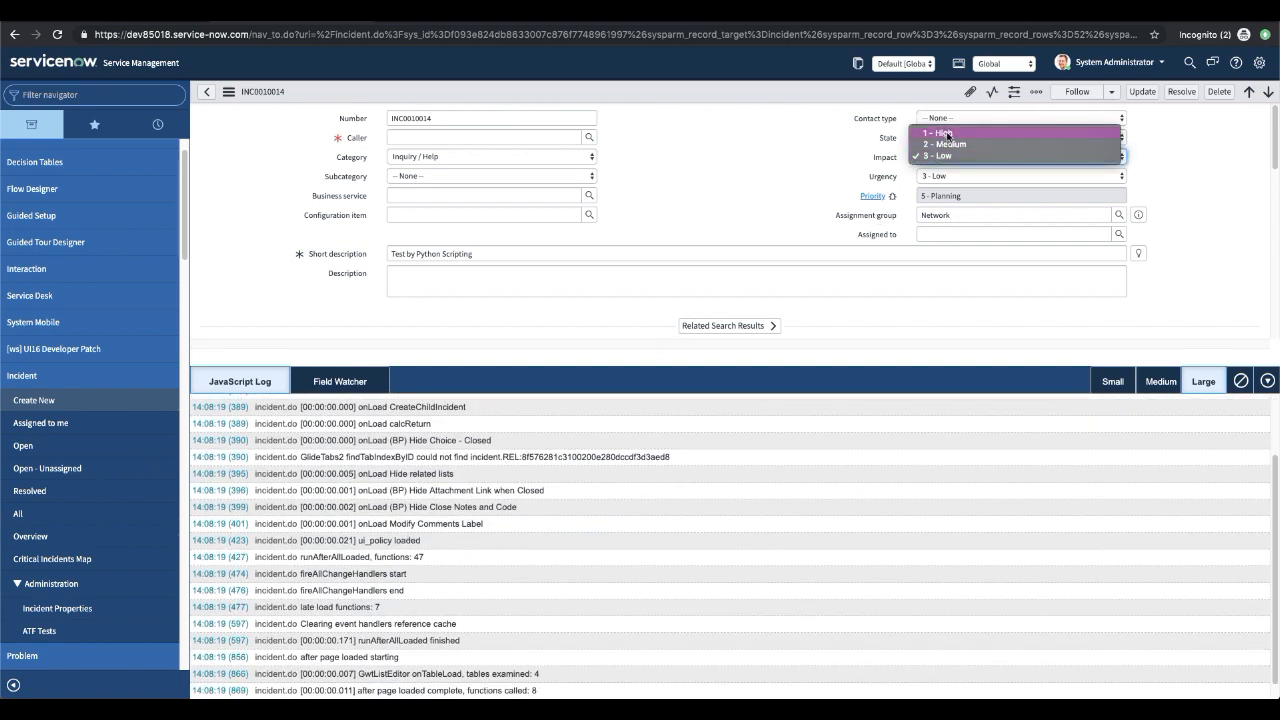
left_click(938, 128)
left_click(942, 175)
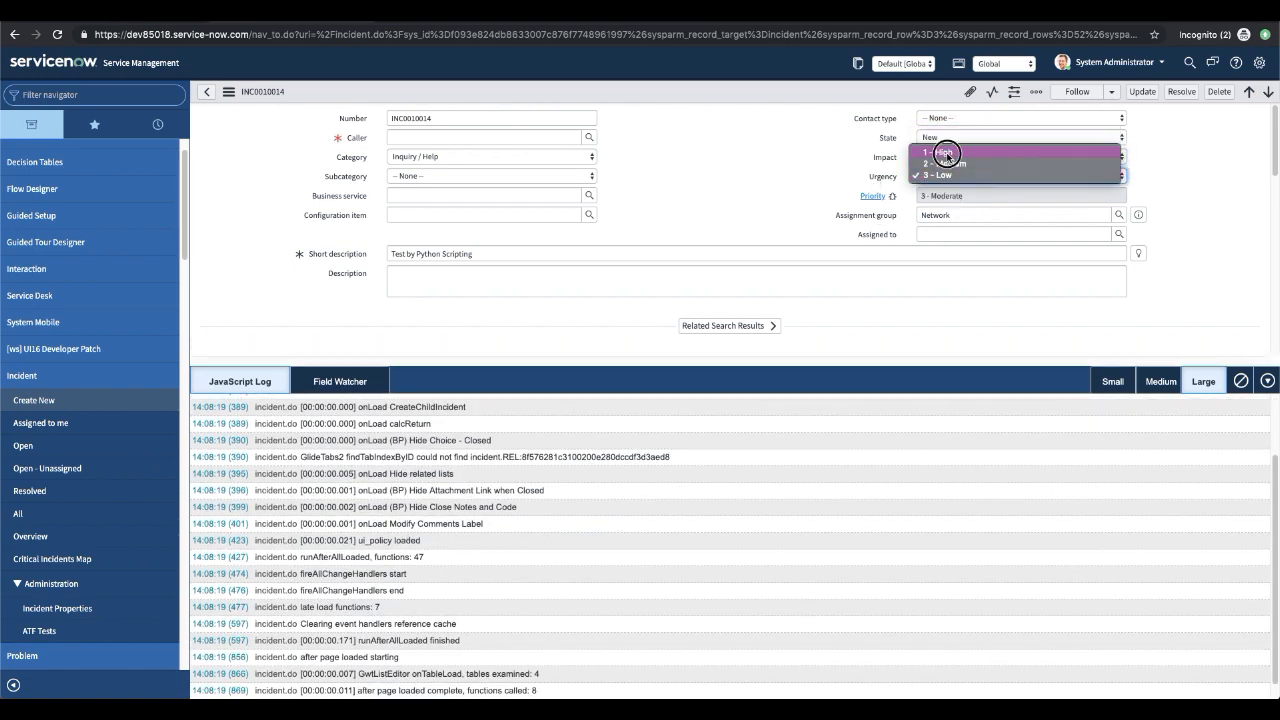
left_click(943, 140)
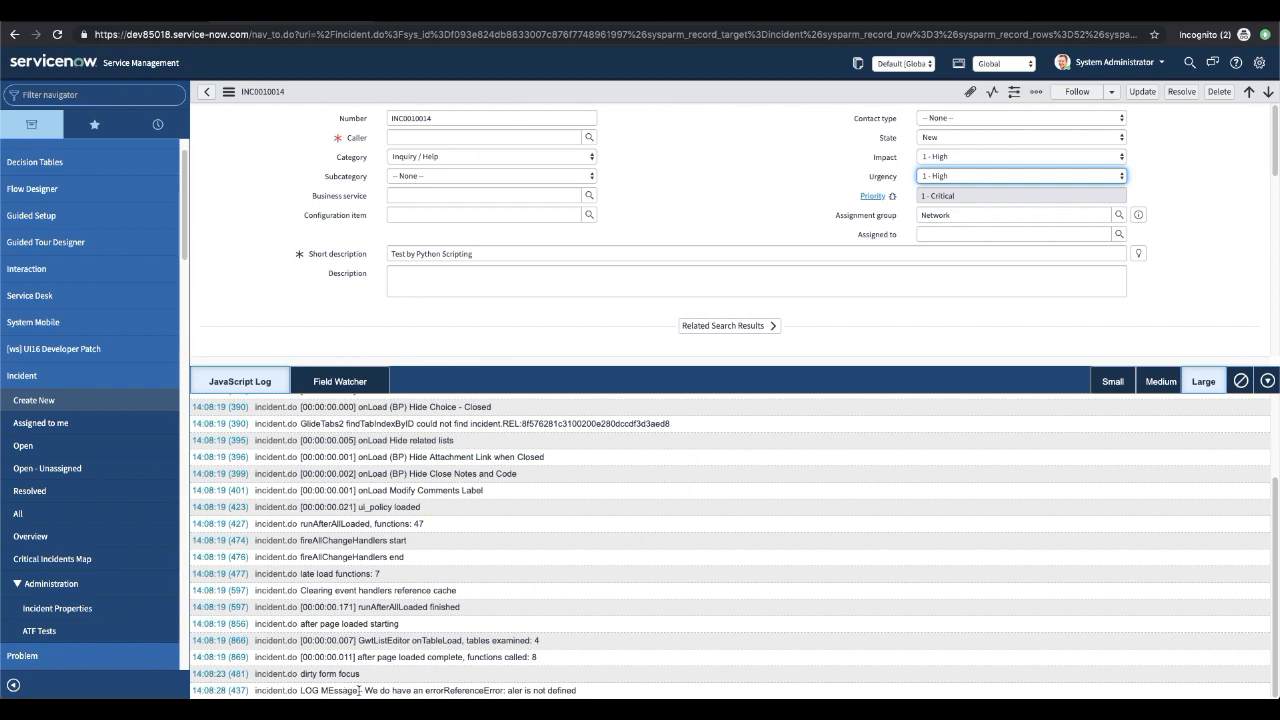
left_click_drag(303, 690, 640, 697)
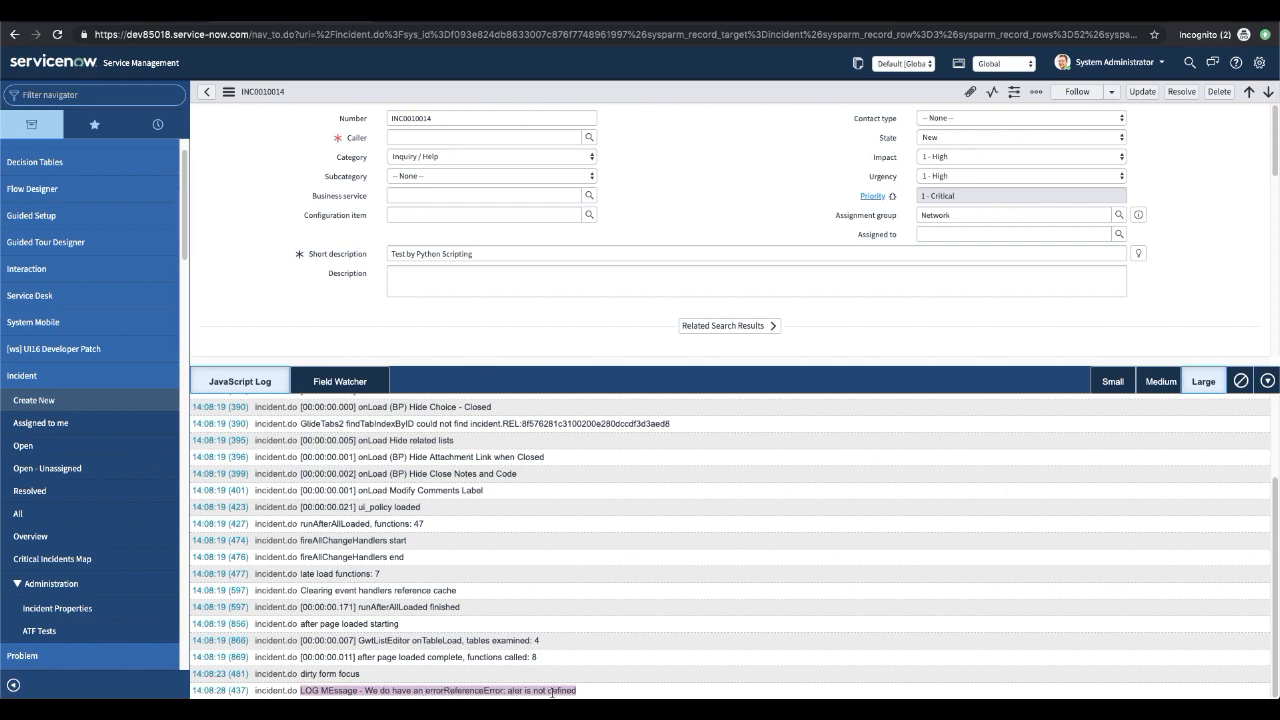
left_click(589, 693)
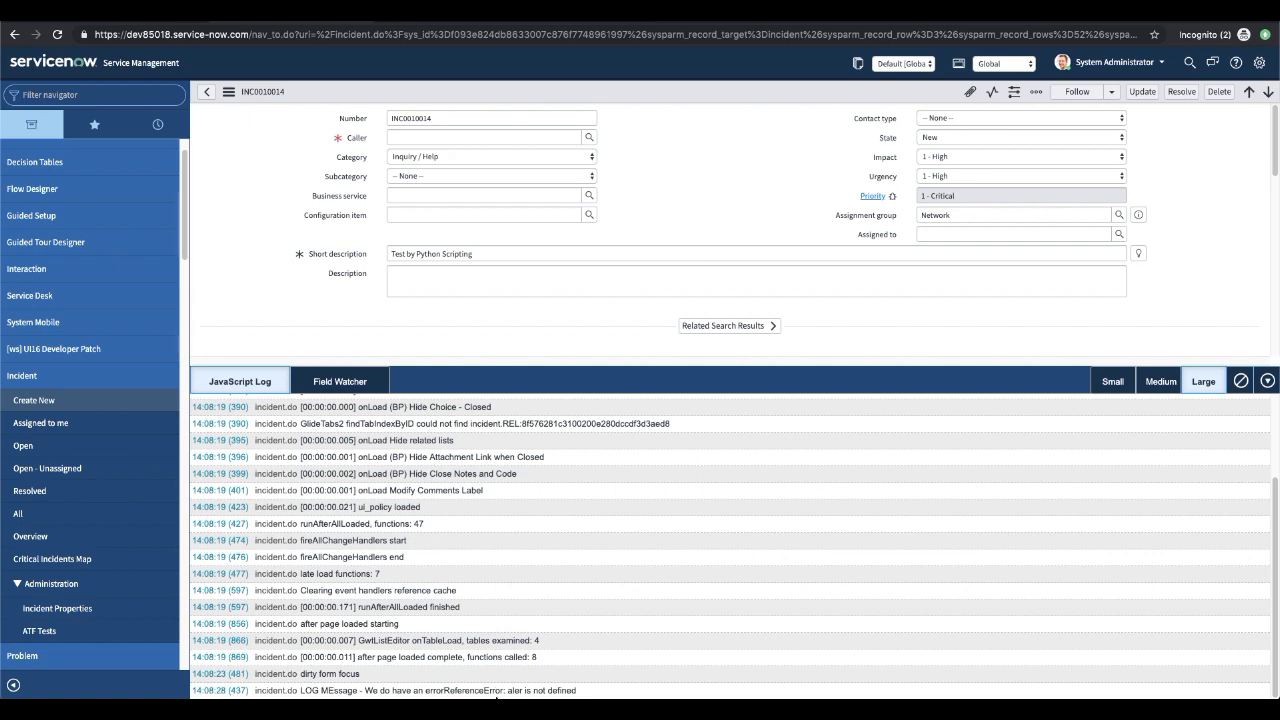
Close the JavaScript Log and reopen the Demo for Debugging client script from the incident's client scripts, discarding the unsaved incident changes.
left_click(1268, 382)
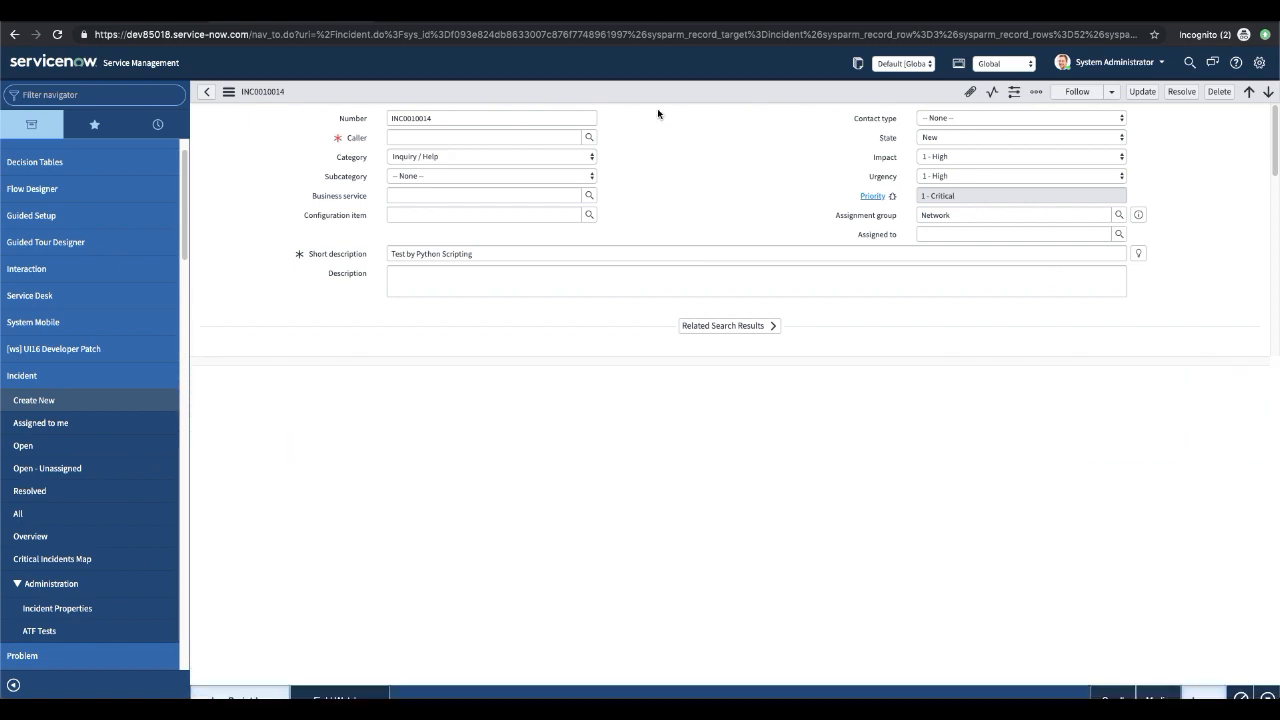
right_click(586, 93)
mouse_move(650, 316)
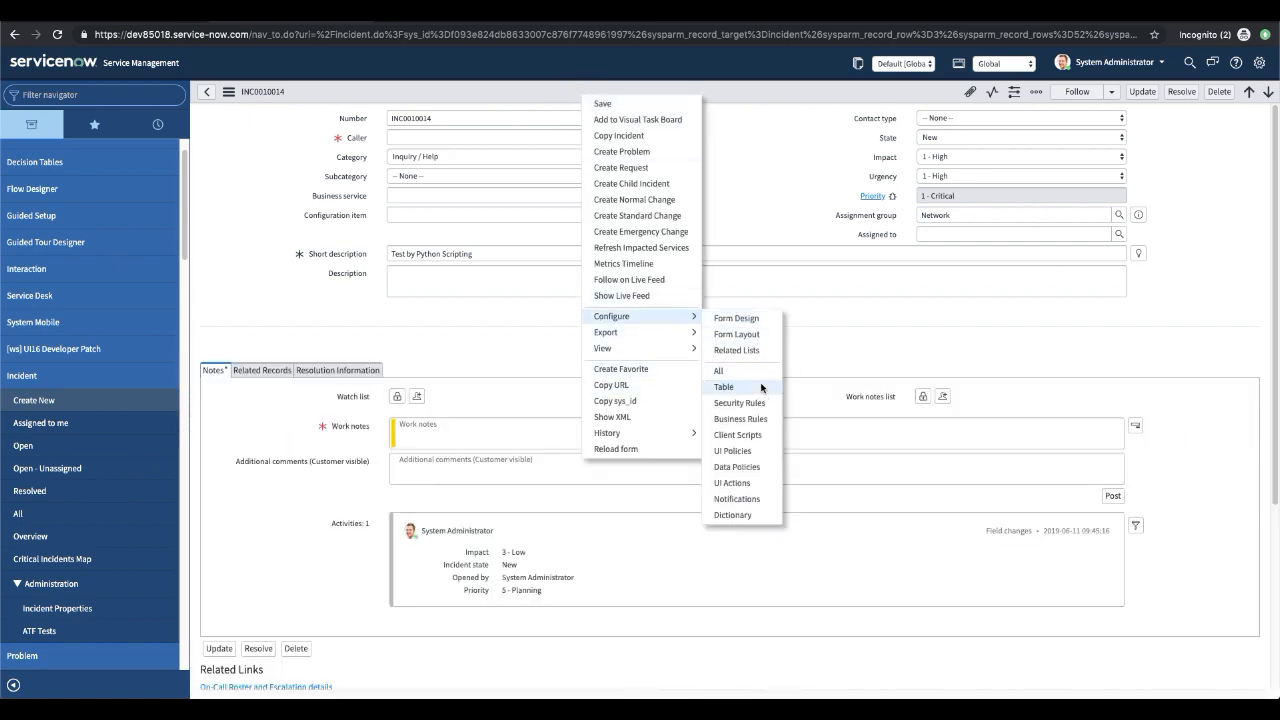
left_click(737, 436)
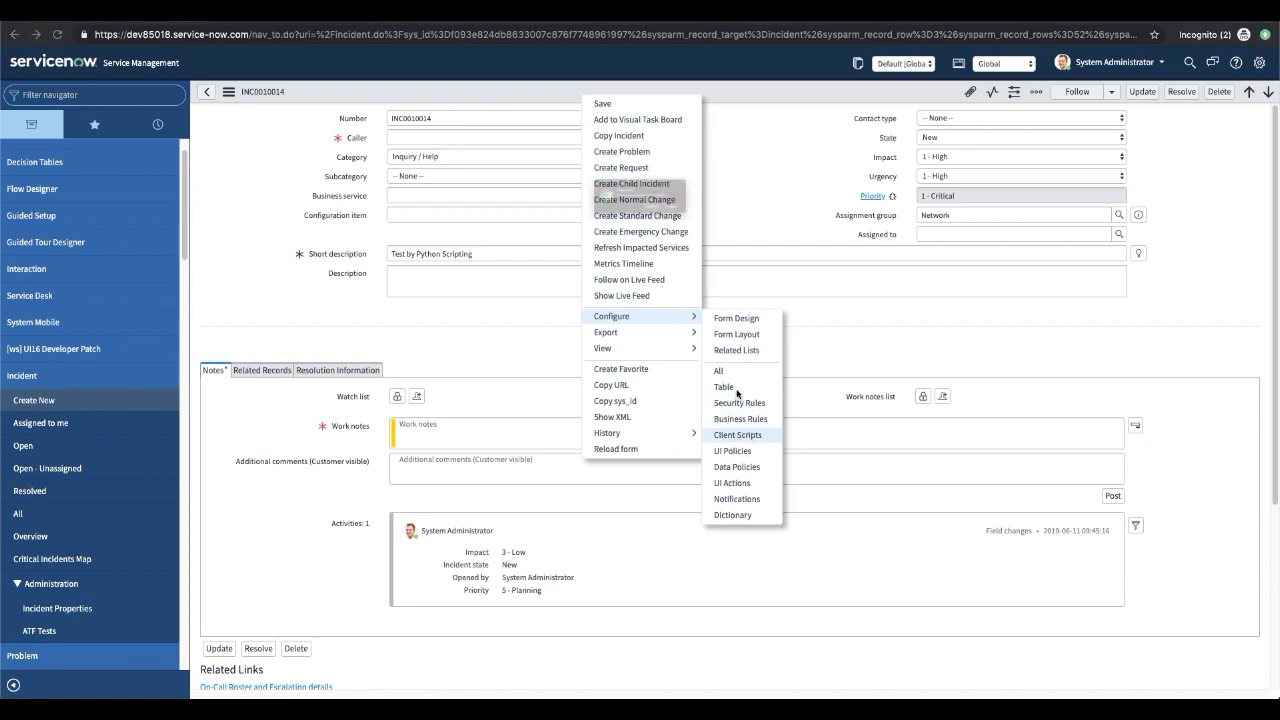
left_click(740, 228)
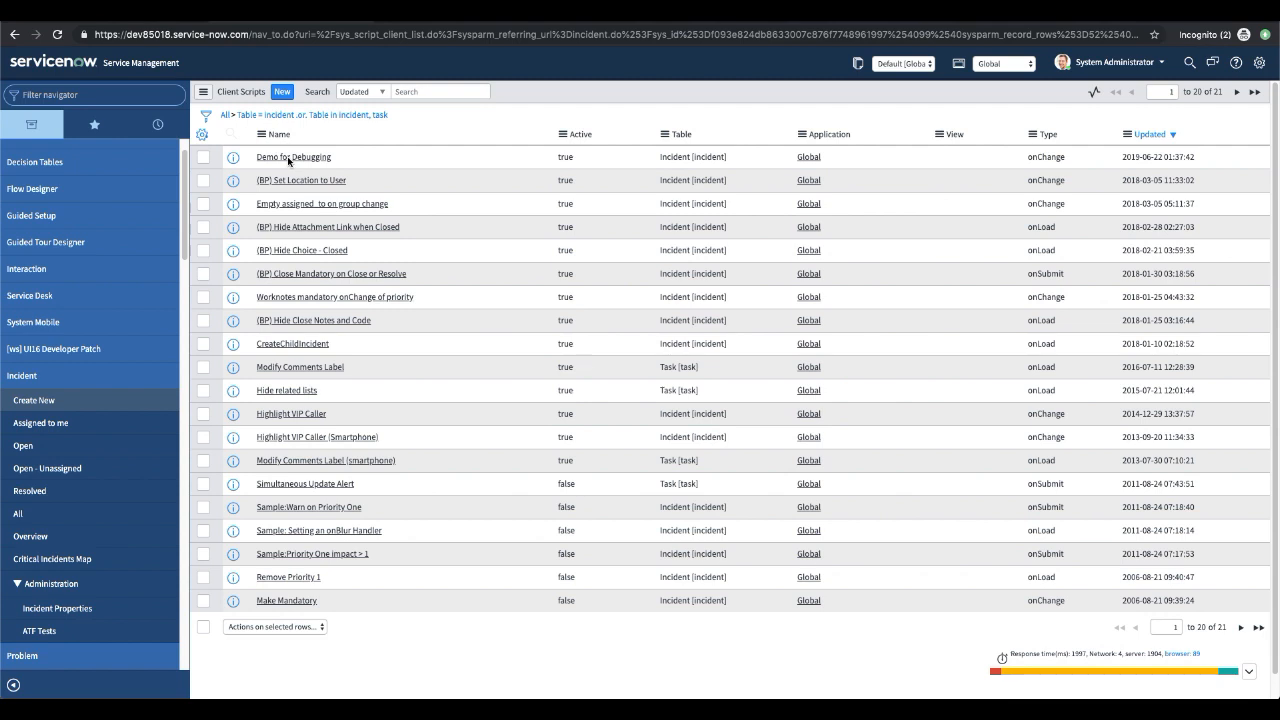
left_click(288, 158)
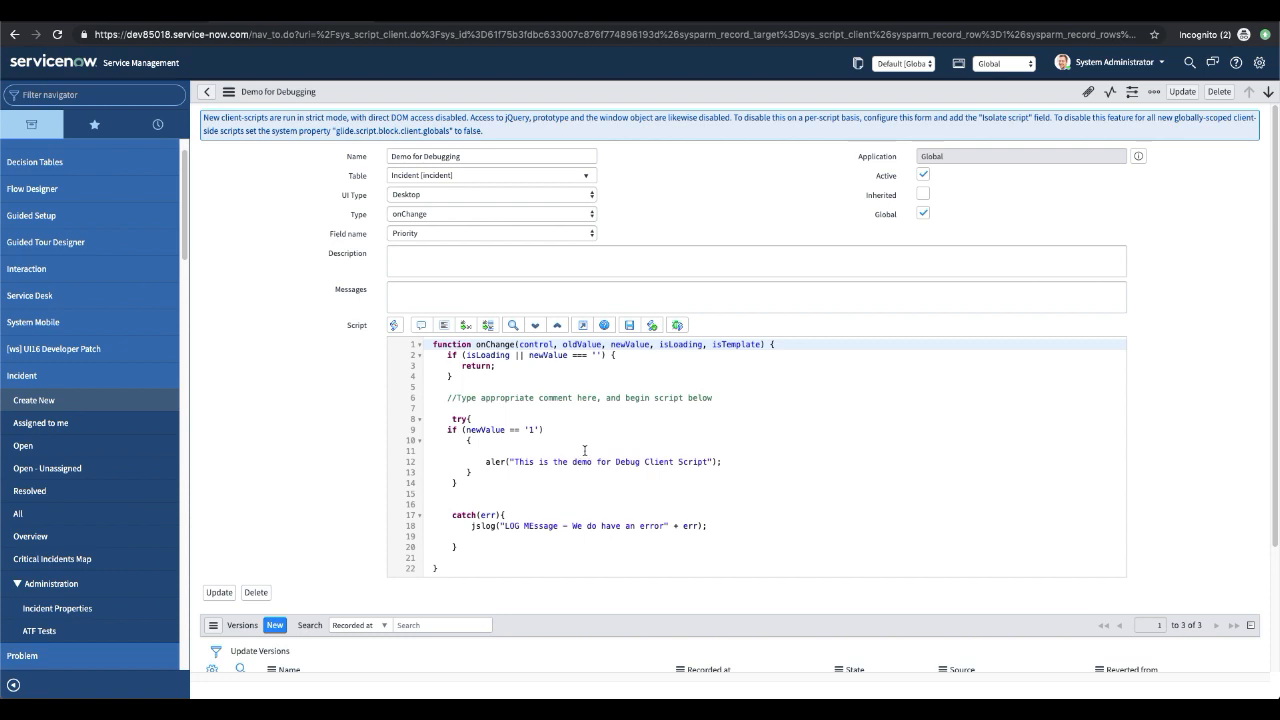
Correct the misspelled aler call in the try block to alert and save the client script.
left_click(508, 465)
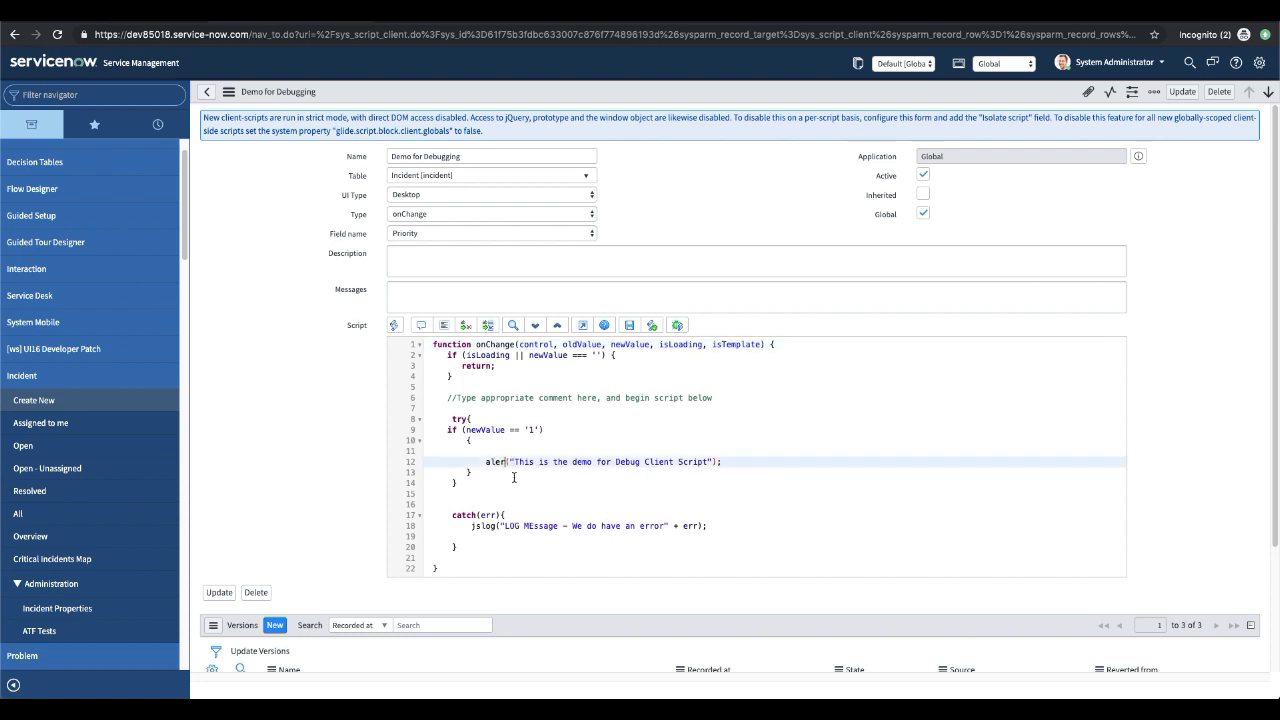
type("t")
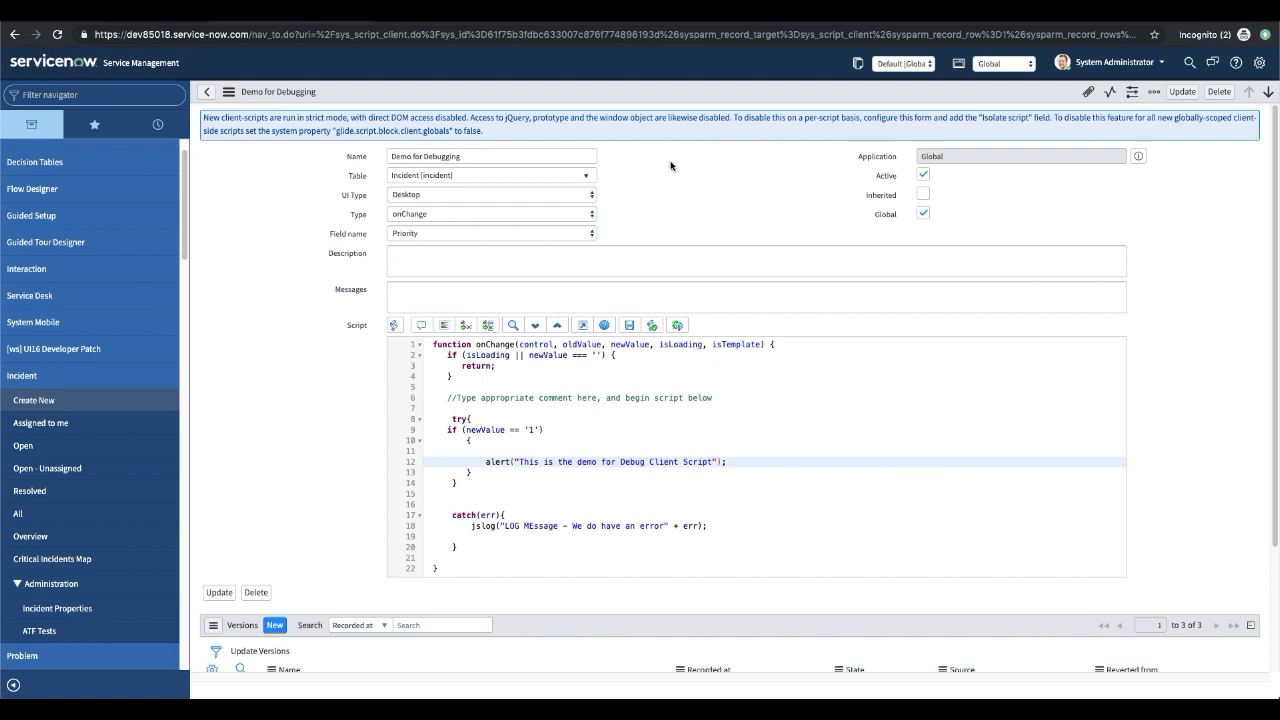
right_click(647, 96)
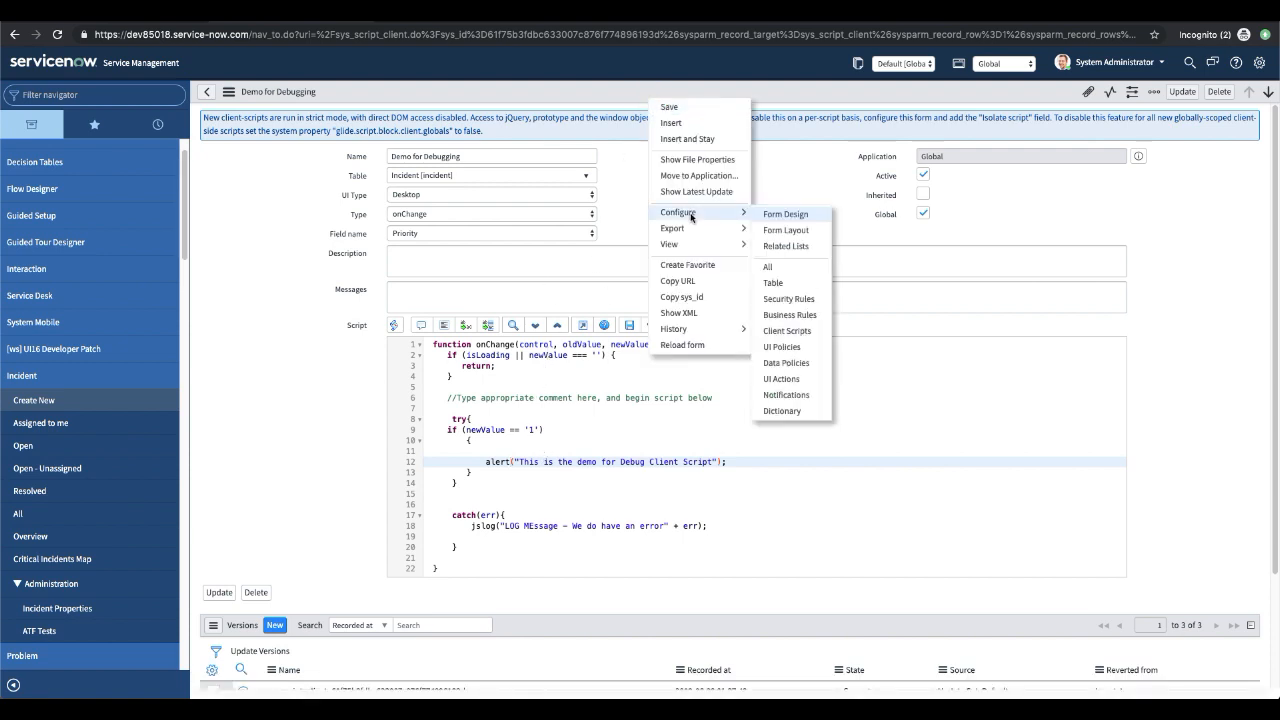
left_click(670, 106)
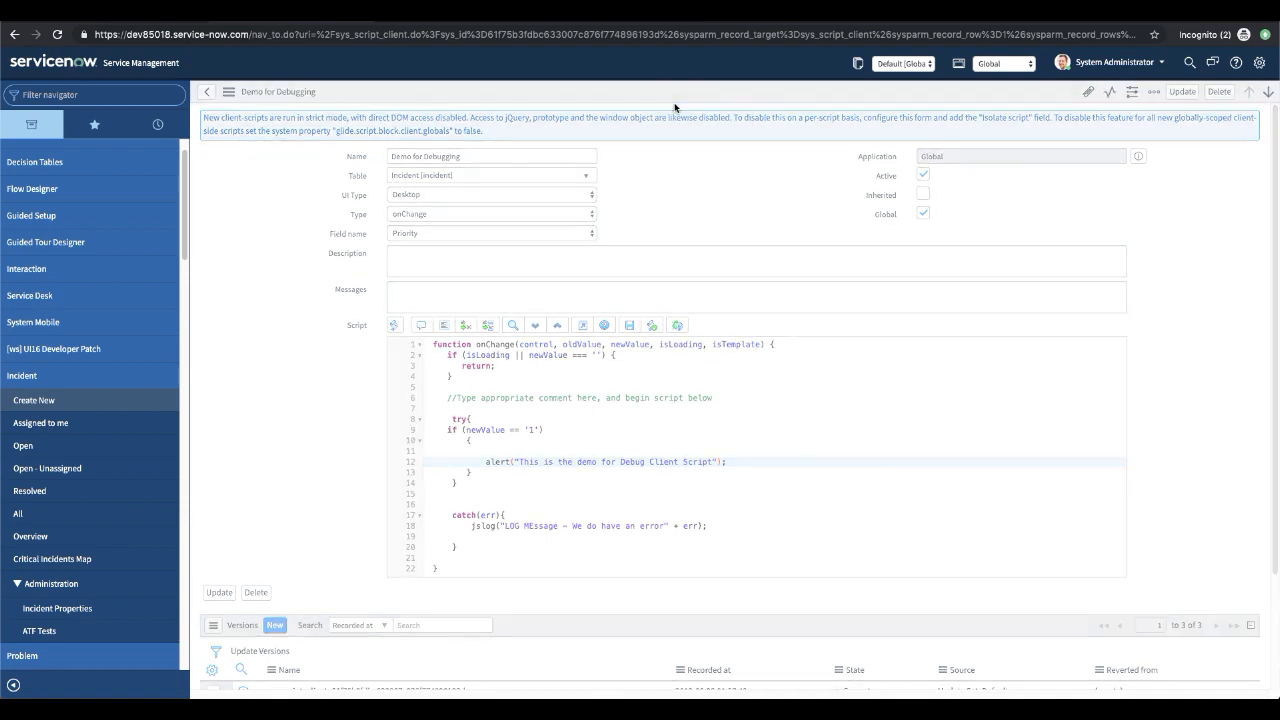